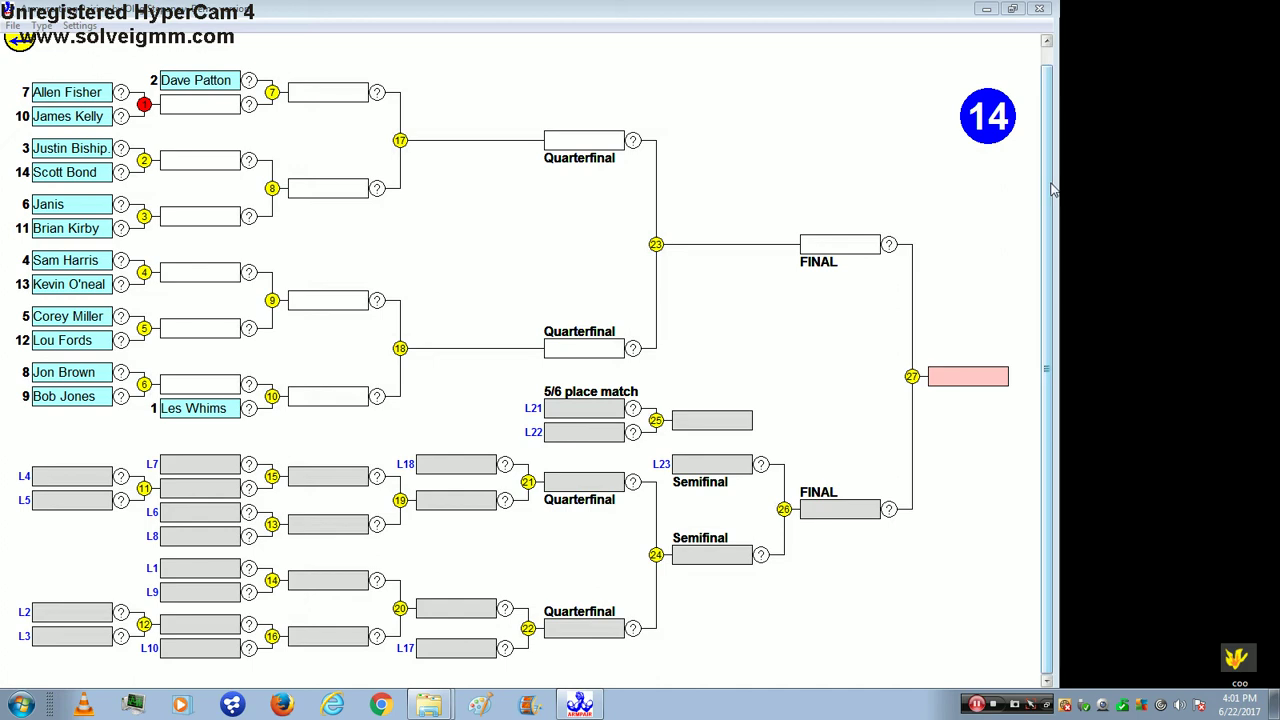
Restore the full-screen 14-competitor bracket window to a smaller window.
{"action": "scroll", "coordinate": [1052, 190], "scroll_direction": "up", "scroll_amount": 1}
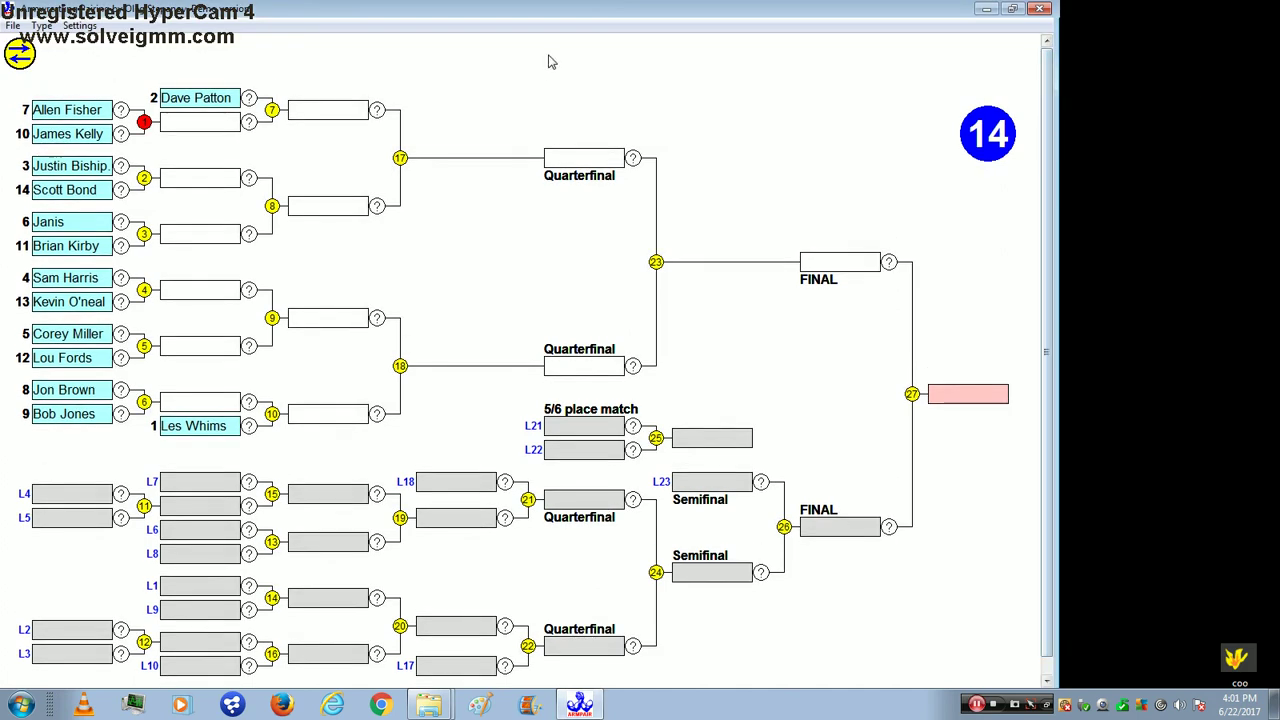
{"action": "double_click", "coordinate": [608, 18]}
Move the bracket window right and slightly lower, glancing at the File and Settings menus.
{"action": "left_click_drag", "start_coordinate": [608, 18], "coordinate": [485, 38]}
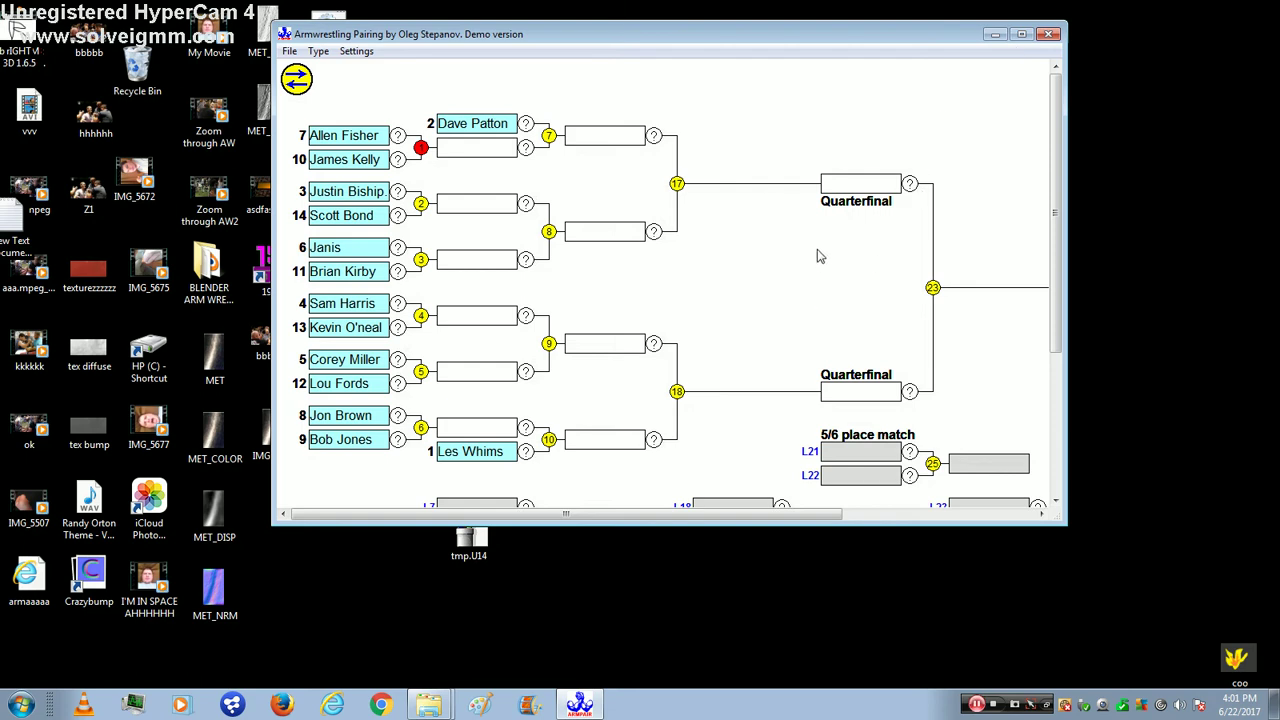
{"action": "mouse_move", "coordinate": [611, 36]}
{"action": "left_mouse_down"}
{"action": "mouse_move", "coordinate": [722, 67]}
{"action": "mouse_move", "coordinate": [686, 61]}
{"action": "left_mouse_up"}
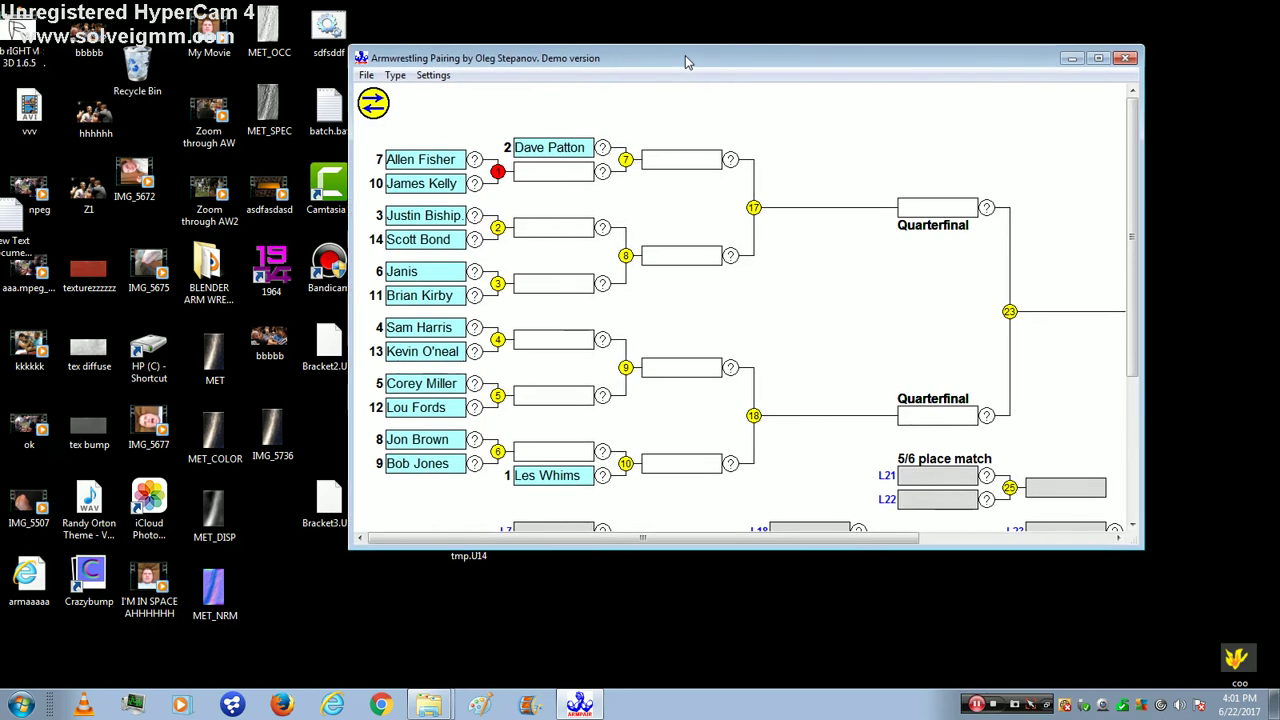
{"action": "left_click", "coordinate": [366, 77]}
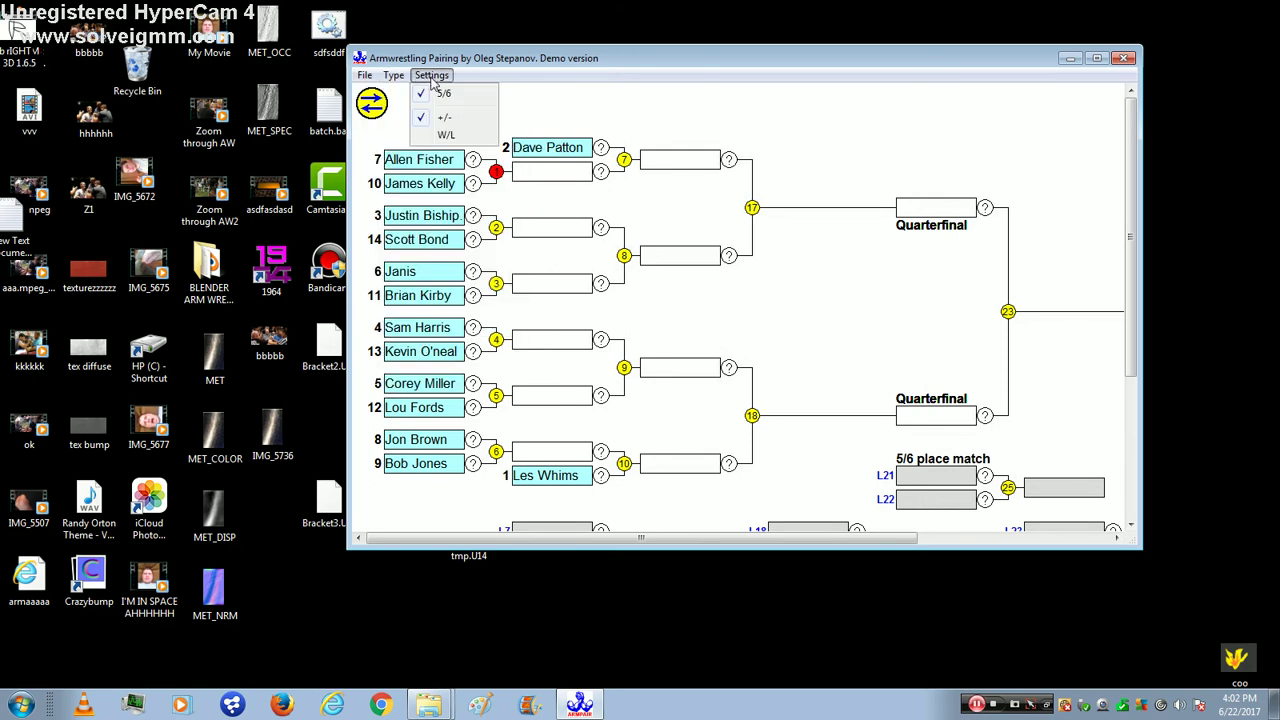
{"action": "left_click", "coordinate": [676, 174]}
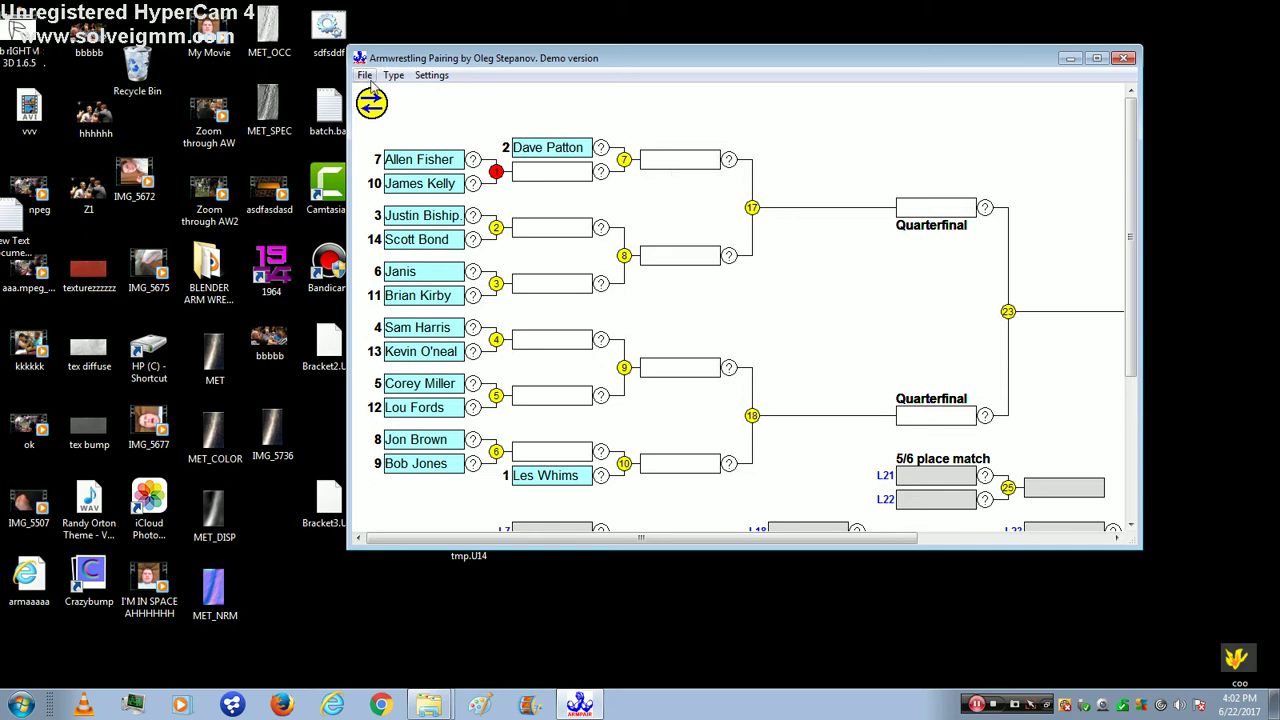
Load the Bracket3.U14 bracket file from the desktop.
{"action": "left_click", "coordinate": [366, 76]}
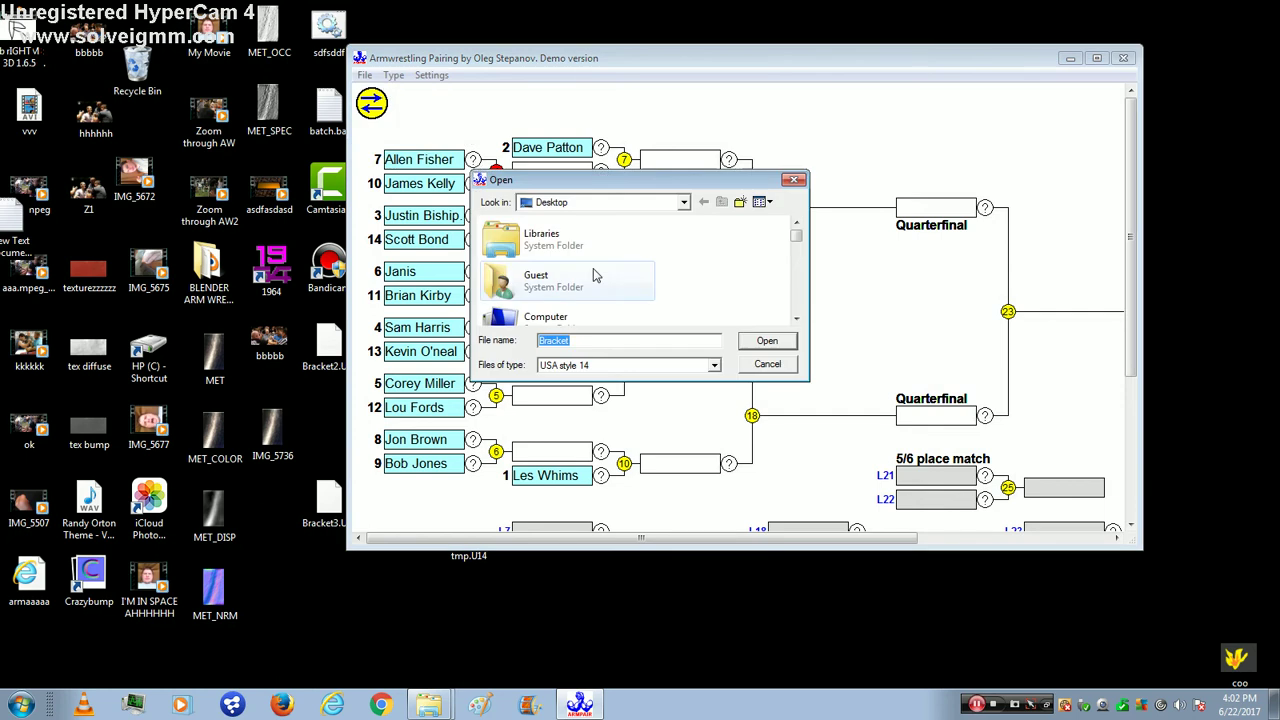
{"action": "scroll", "coordinate": [590, 280], "scroll_direction": "down", "scroll_amount": 1}
{"action": "scroll", "coordinate": [590, 280], "scroll_direction": "up", "scroll_amount": 1}
{"action": "scroll", "coordinate": [585, 290], "scroll_direction": "down", "scroll_amount": 3}
{"action": "scroll", "coordinate": [580, 300], "scroll_direction": "down", "scroll_amount": 2}
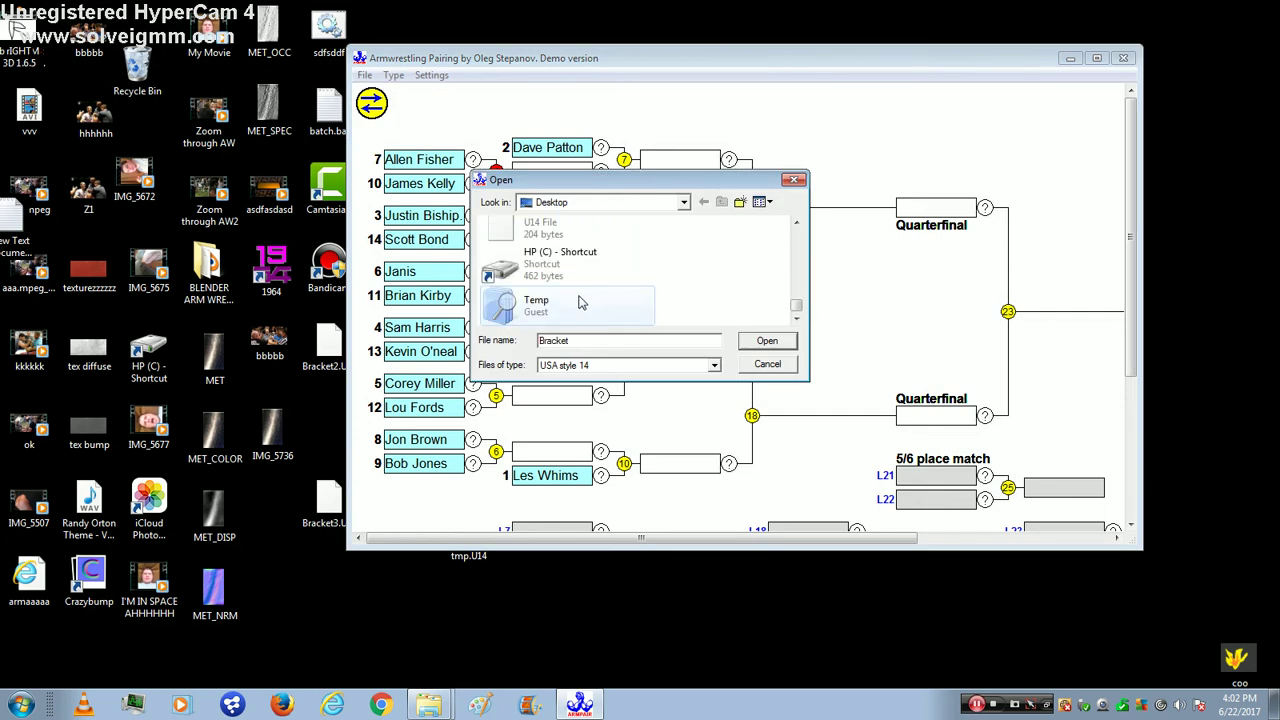
{"action": "scroll", "coordinate": [580, 300], "scroll_direction": "up", "scroll_amount": 2}
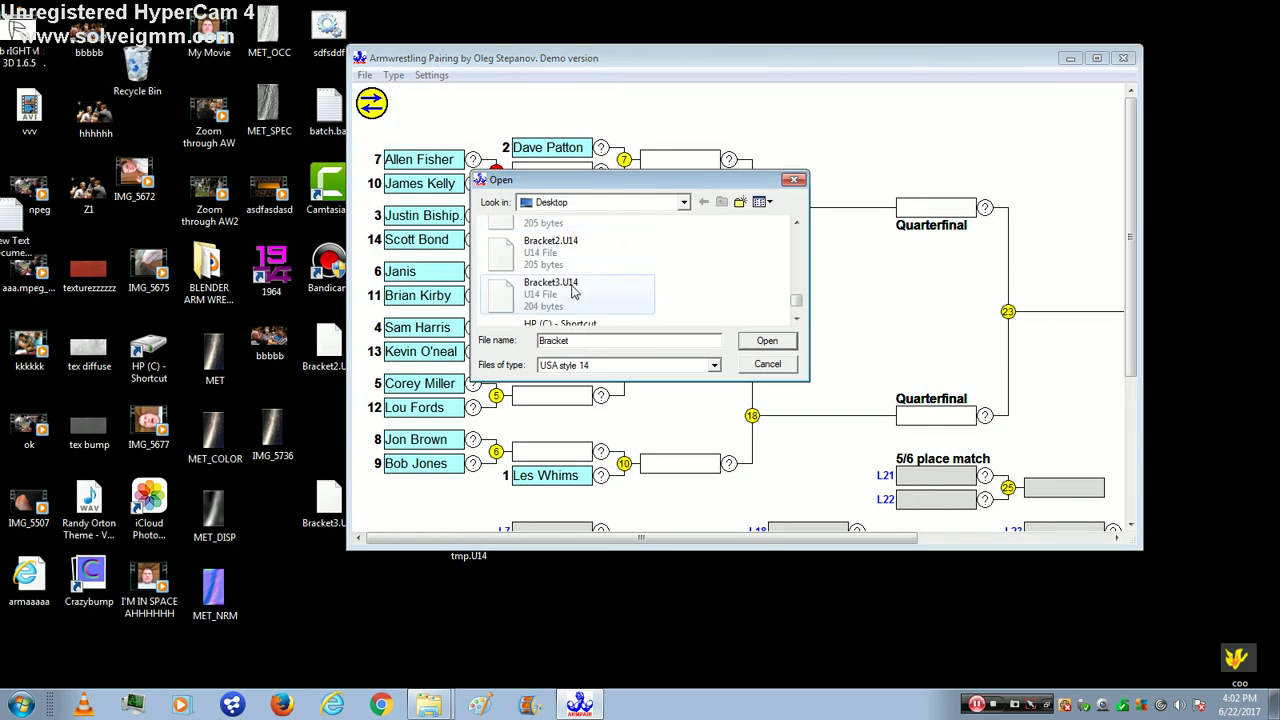
{"action": "scroll", "coordinate": [572, 290], "scroll_direction": "down", "scroll_amount": 2}
{"action": "scroll", "coordinate": [572, 290], "scroll_direction": "up", "scroll_amount": 1}
{"action": "scroll", "coordinate": [570, 290], "scroll_direction": "up", "scroll_amount": 1}
{"action": "double_click", "coordinate": [563, 290]}
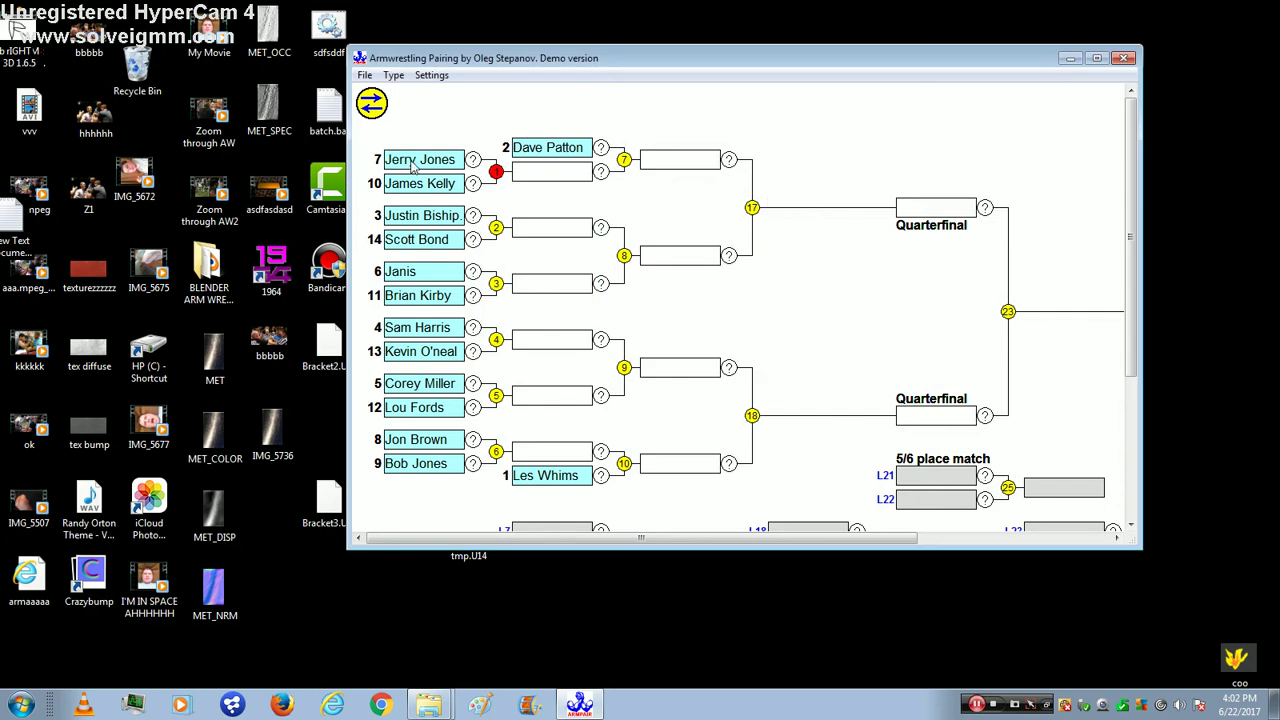
{"action": "left_click", "coordinate": [365, 76]}
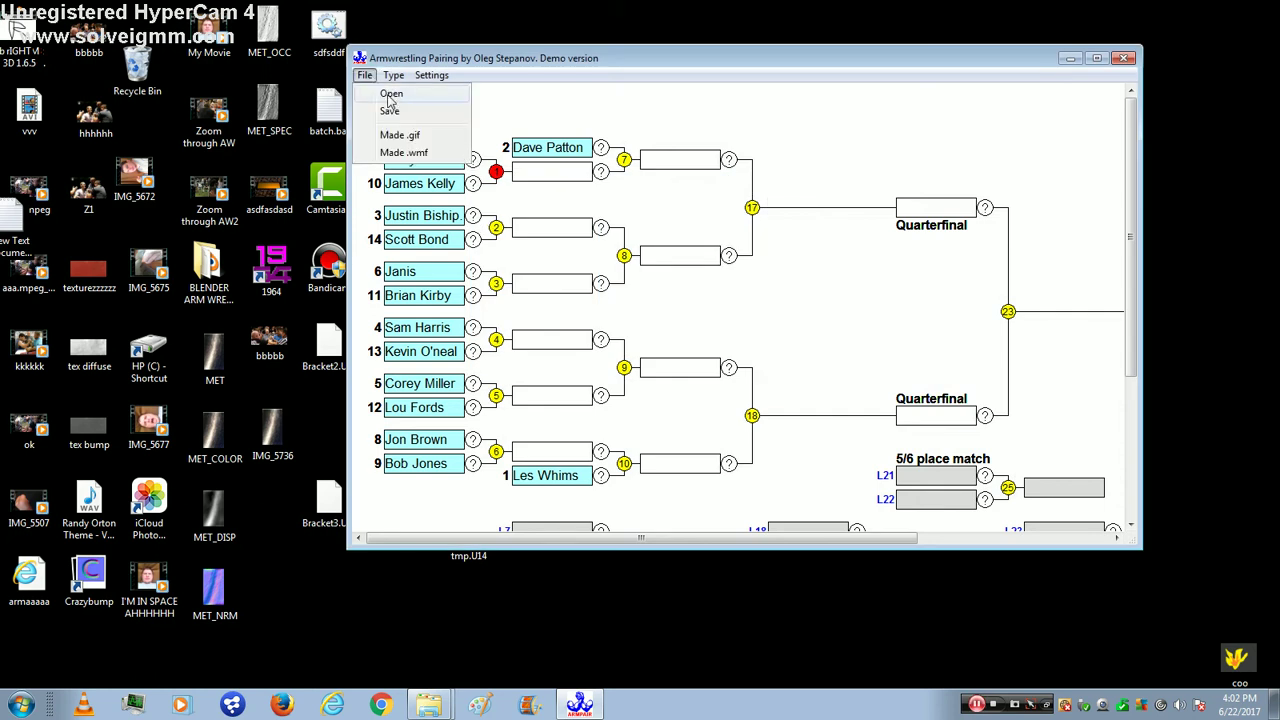
{"action": "left_click", "coordinate": [390, 94]}
{"action": "scroll", "coordinate": [553, 297], "scroll_direction": "down", "scroll_amount": 3}
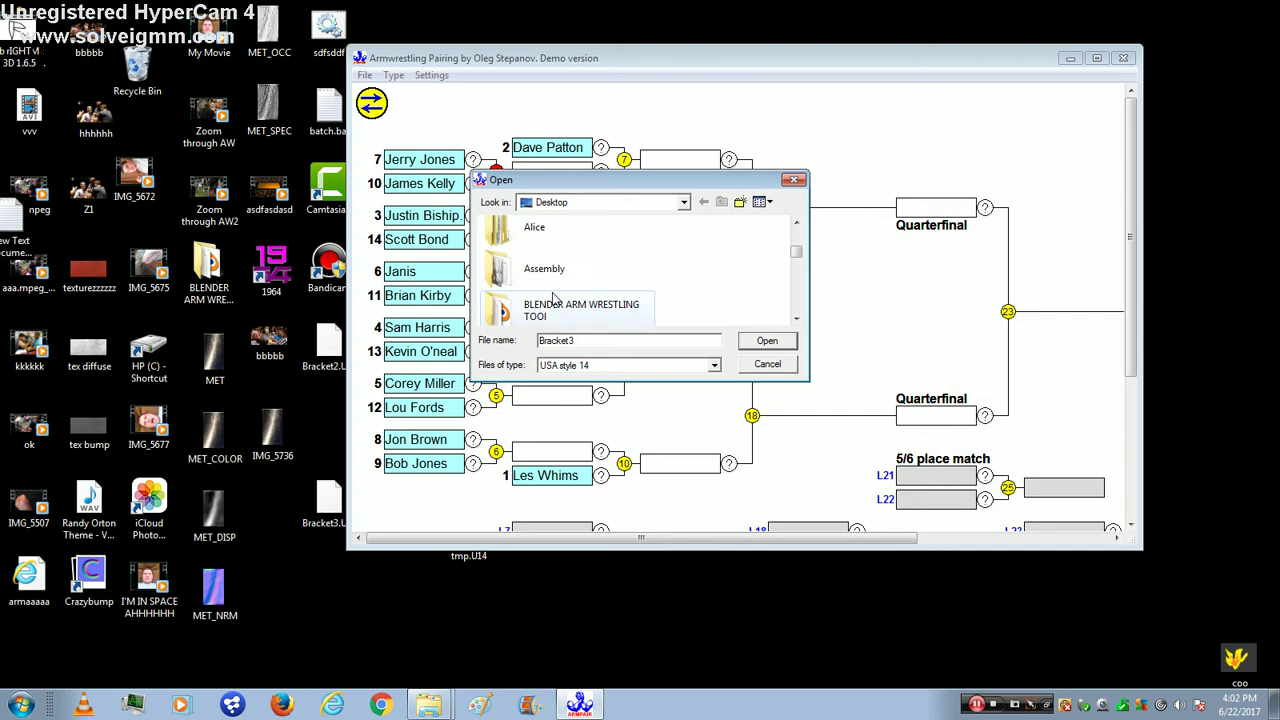
{"action": "scroll", "coordinate": [553, 297], "scroll_direction": "down", "scroll_amount": 2}
{"action": "scroll", "coordinate": [553, 297], "scroll_direction": "down", "scroll_amount": 2}
{"action": "scroll", "coordinate": [553, 297], "scroll_direction": "down", "scroll_amount": 2}
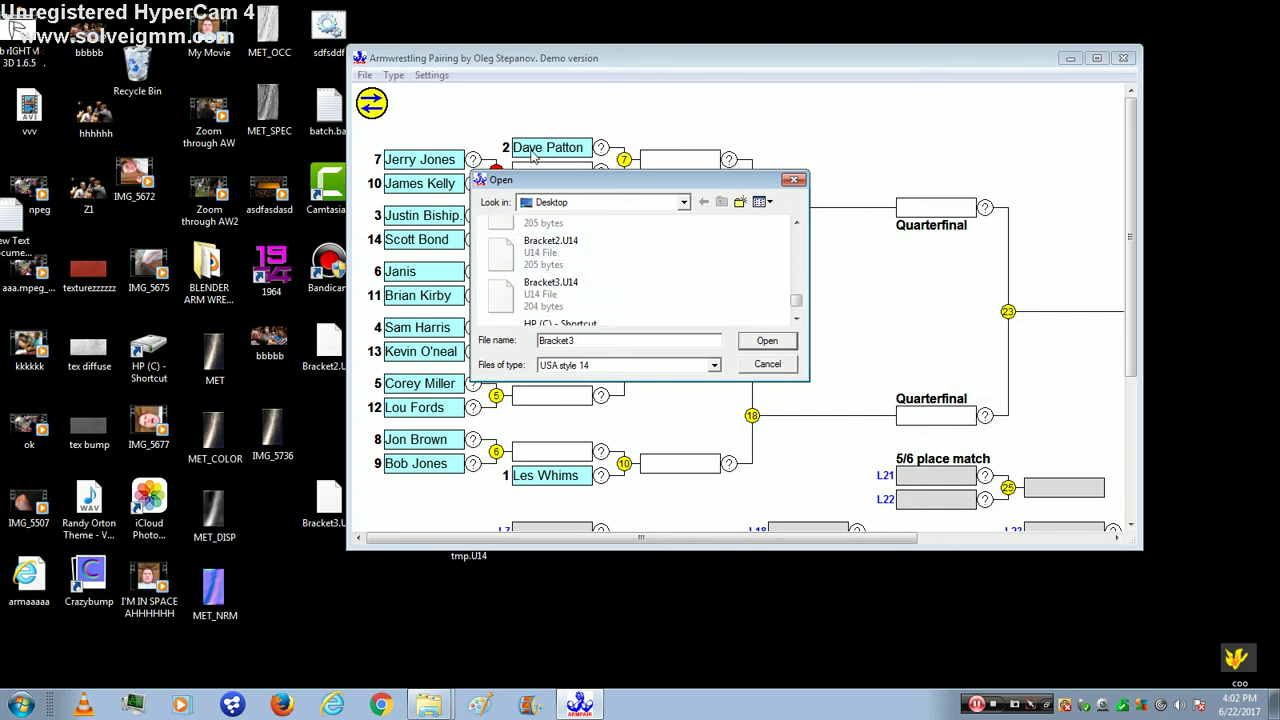
{"action": "scroll", "coordinate": [540, 290], "scroll_direction": "up", "scroll_amount": 1}
{"action": "left_click", "coordinate": [527, 287]}
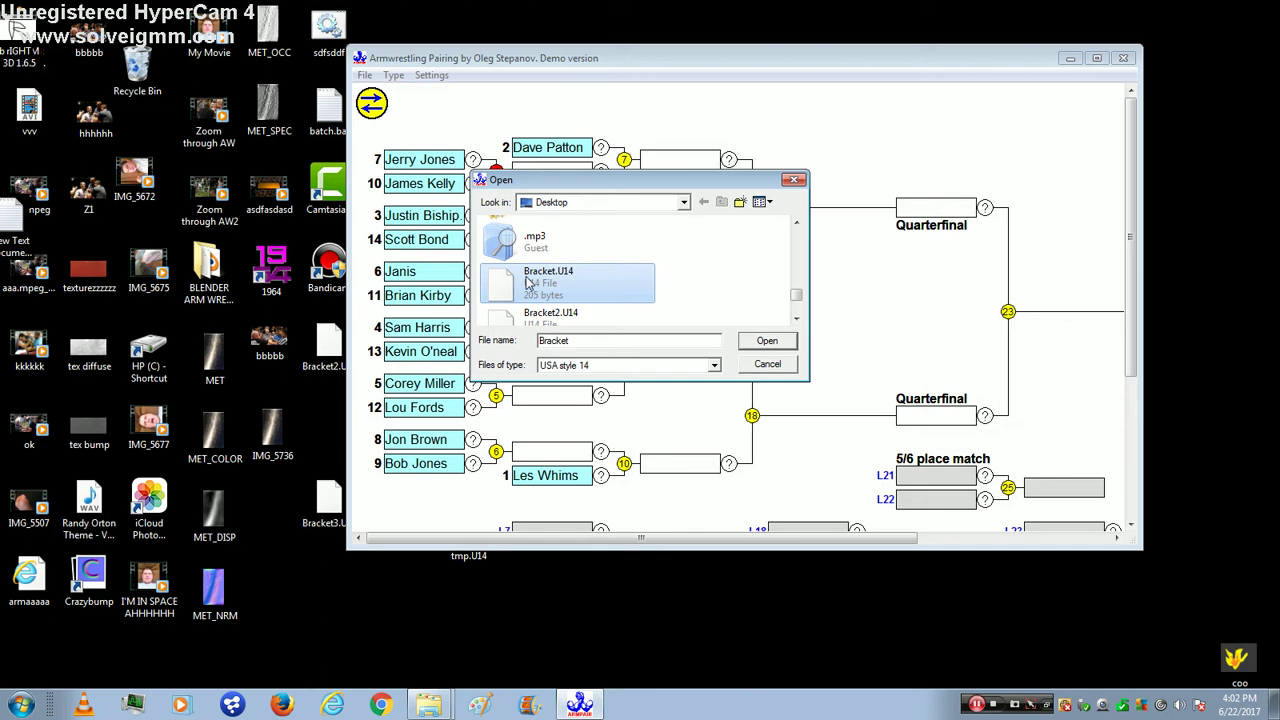
{"action": "double_click", "coordinate": [535, 283]}
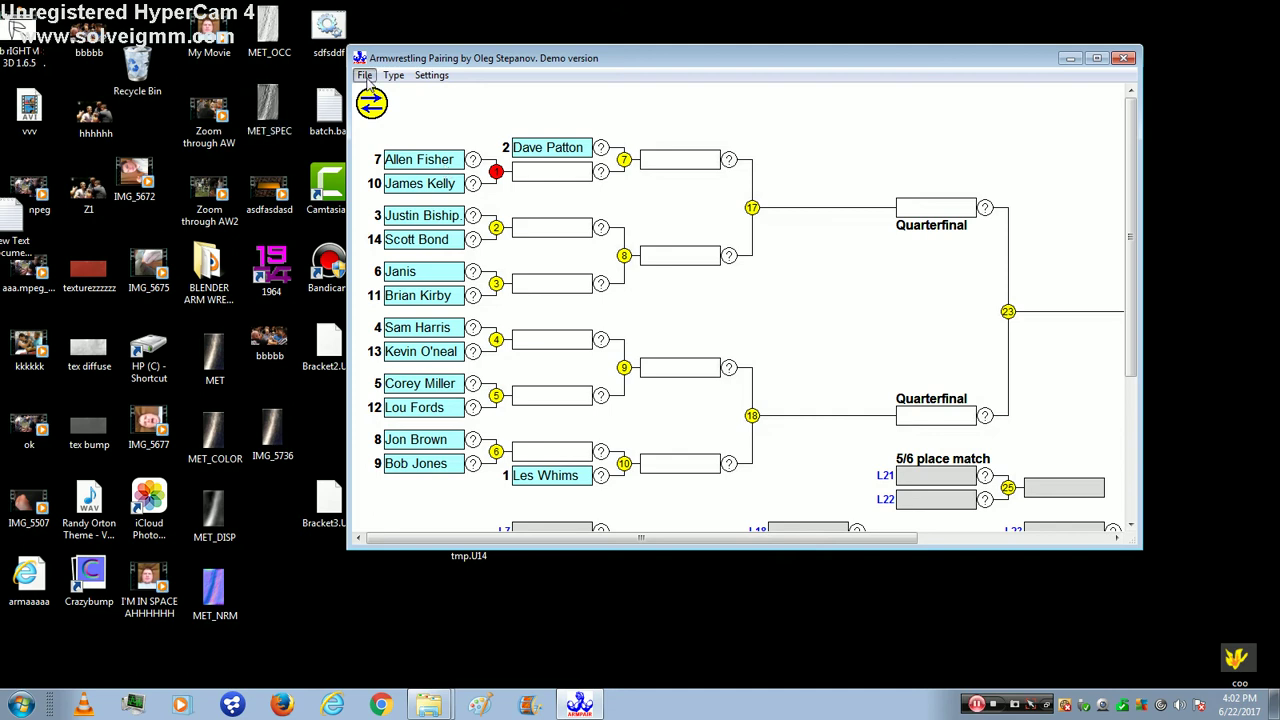
{"action": "left_click", "coordinate": [365, 76]}
{"action": "left_click", "coordinate": [380, 94]}
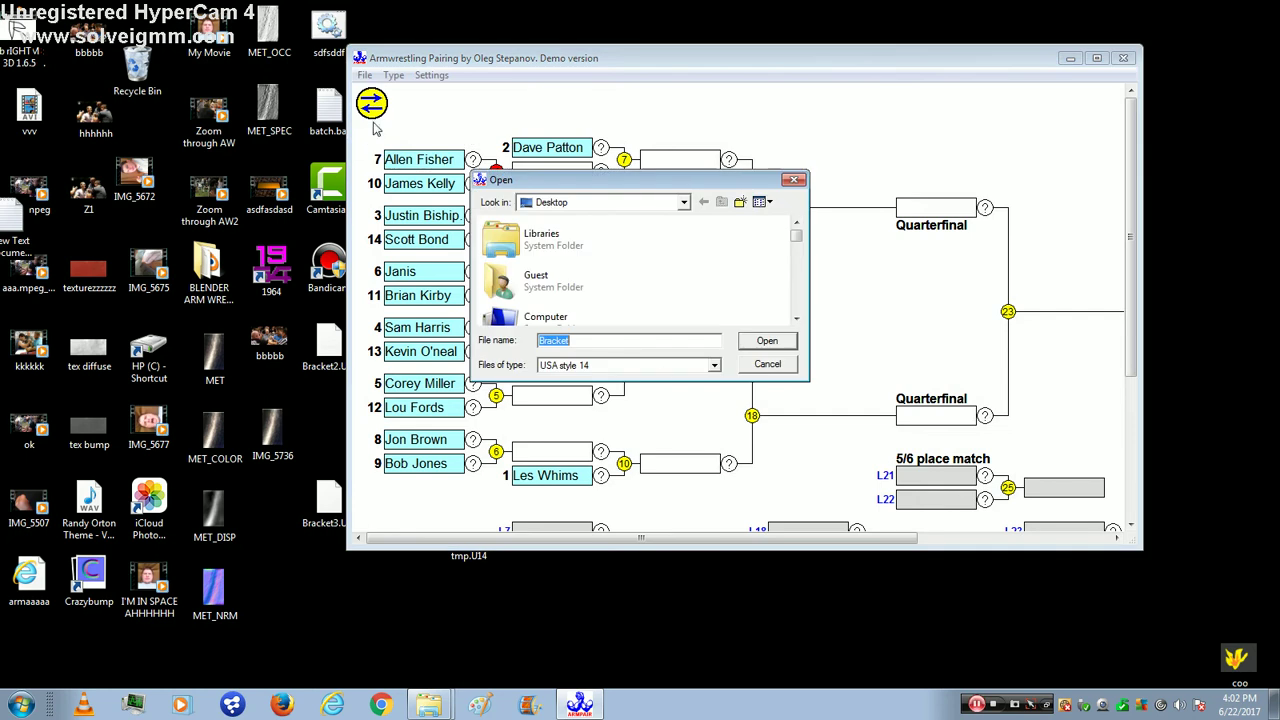
{"action": "left_click_drag", "start_coordinate": [797, 232], "coordinate": [797, 305]}
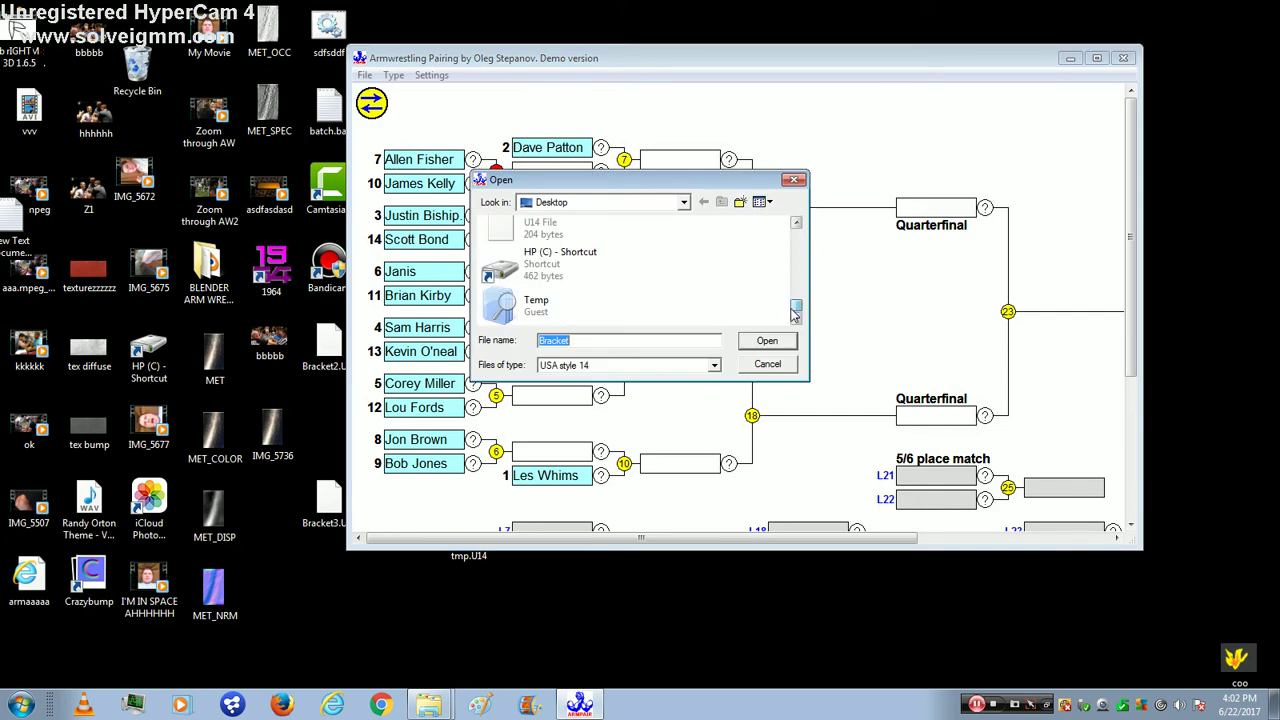
{"action": "left_click", "coordinate": [560, 262]}
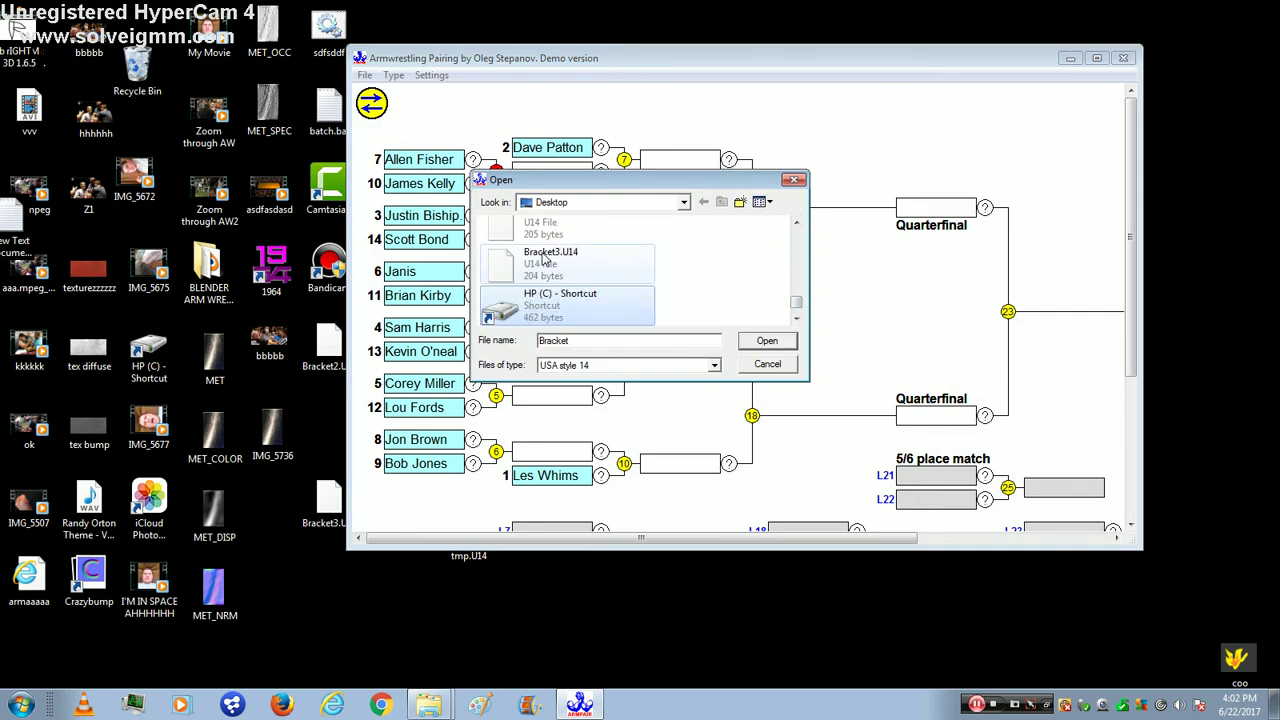
{"action": "scroll", "coordinate": [530, 262], "scroll_direction": "up", "scroll_amount": 1}
{"action": "left_click", "coordinate": [540, 255]}
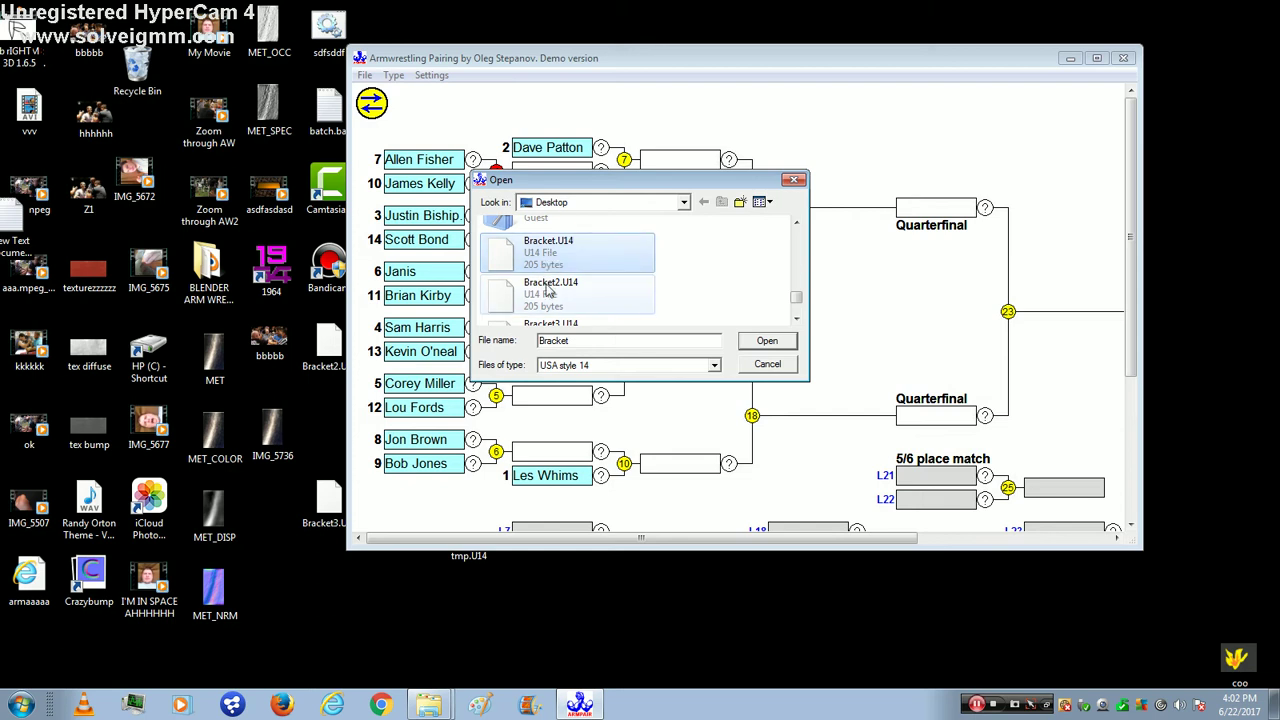
{"action": "left_click", "coordinate": [547, 290]}
{"action": "scroll", "coordinate": [547, 304], "scroll_direction": "down", "scroll_amount": 2}
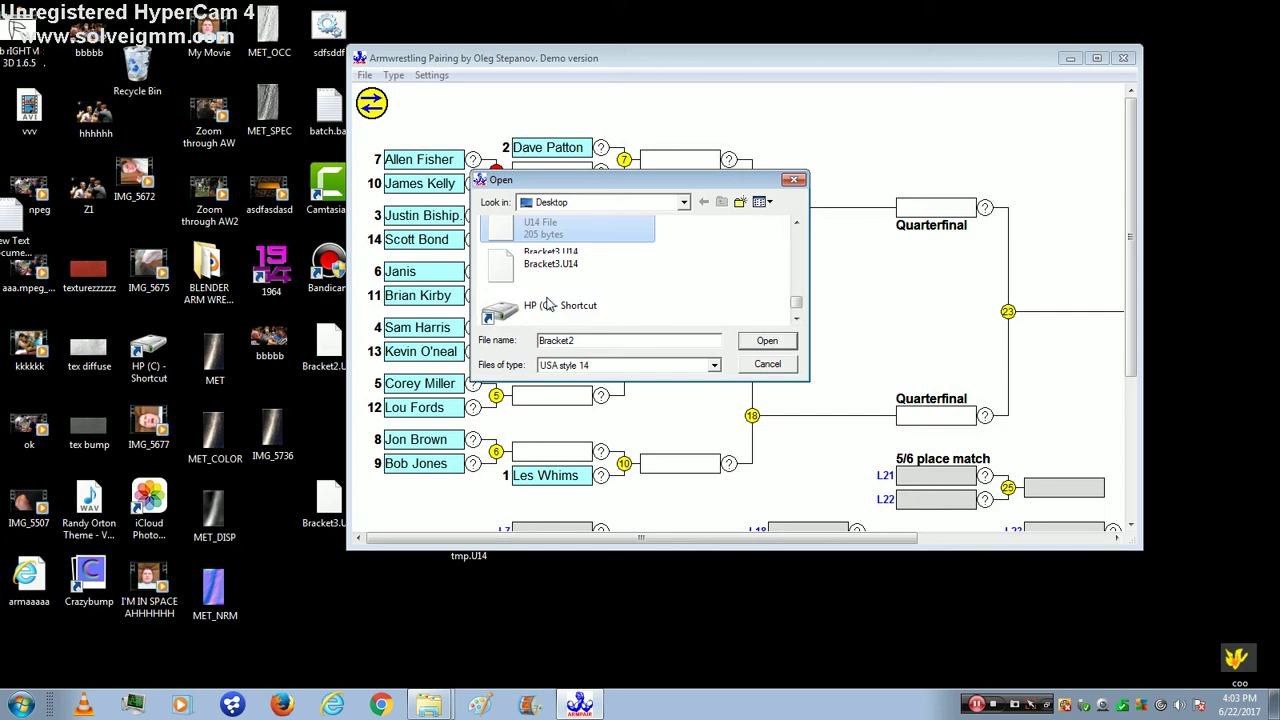
{"action": "left_click", "coordinate": [557, 273]}
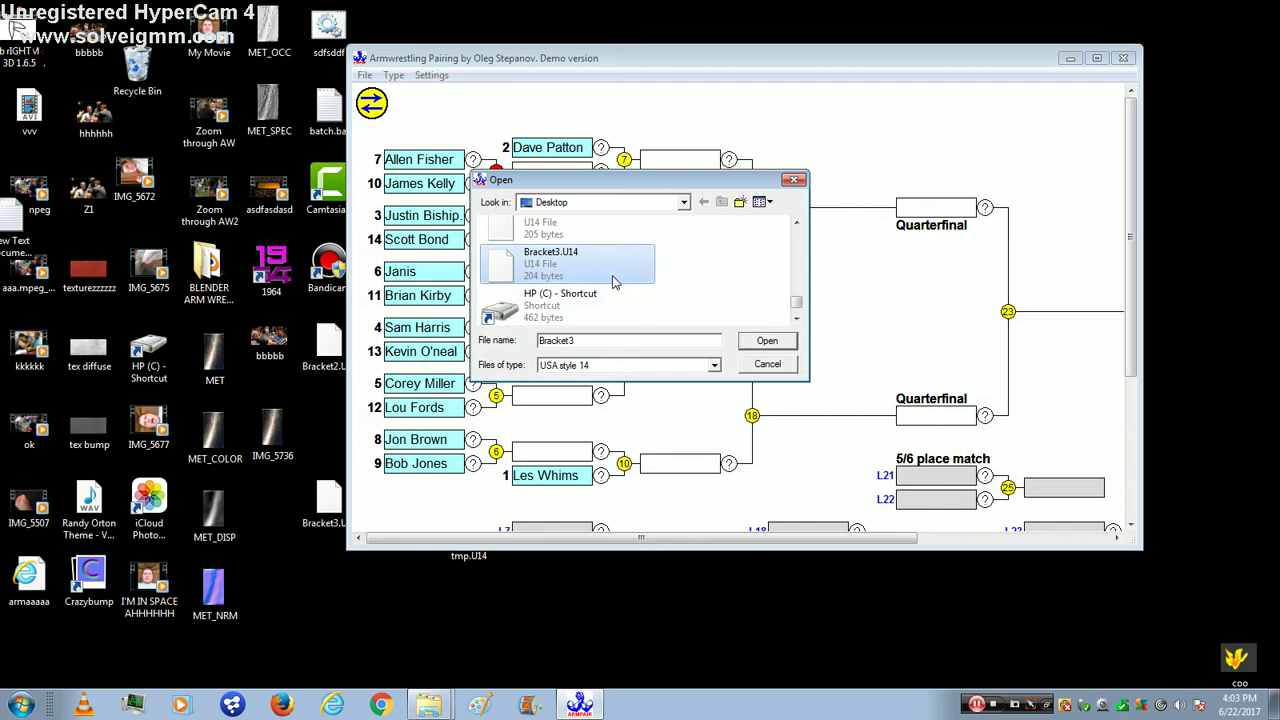
{"action": "left_click", "coordinate": [768, 365]}
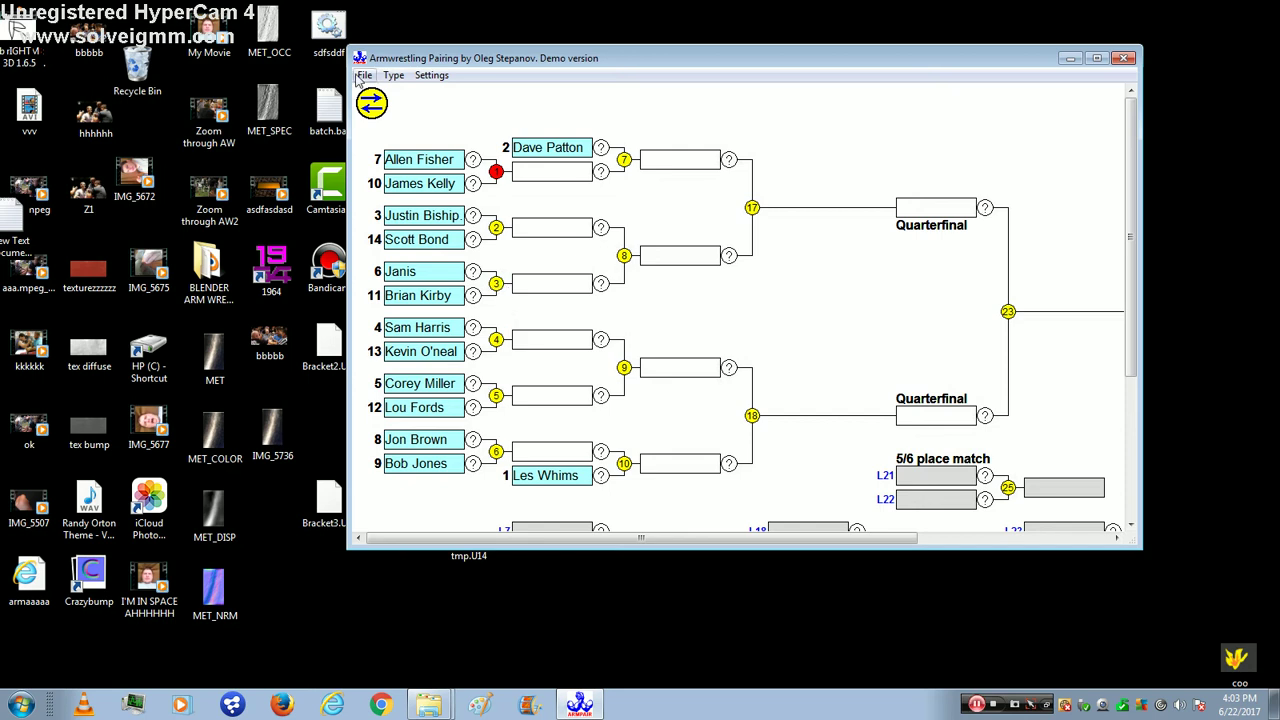
{"action": "left_click", "coordinate": [365, 75]}
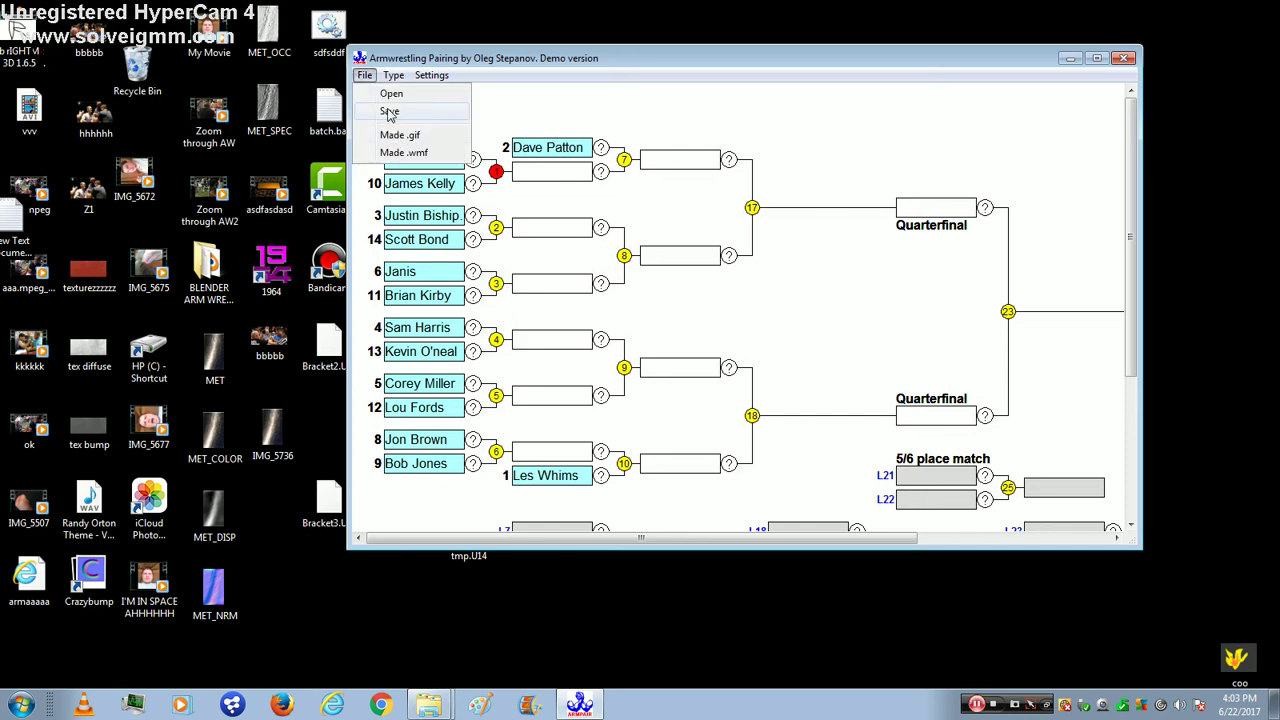
{"action": "left_click", "coordinate": [389, 112]}
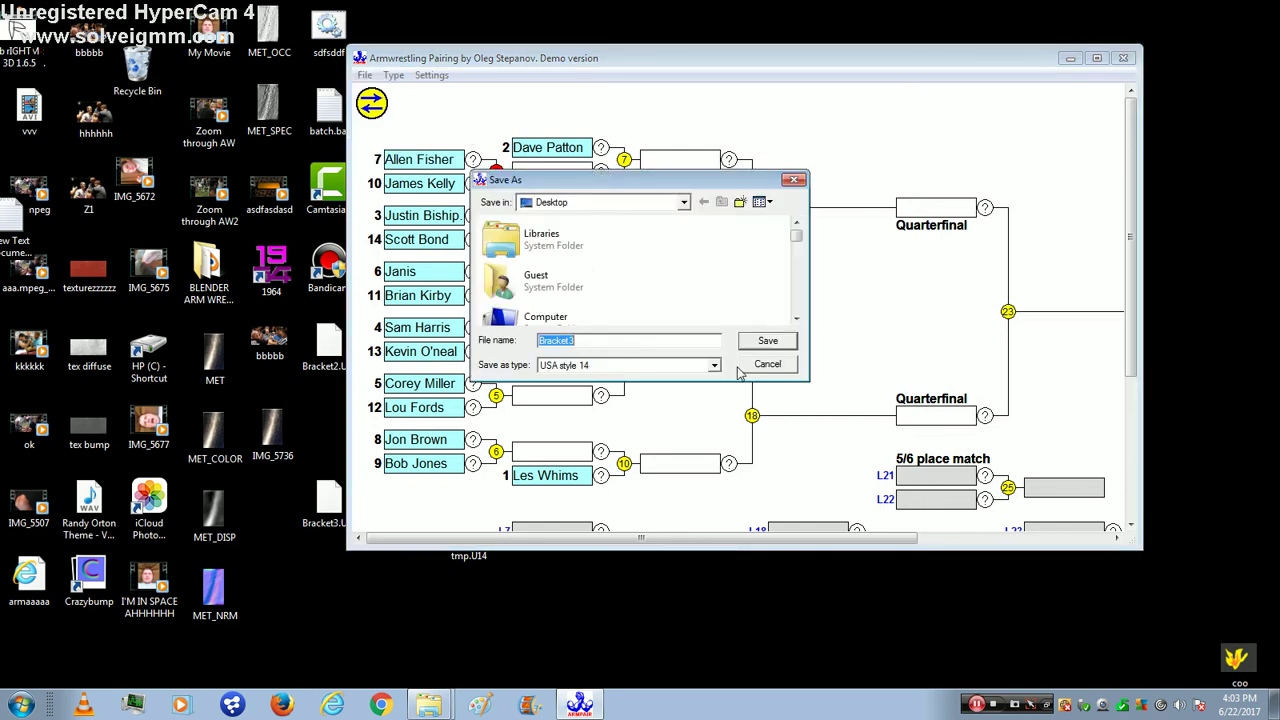
{"action": "left_click", "coordinate": [768, 365]}
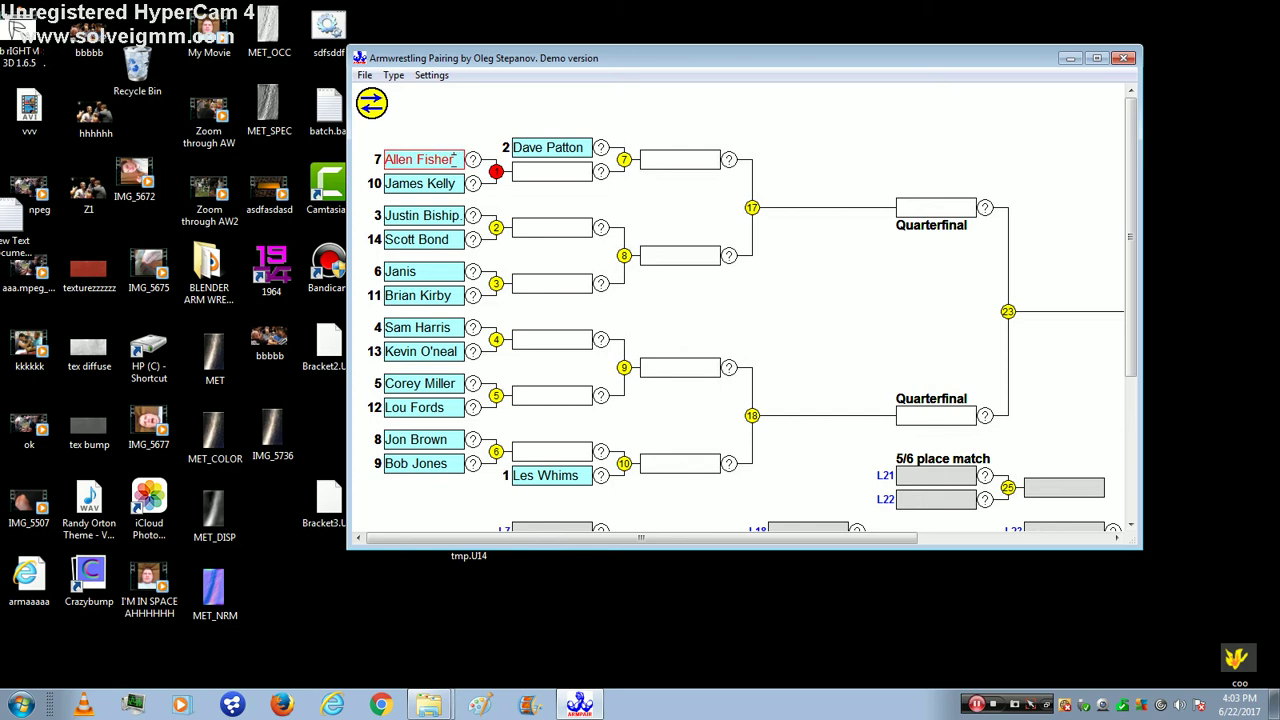
{"action": "left_click", "coordinate": [453, 159]}
{"action": "key", "text": "Delete"}
{"action": "type", "text": "Fred Fl"}
{"action": "type", "text": "int"}
{"action": "left_click", "coordinate": [435, 221]}
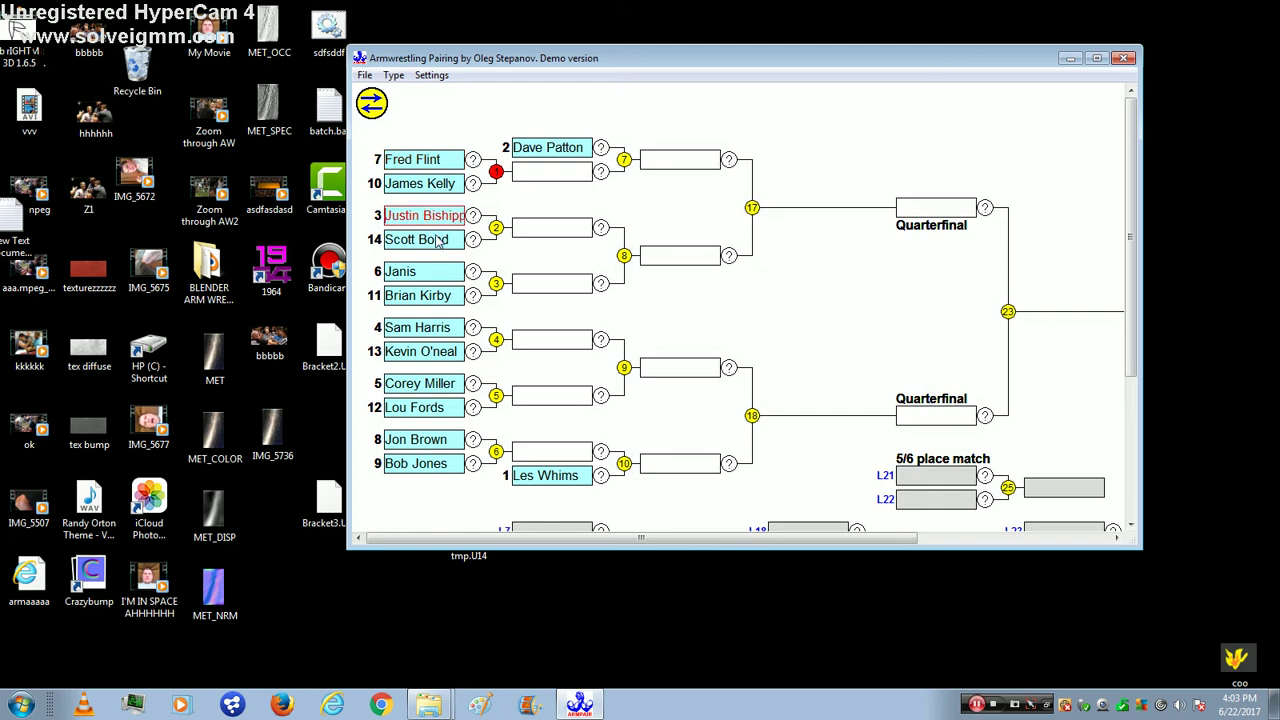
{"action": "left_click", "coordinate": [446, 248]}
{"action": "key", "text": "Delete"}
{"action": "key", "text": "shift+Tab"}
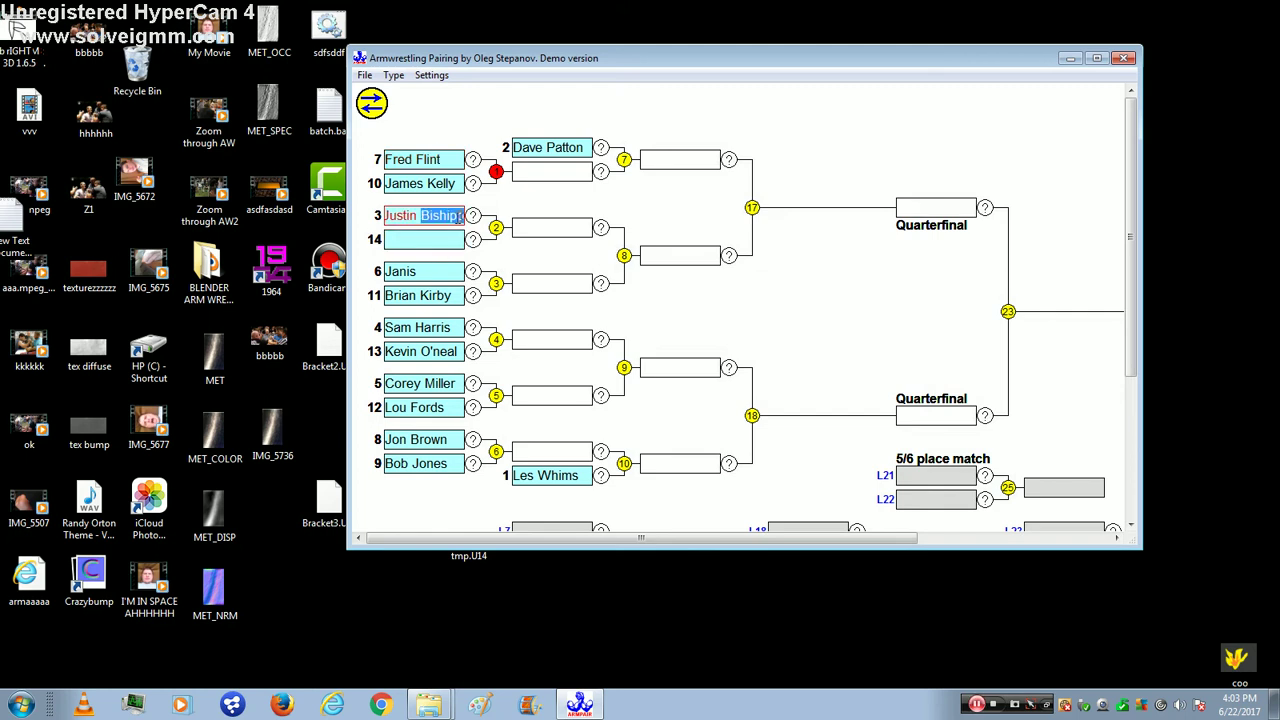
{"action": "key", "text": "ctrl+v"}
{"action": "left_click", "coordinate": [435, 234]}
{"action": "key", "text": "shift+Tab"}
{"action": "key", "text": "BackSpace"}
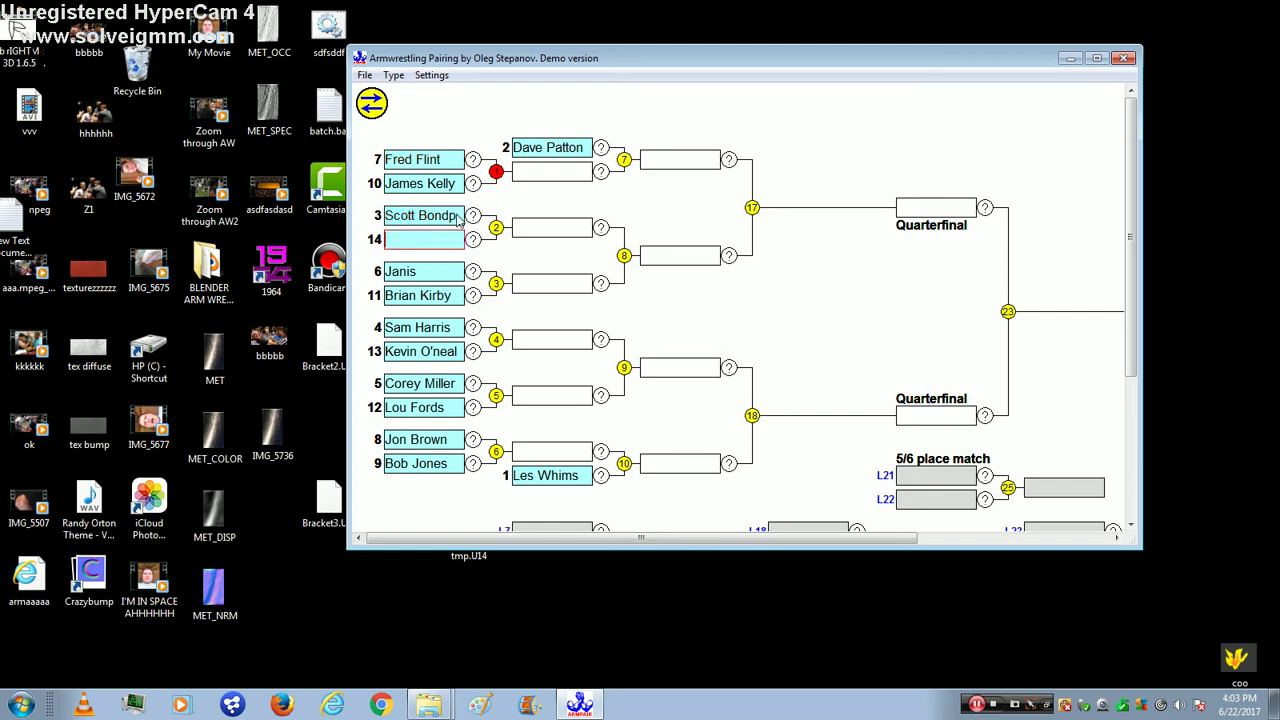
{"action": "left_click", "coordinate": [430, 239]}
{"action": "type", "text": "George For"}
{"action": "type", "text": "d"}
{"action": "key", "text": "Return"}
{"action": "key", "text": "Tab"}
{"action": "type", "text": "A"}
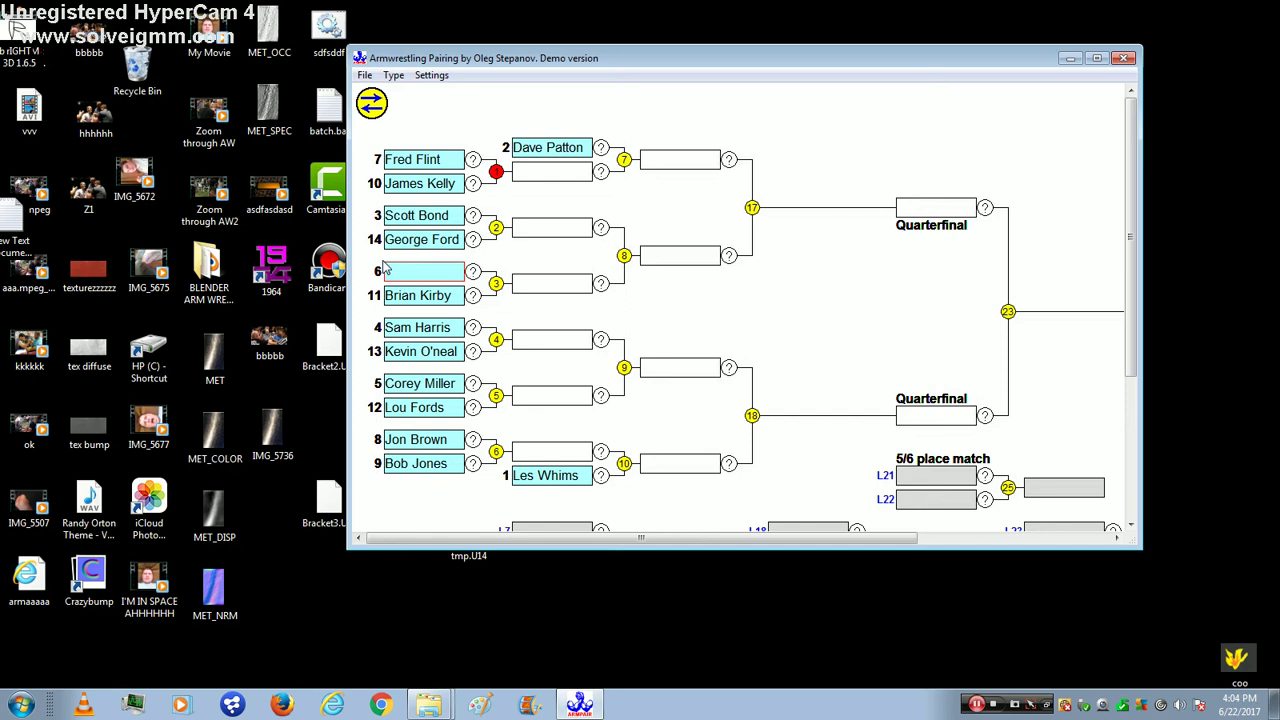
{"action": "type", "text": "BX"}
{"action": "type", "text": "Z"}
{"action": "left_click", "coordinate": [426, 408]}
{"action": "double_click", "coordinate": [449, 408]}
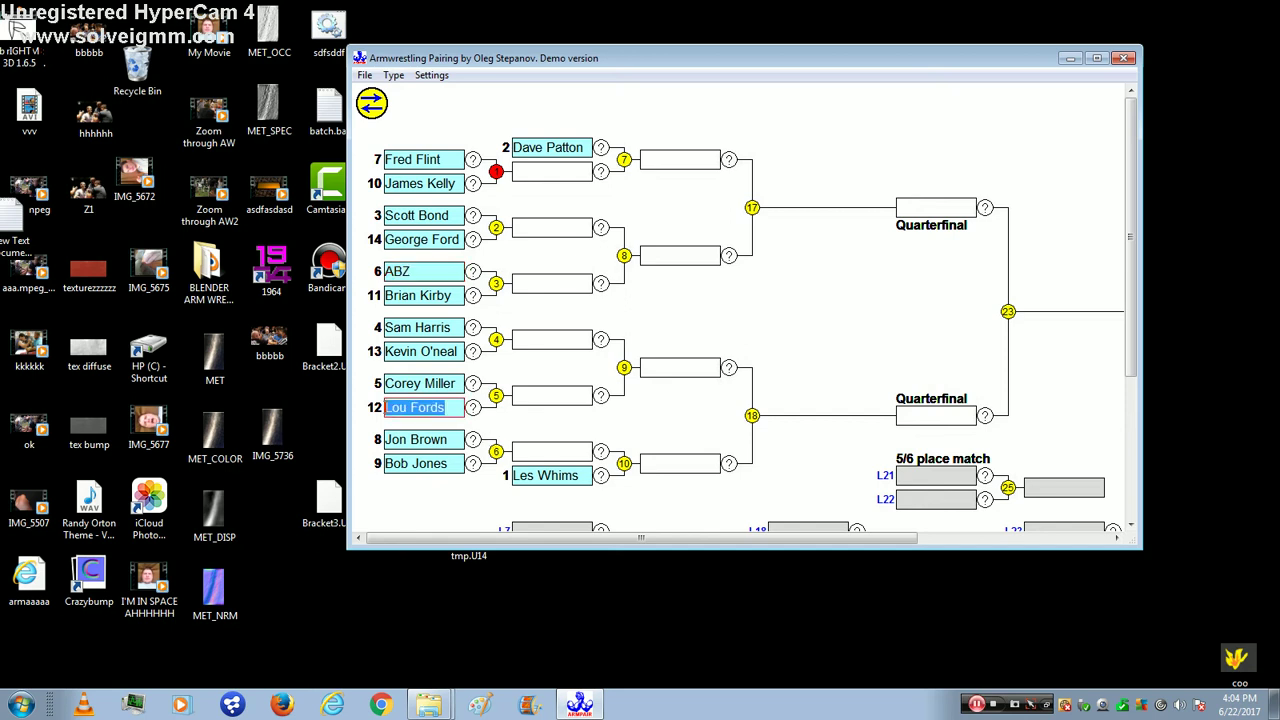
{"action": "type", "text": "xyz"}
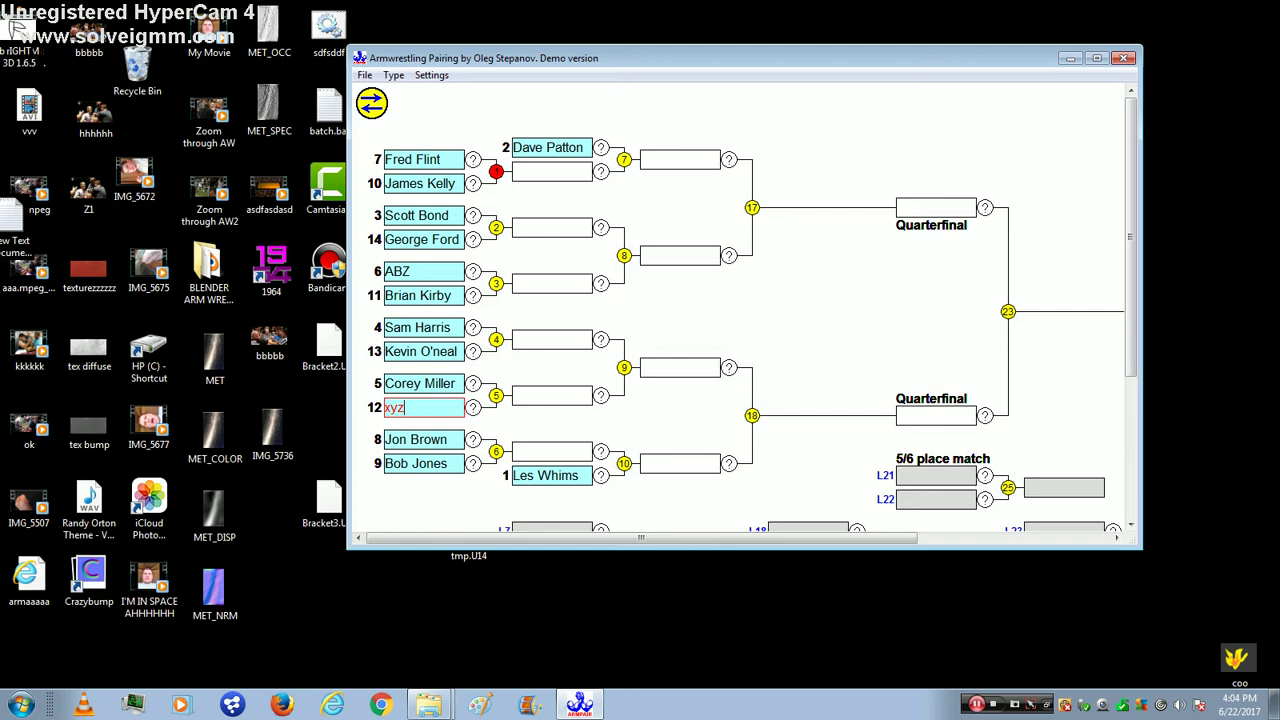
{"action": "key", "text": "Return"}
{"action": "left_click", "coordinate": [366, 76]}
Save the edited bracket to the desktop under the new name Bracket4.U14.
{"action": "left_click", "coordinate": [390, 112]}
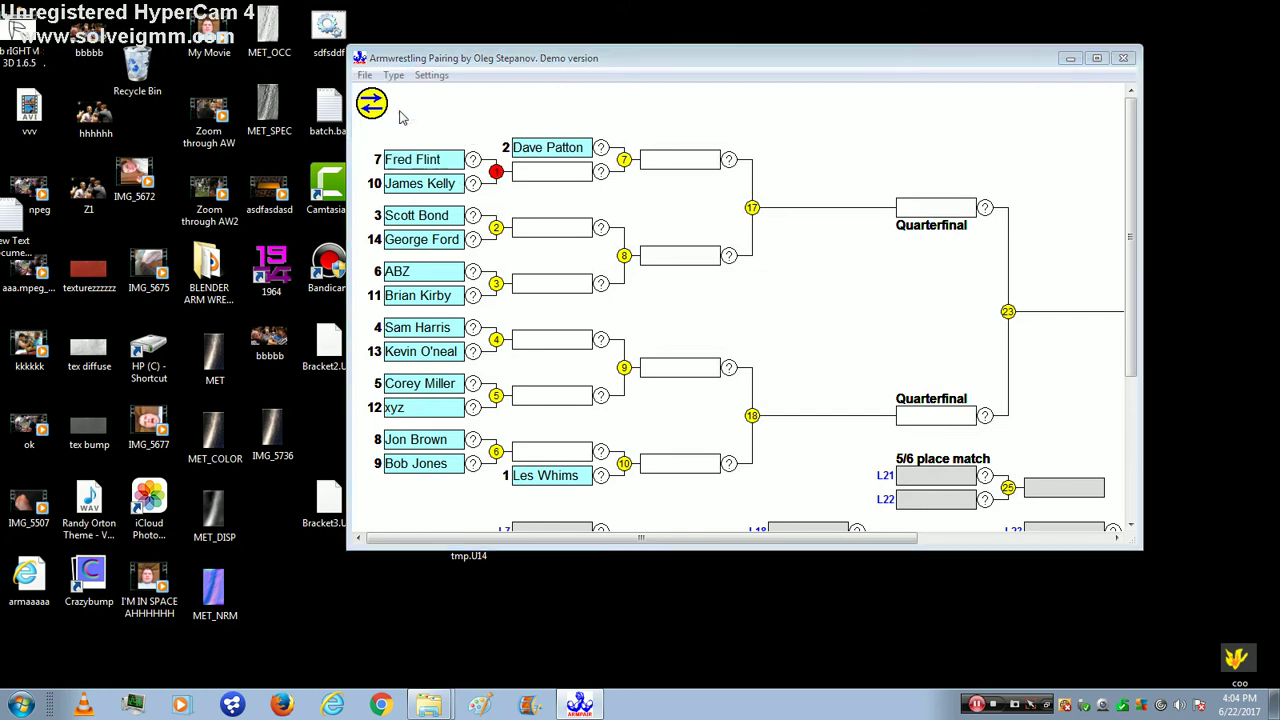
{"action": "left_click_drag", "start_coordinate": [796, 238], "coordinate": [796, 305]}
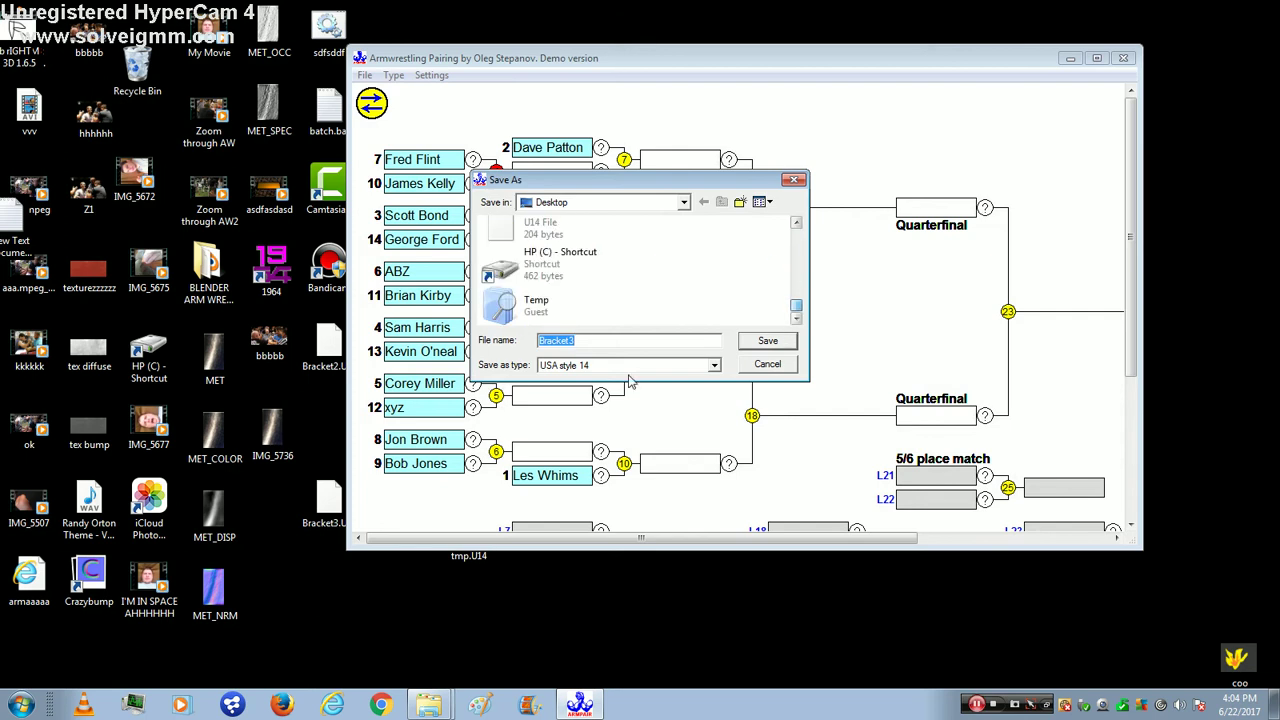
{"action": "key", "text": "BackSpace"}
{"action": "type", "text": "4"}
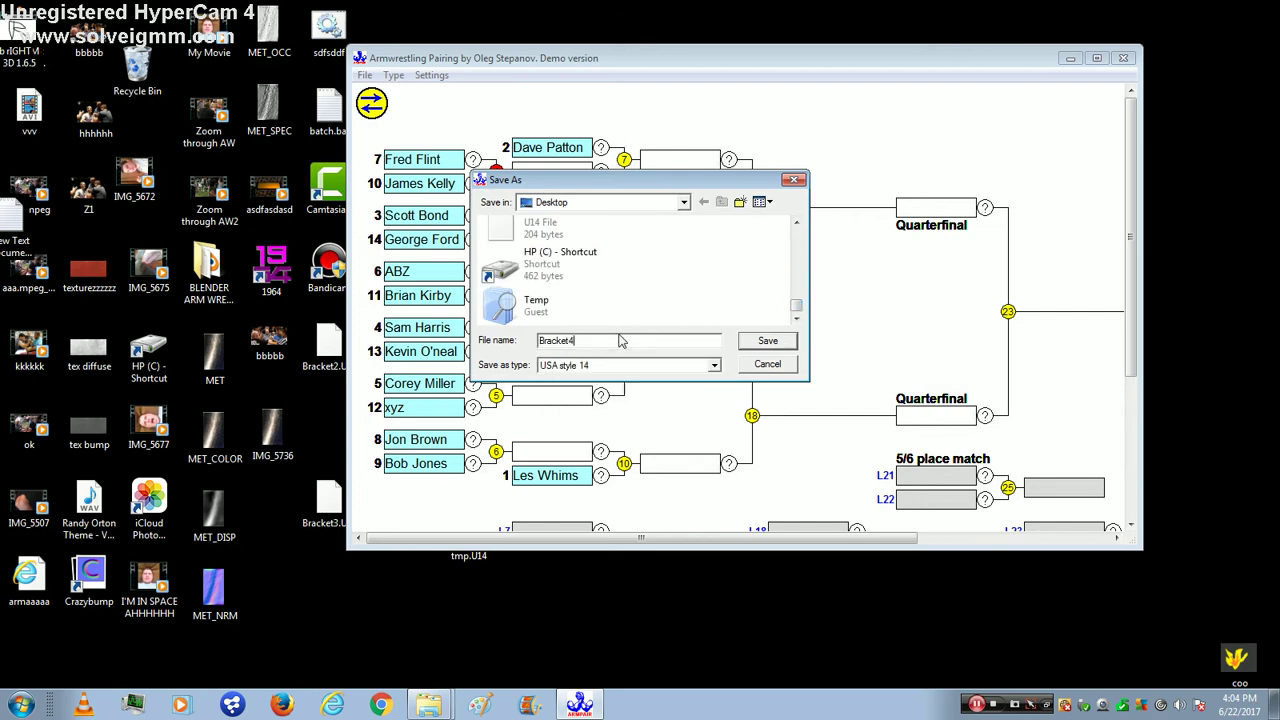
{"action": "type", "text": ".U"}
{"action": "type", "text": "14"}
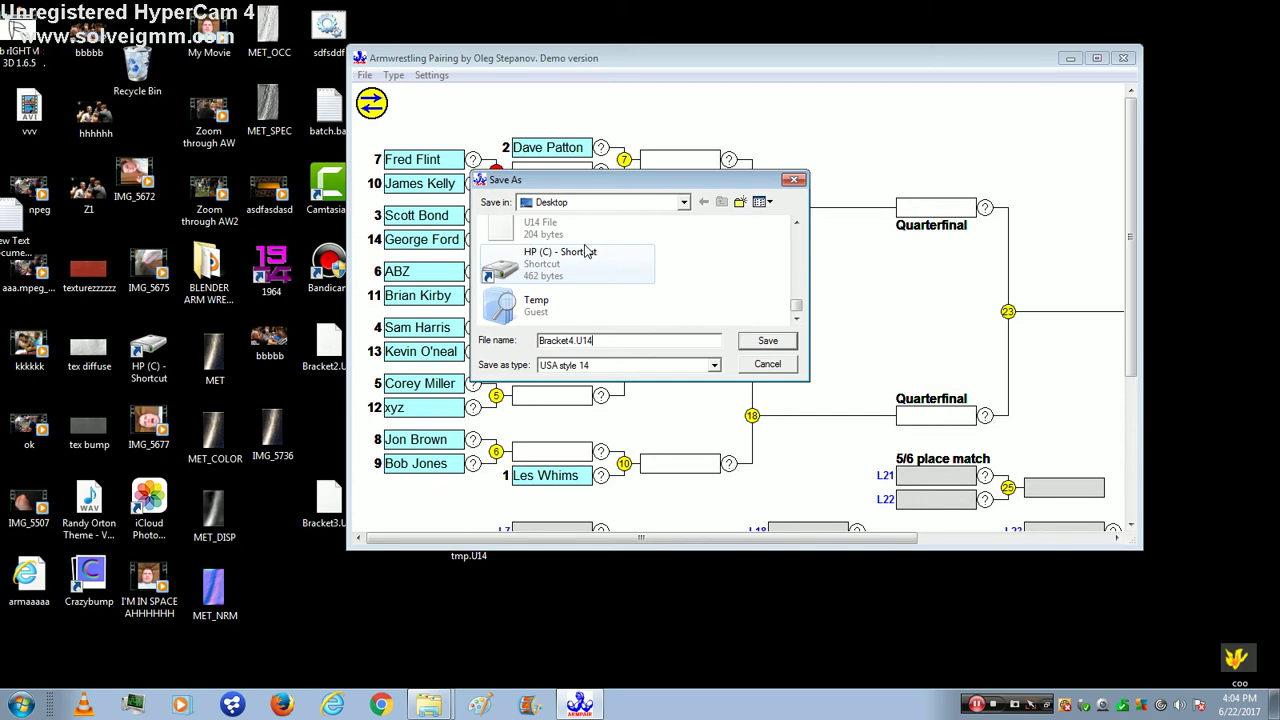
{"action": "left_click", "coordinate": [766, 341]}
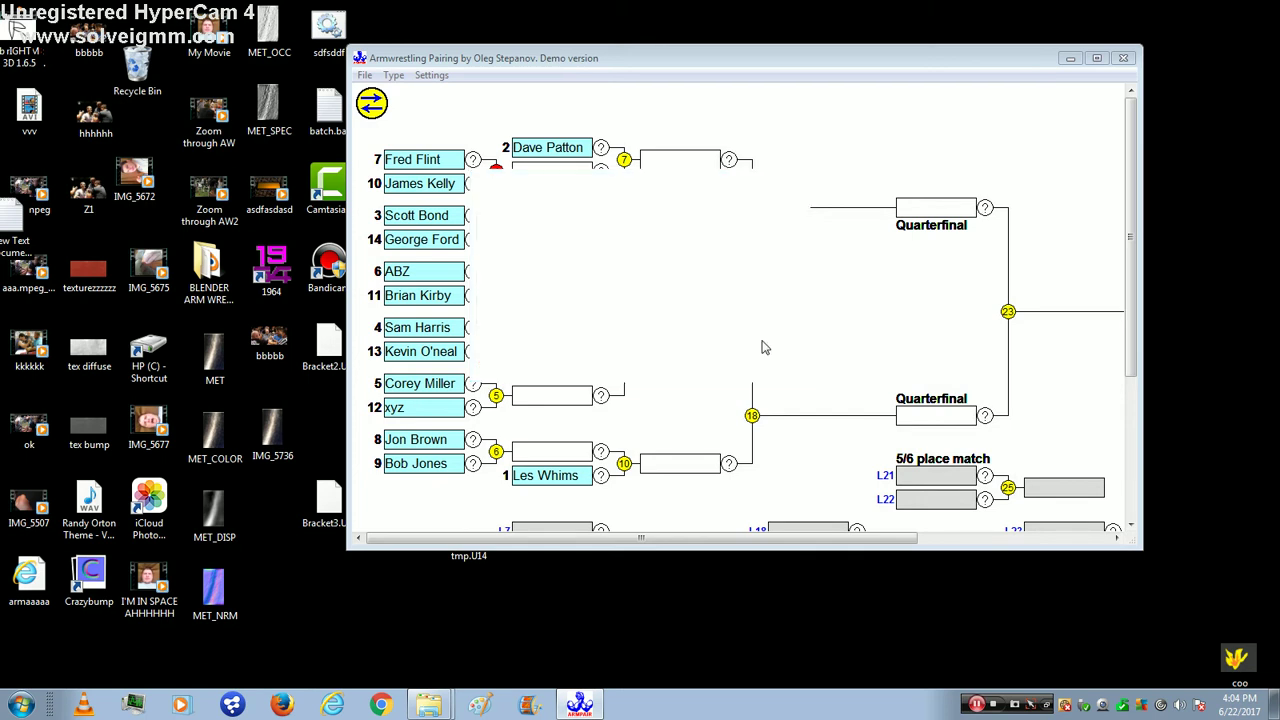
{"action": "left_click", "coordinate": [393, 75]}
{"action": "mouse_move", "coordinate": [414, 60]}
{"action": "left_mouse_down"}
{"action": "mouse_move", "coordinate": [828, 103]}
{"action": "mouse_move", "coordinate": [843, 76]}
{"action": "left_mouse_up"}
{"action": "left_click", "coordinate": [340, 575]}
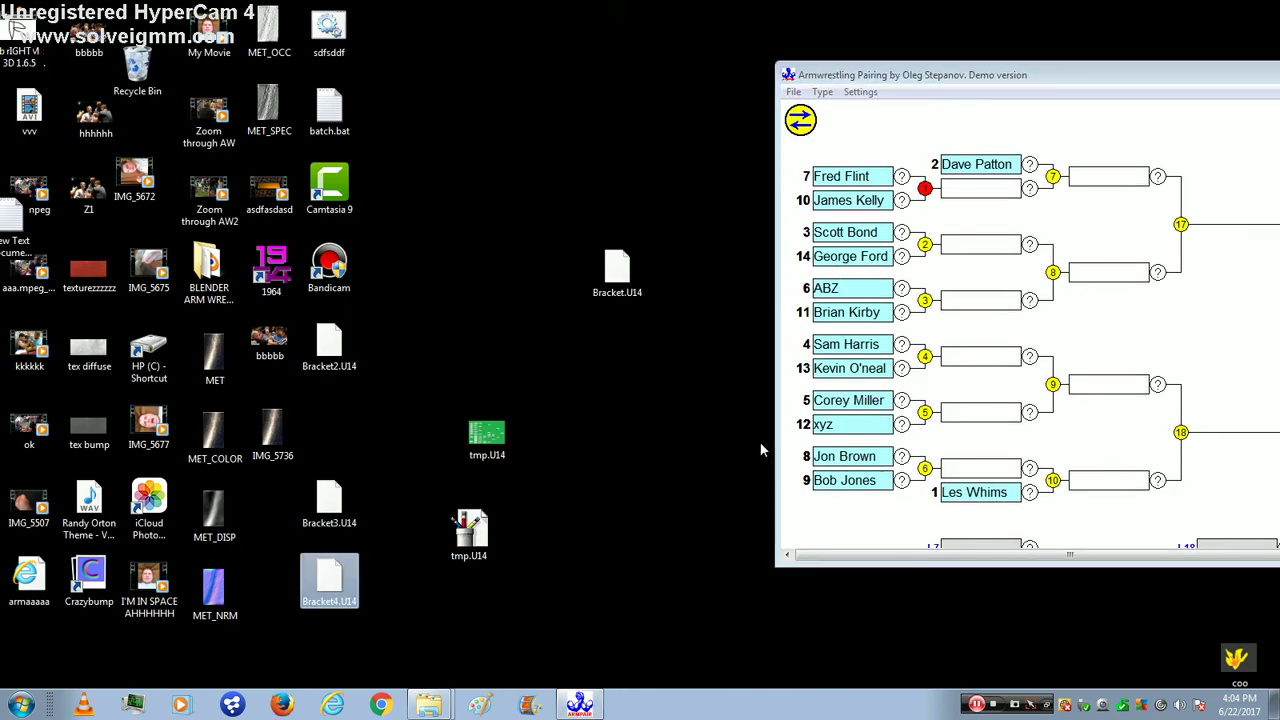
{"action": "left_click", "coordinate": [794, 92]}
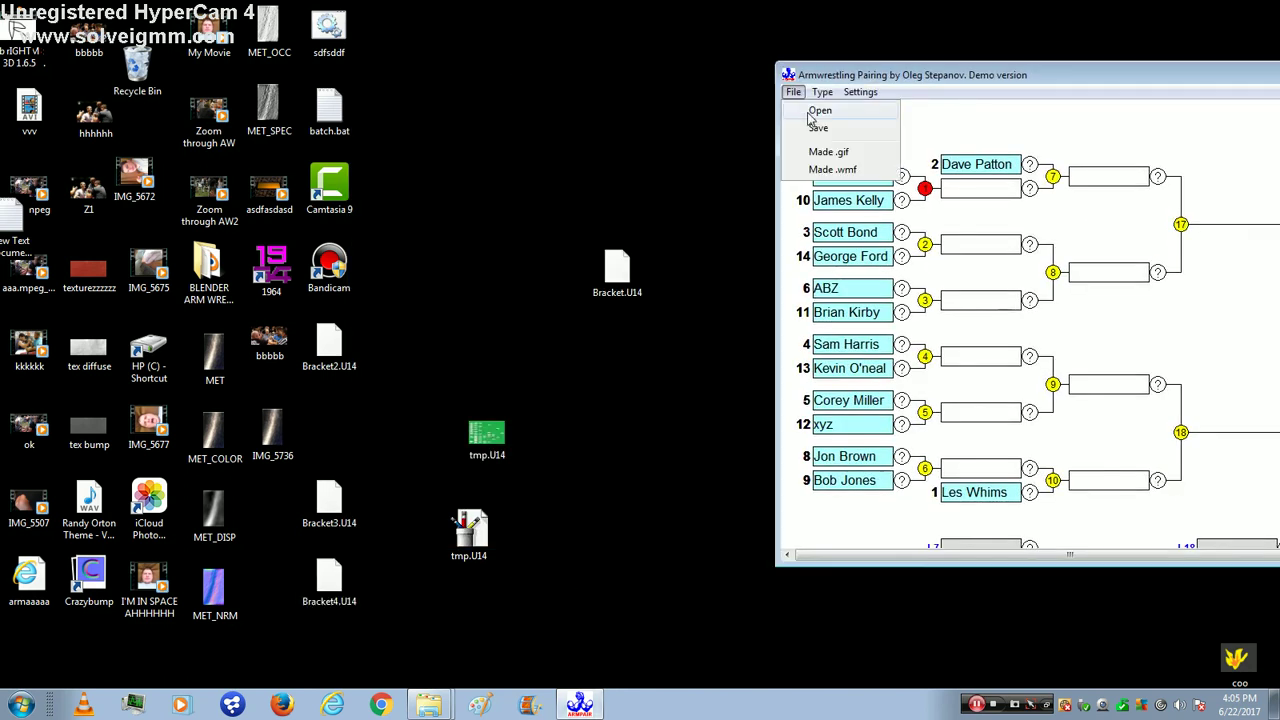
{"action": "left_click", "coordinate": [805, 108]}
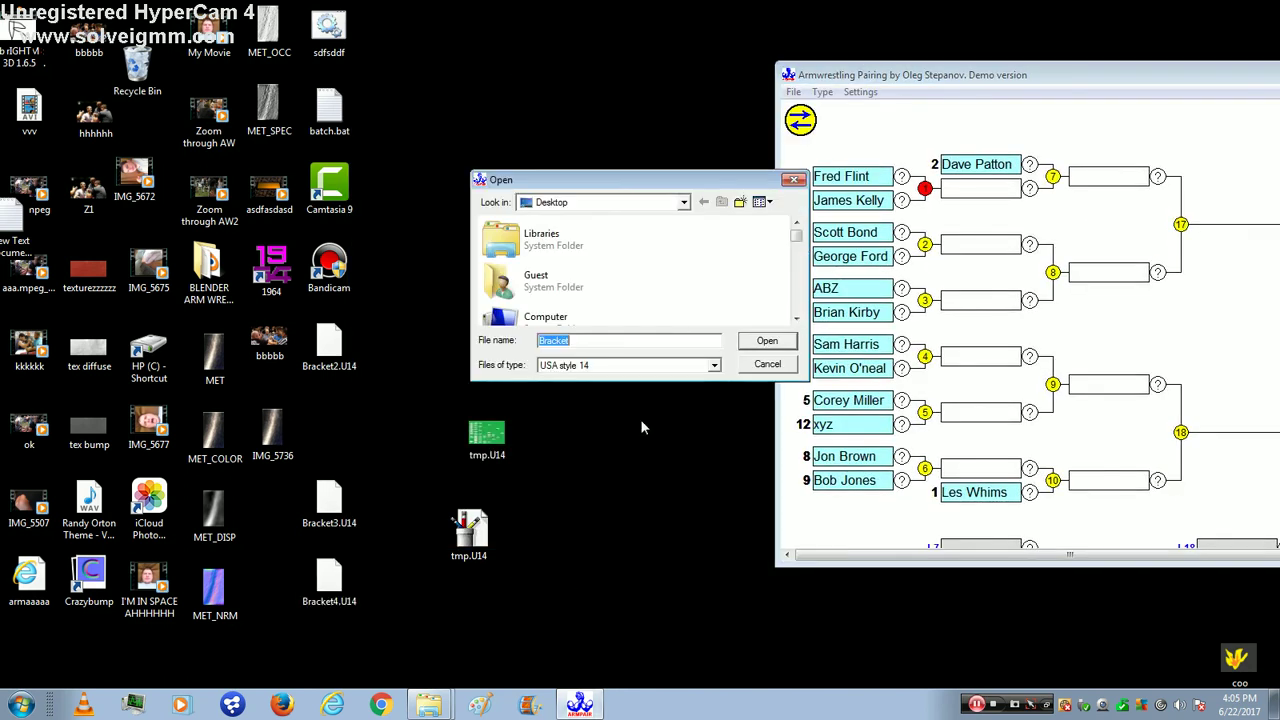
{"action": "left_click", "coordinate": [548, 290]}
{"action": "type", "text": "b"}
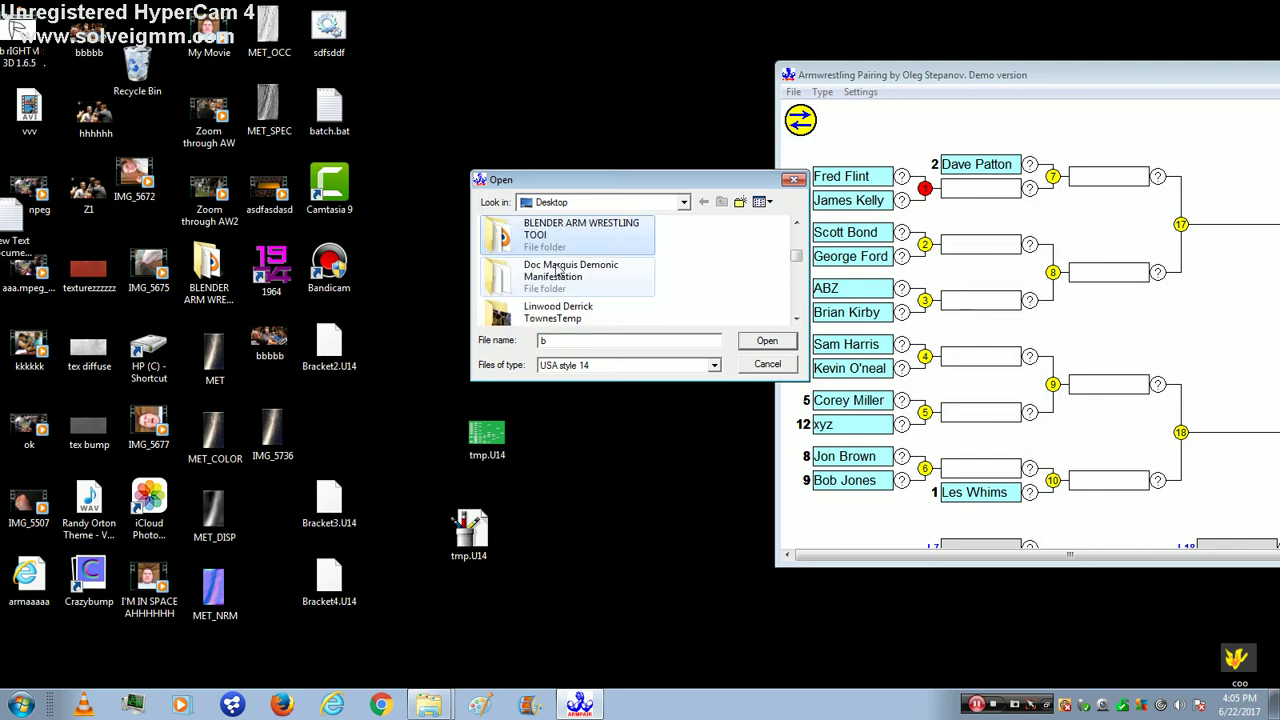
{"action": "scroll", "coordinate": [560, 270], "scroll_direction": "down", "scroll_amount": 2}
{"action": "scroll", "coordinate": [560, 268], "scroll_direction": "down", "scroll_amount": 2}
{"action": "scroll", "coordinate": [562, 262], "scroll_direction": "down", "scroll_amount": 2}
{"action": "left_click", "coordinate": [565, 258]}
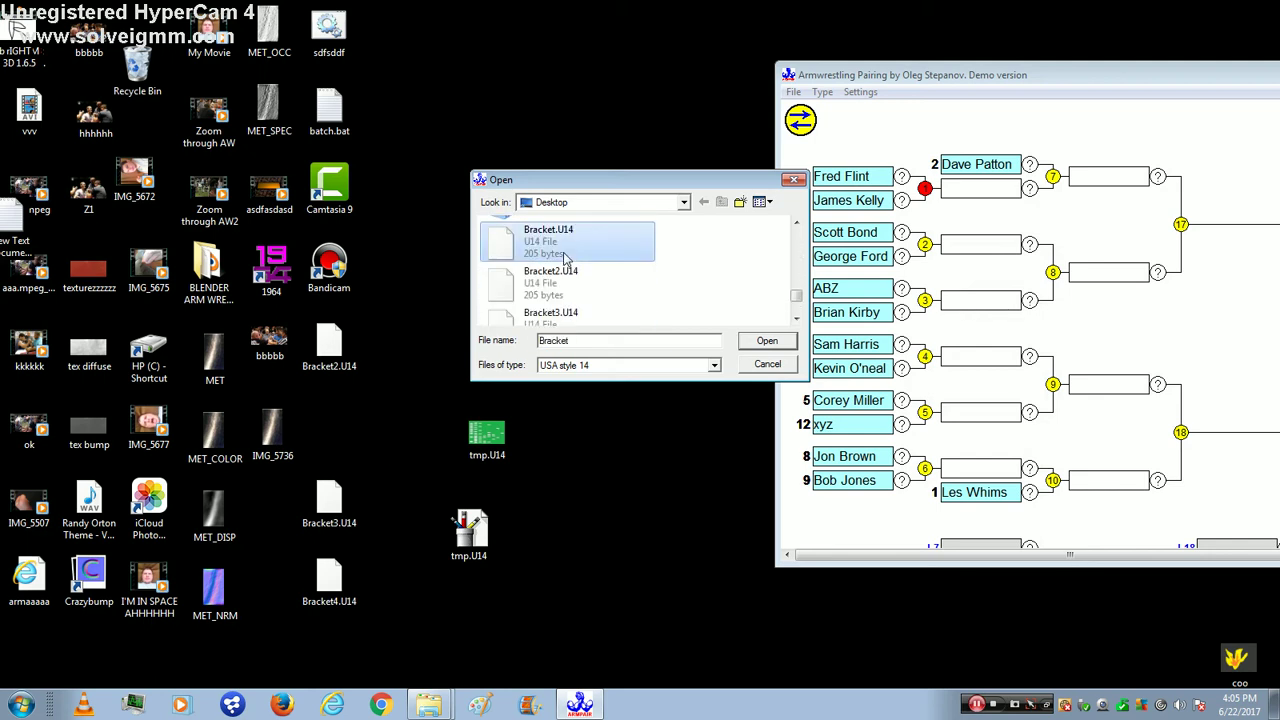
{"action": "double_click", "coordinate": [575, 245]}
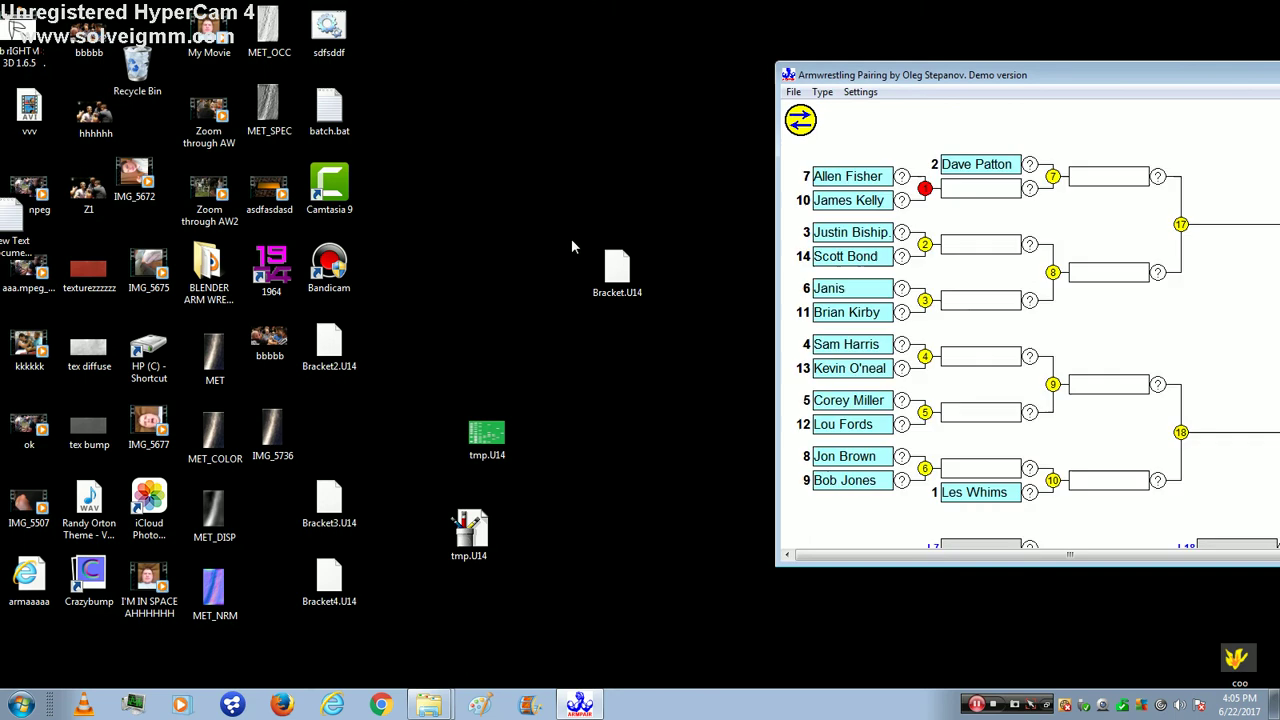
Glance at the File menu and point out the Bracket2 and Bracket files on the desktop.
{"action": "left_click", "coordinate": [793, 91]}
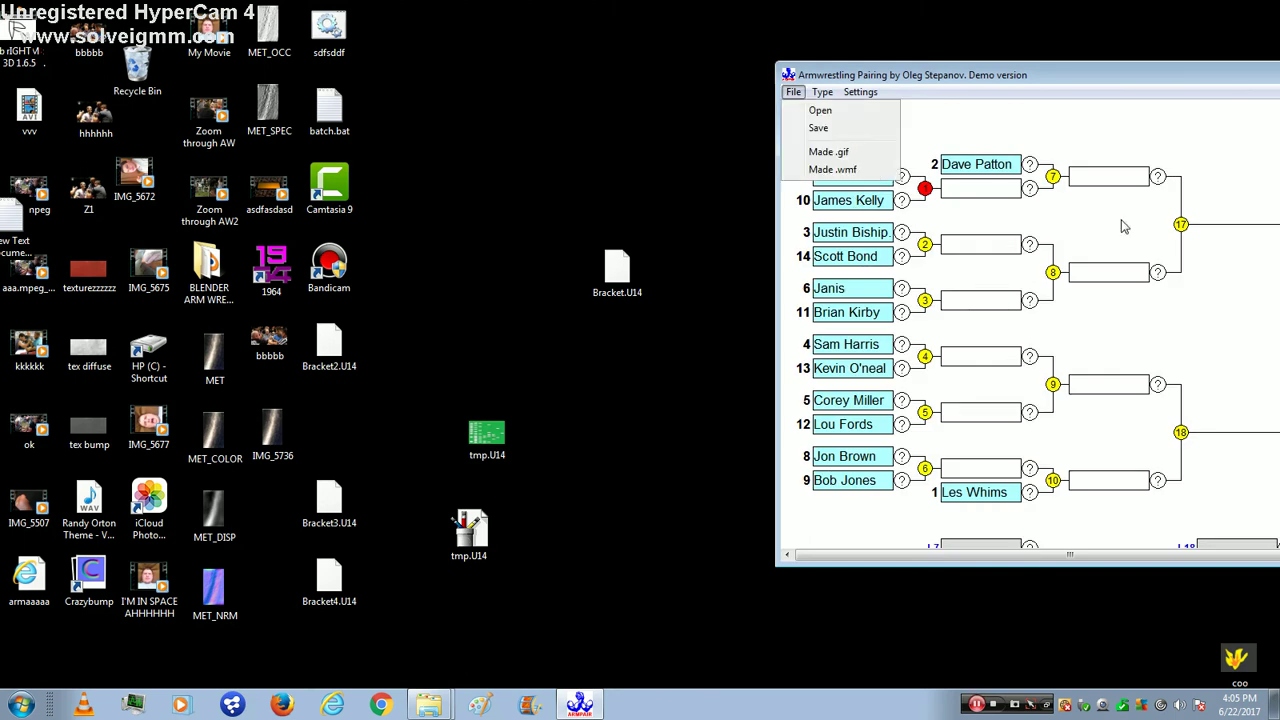
{"action": "left_click", "coordinate": [845, 162]}
{"action": "left_click", "coordinate": [329, 348]}
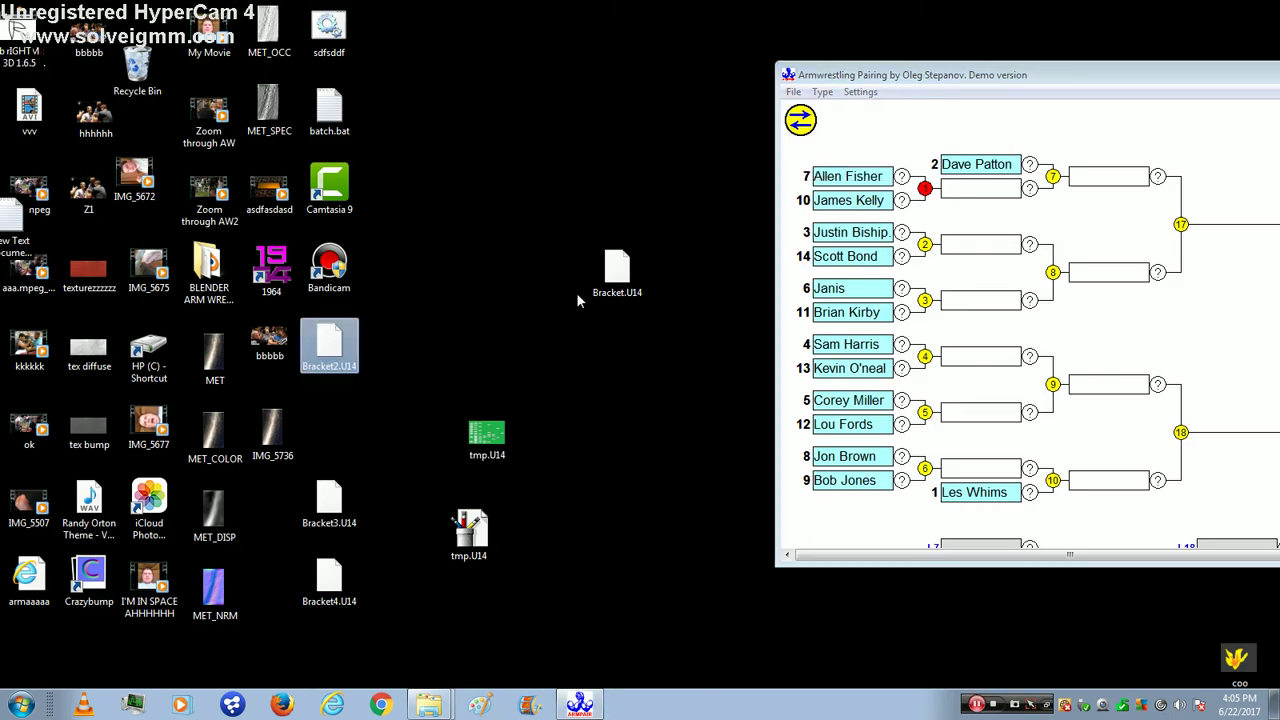
{"action": "left_click", "coordinate": [344, 416]}
{"action": "left_click", "coordinate": [617, 268]}
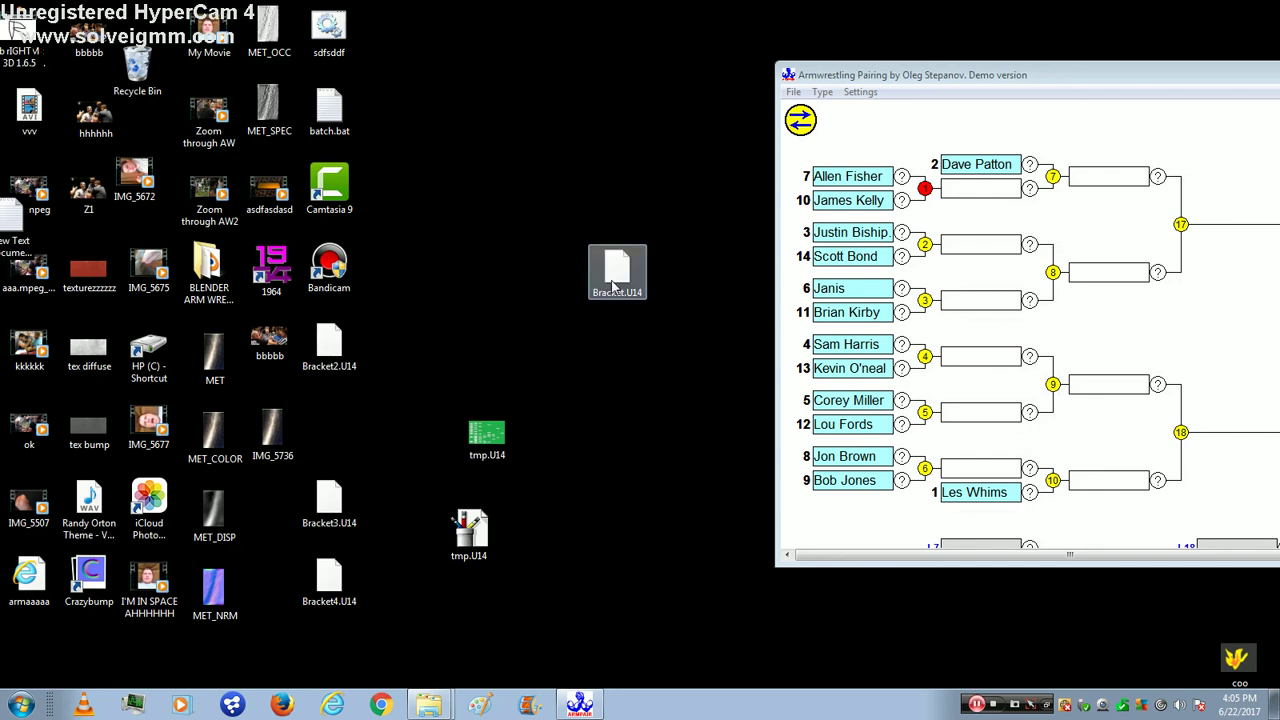
Open the bracket file dialog, accept the default, then reopen it and browse the files.
{"action": "left_click", "coordinate": [798, 92]}
{"action": "left_click", "coordinate": [826, 116]}
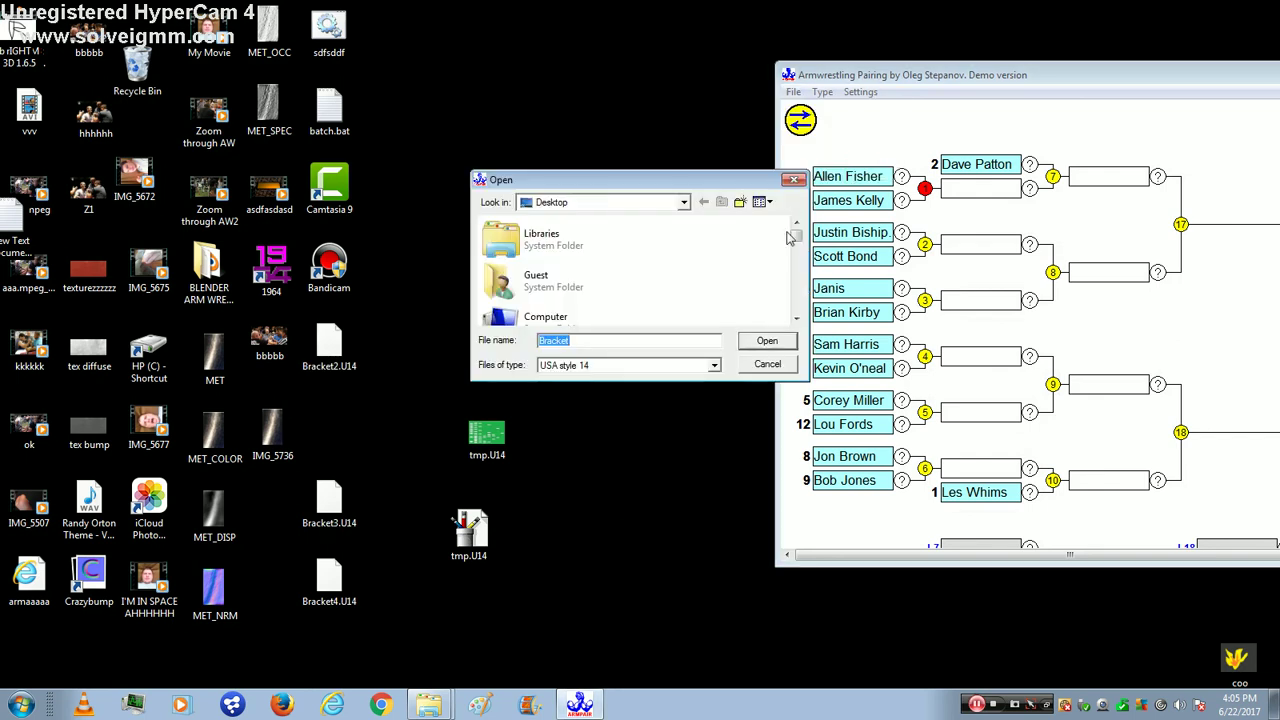
{"action": "key", "text": "Return"}
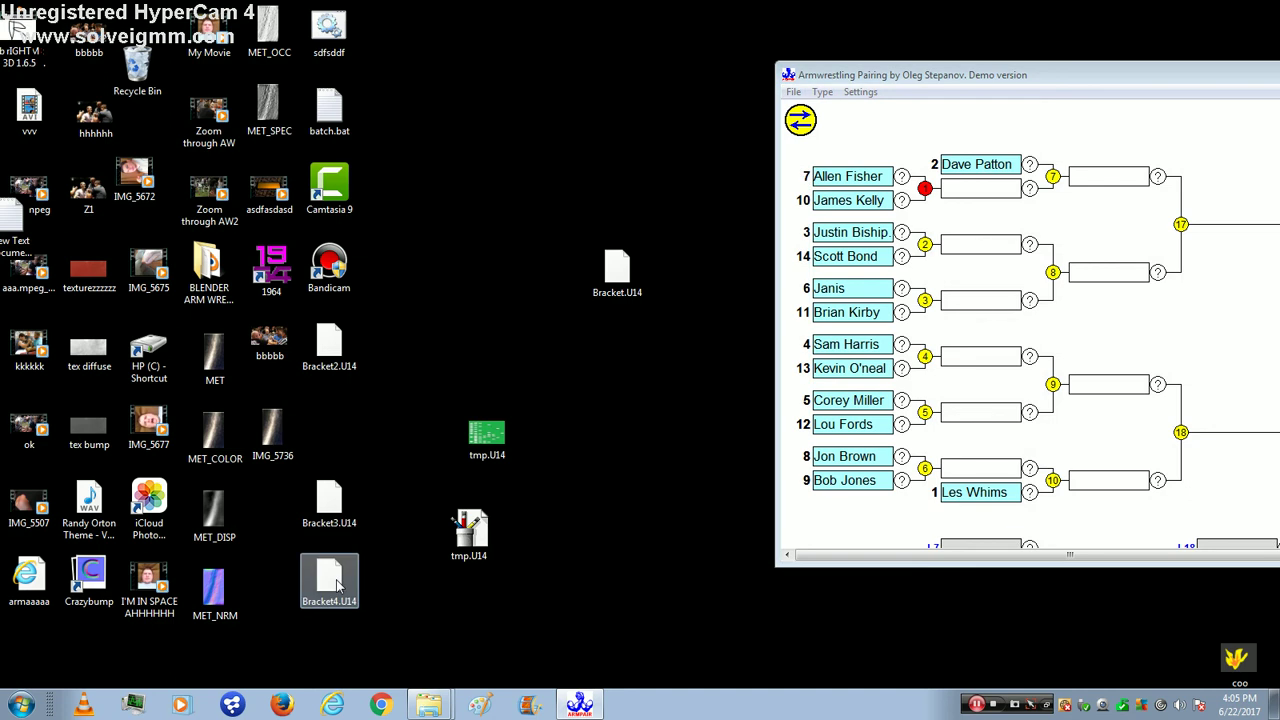
{"action": "left_click", "coordinate": [798, 92]}
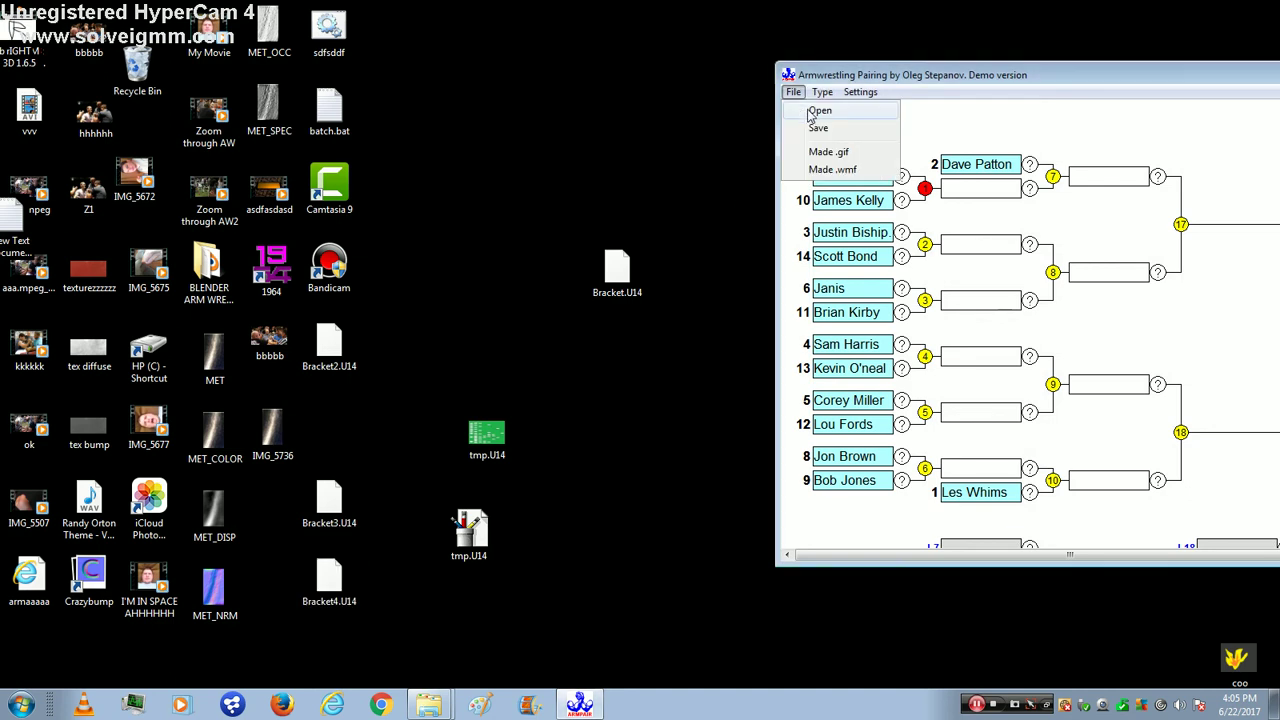
{"action": "left_click", "coordinate": [810, 112]}
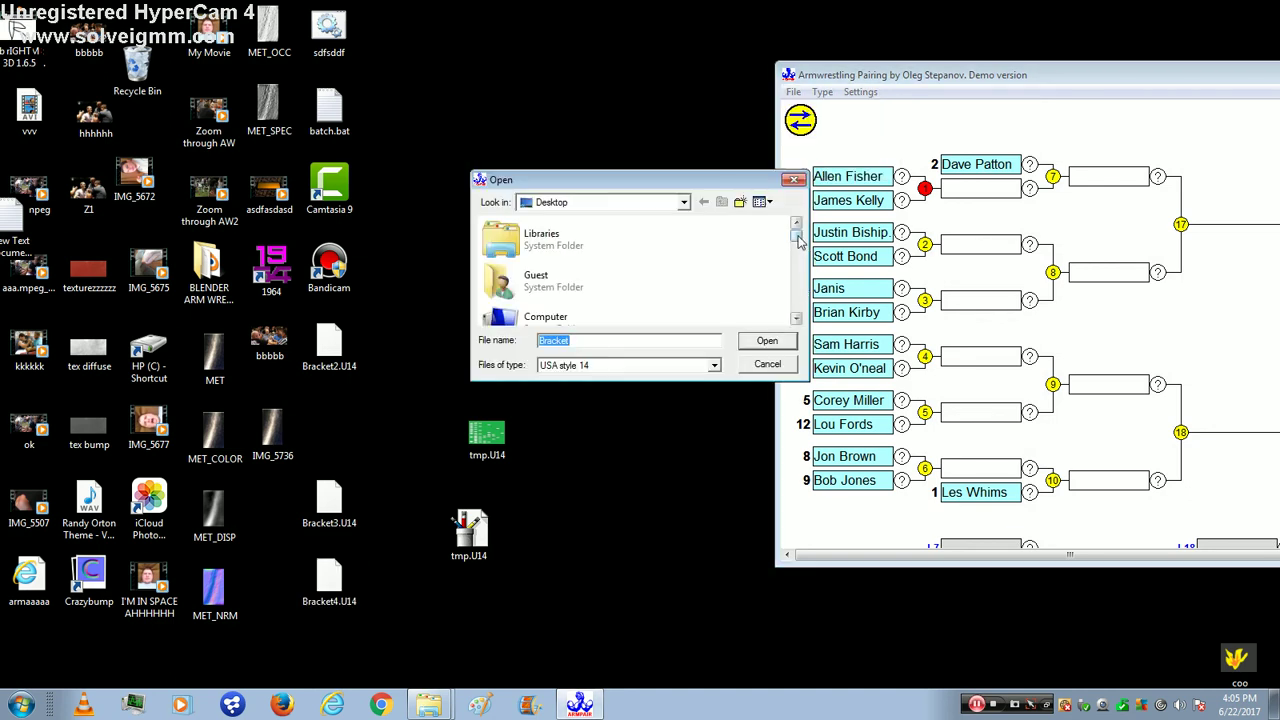
{"action": "left_click_drag", "start_coordinate": [798, 240], "coordinate": [798, 305]}
{"action": "double_click", "coordinate": [550, 313]}
Load Bracket4.U14 showing Fred Flint, ABZ and xyz, and move the window left.
{"action": "left_click", "coordinate": [793, 92]}
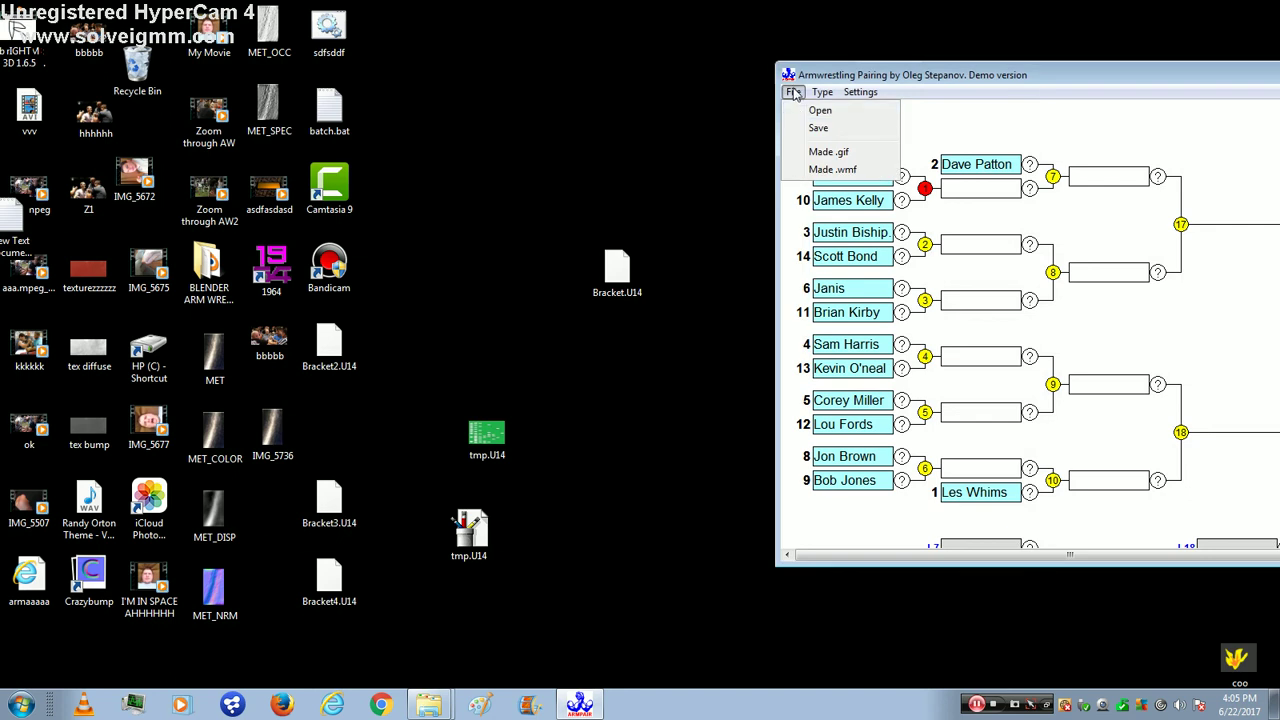
{"action": "left_click", "coordinate": [820, 110]}
{"action": "left_click_drag", "start_coordinate": [798, 240], "coordinate": [800, 342]}
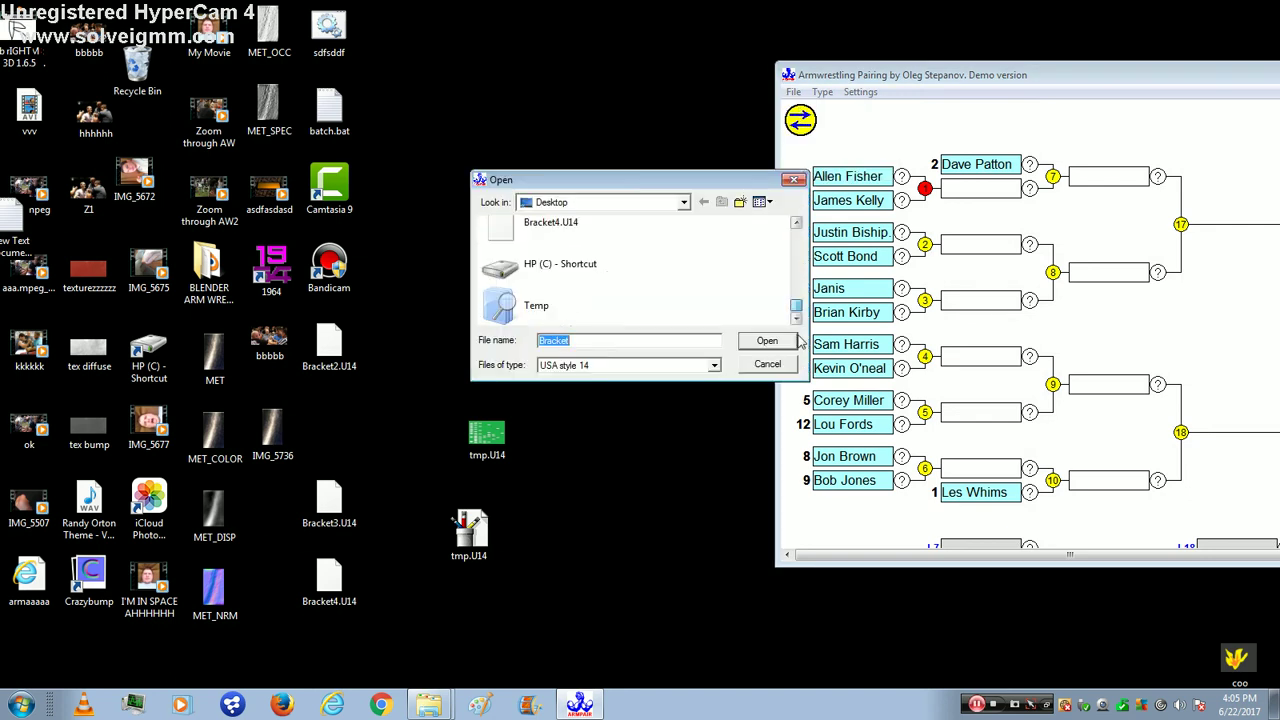
{"action": "left_click", "coordinate": [550, 225]}
{"action": "scroll", "coordinate": [567, 296], "scroll_direction": "up", "scroll_amount": 2}
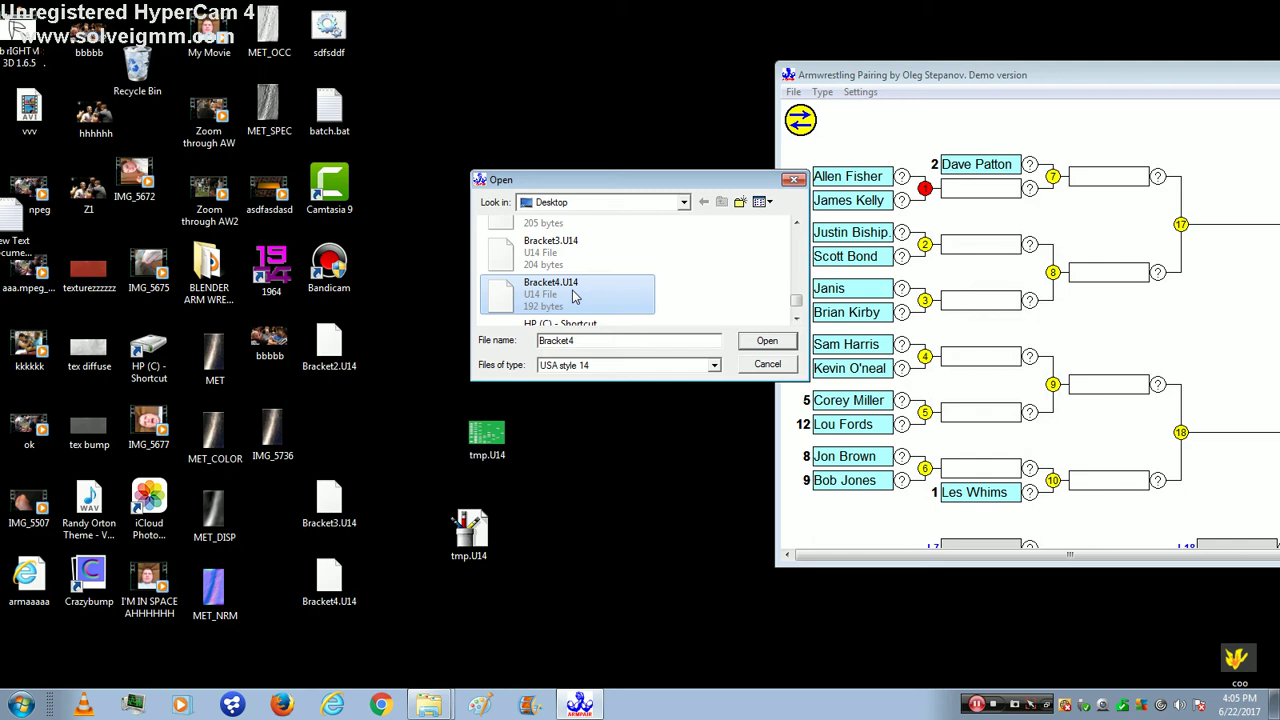
{"action": "double_click", "coordinate": [575, 296]}
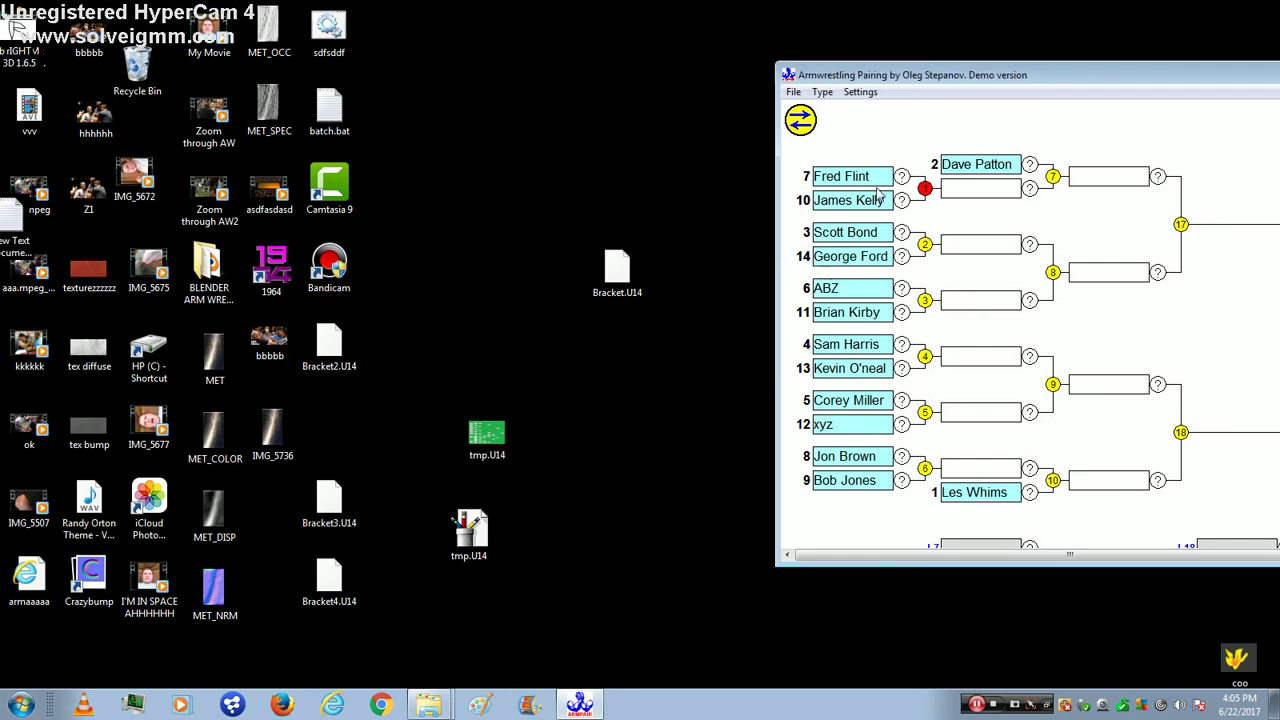
{"action": "left_click_drag", "start_coordinate": [993, 79], "coordinate": [697, 99]}
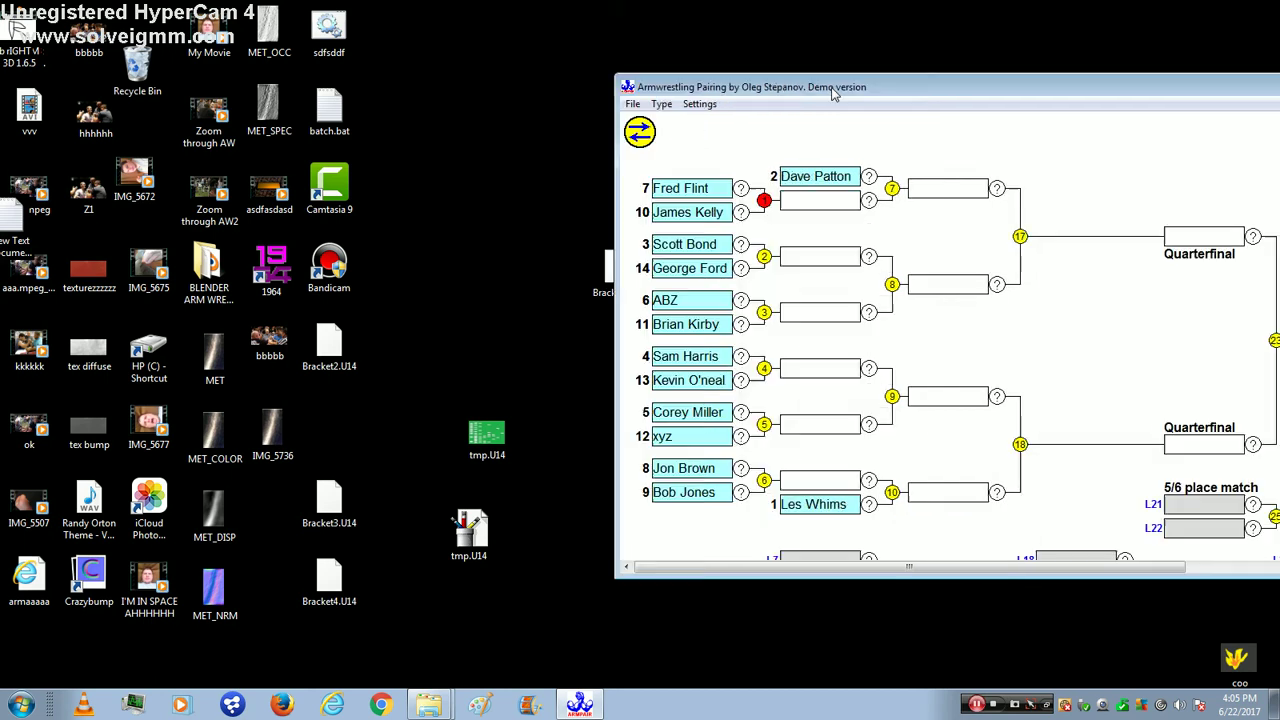
Maximize then restore the bracket window, move it right, and select tmp.U14 on the desktop.
{"action": "left_click", "coordinate": [498, 112]}
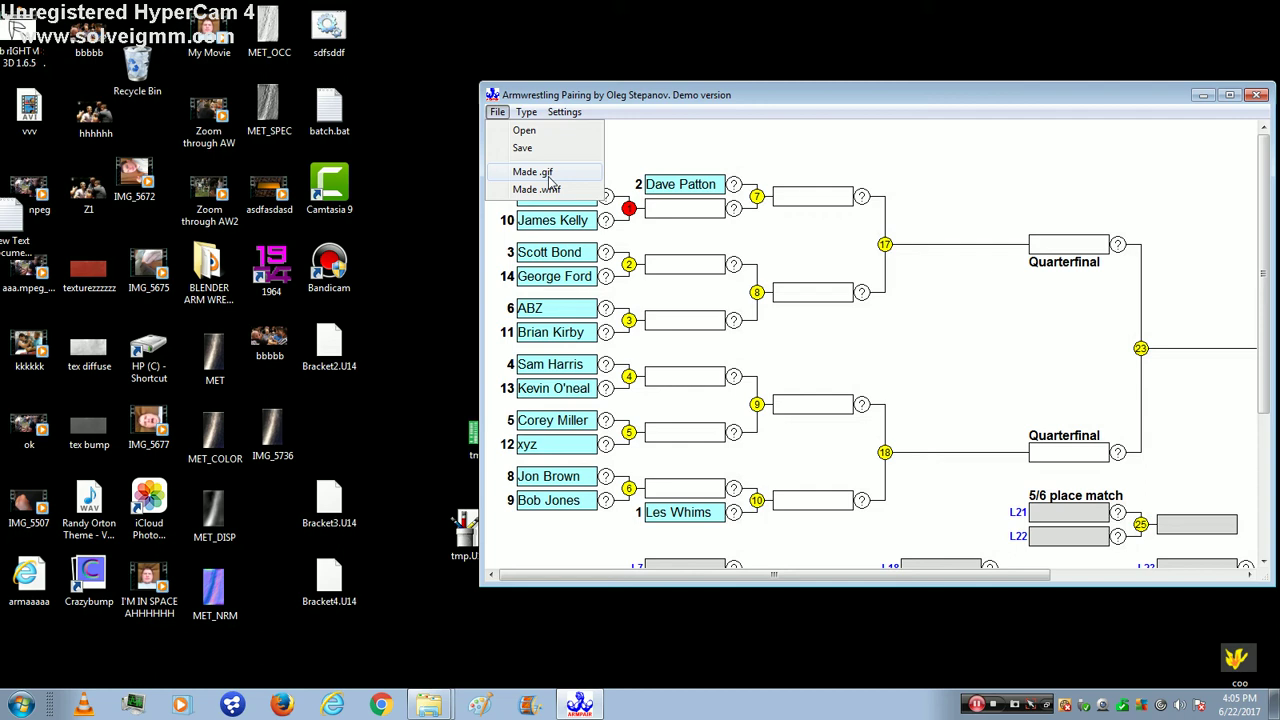
{"action": "left_click", "coordinate": [1230, 94]}
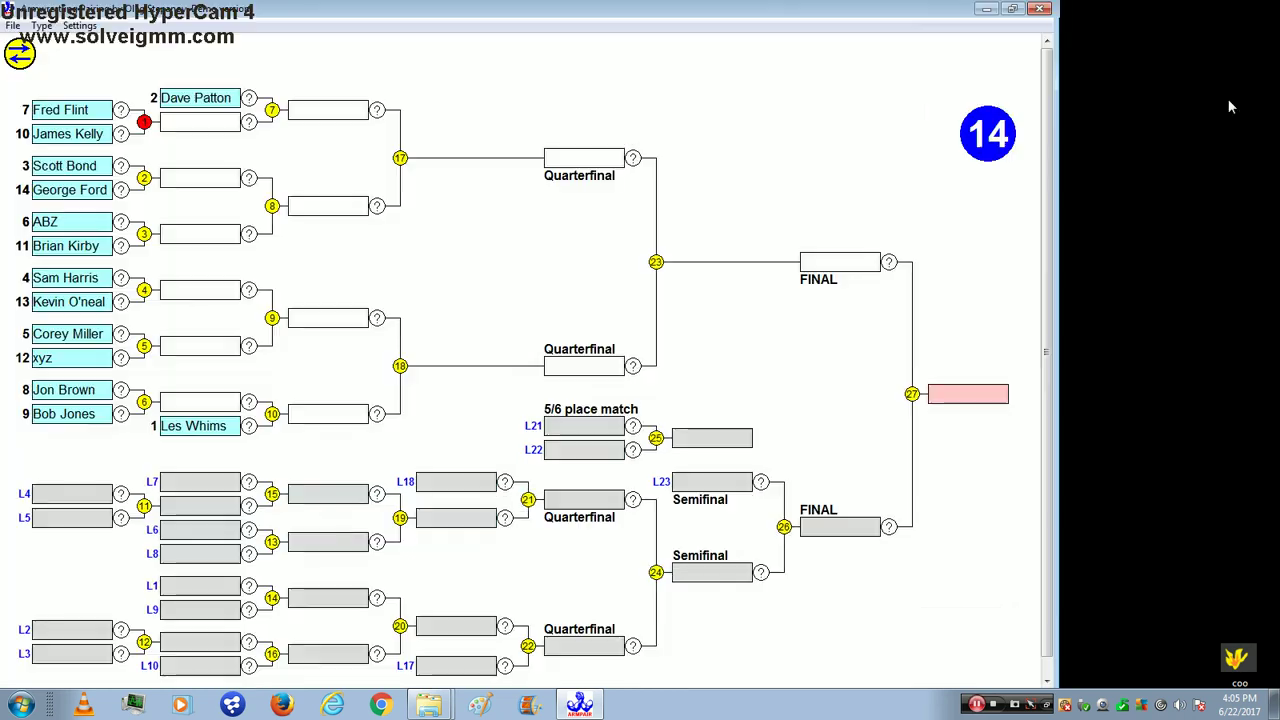
{"action": "double_click", "coordinate": [468, 12]}
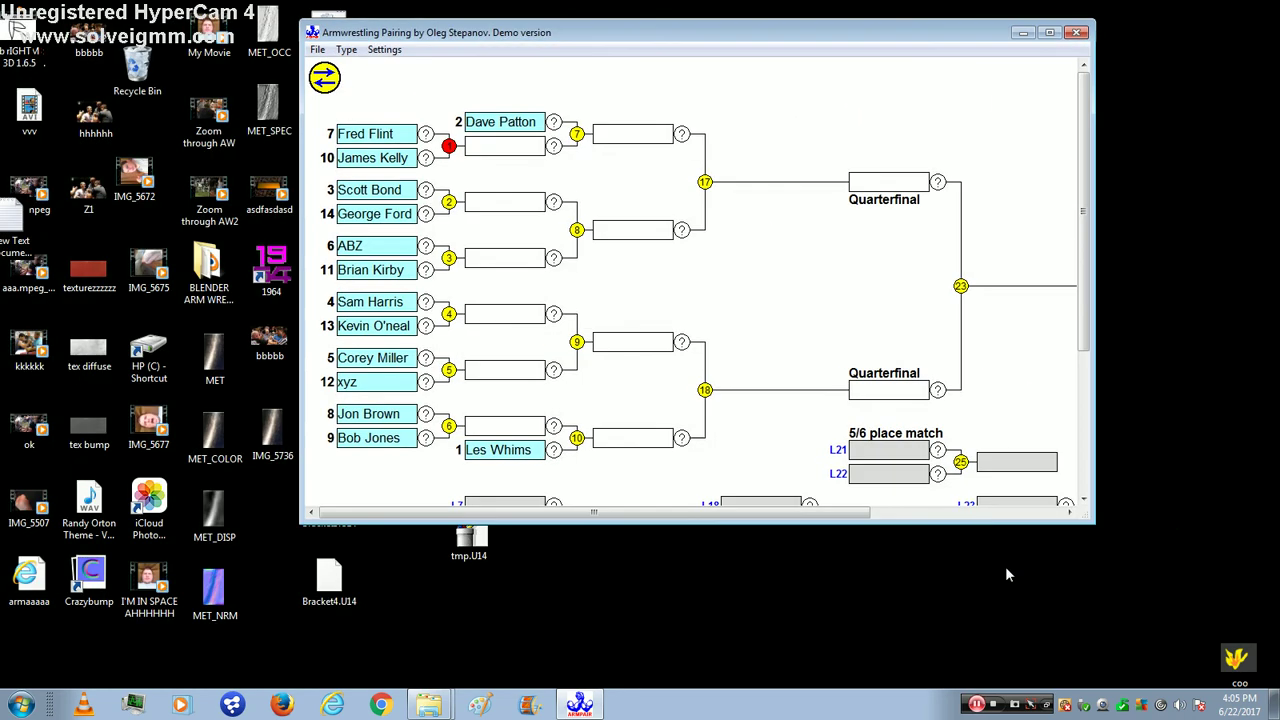
{"action": "left_click", "coordinate": [310, 50]}
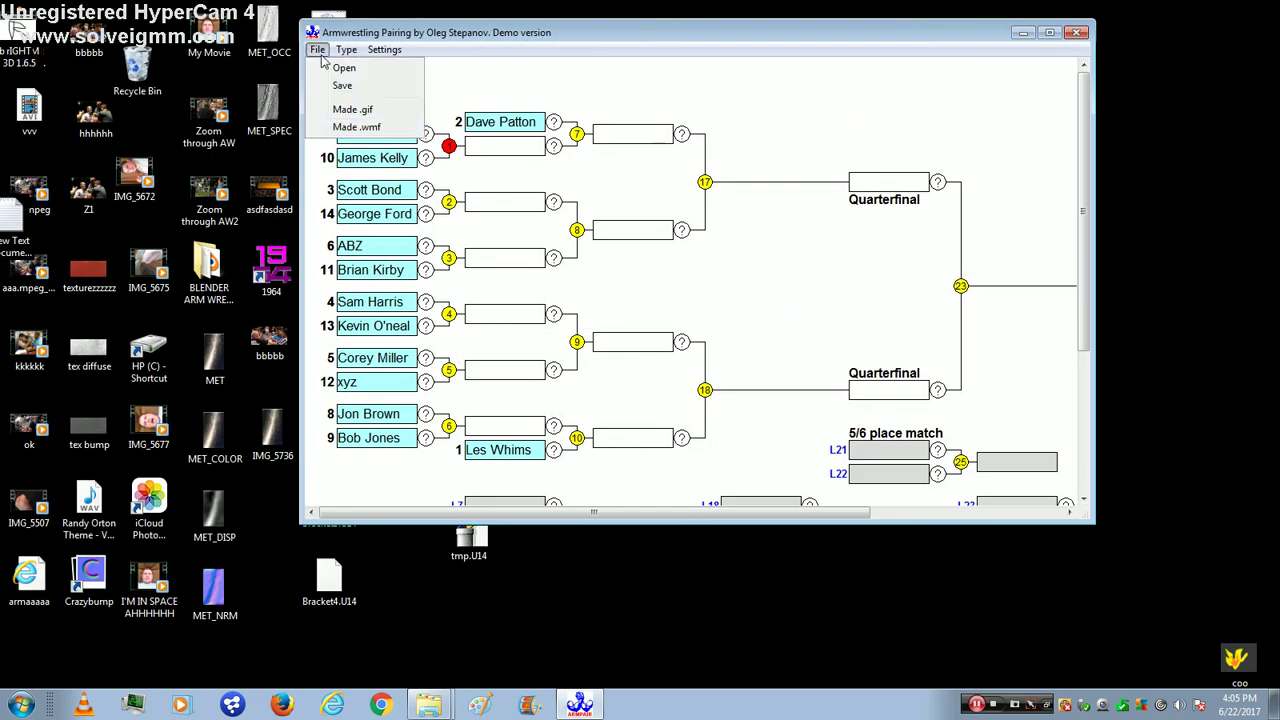
{"action": "left_click", "coordinate": [378, 118]}
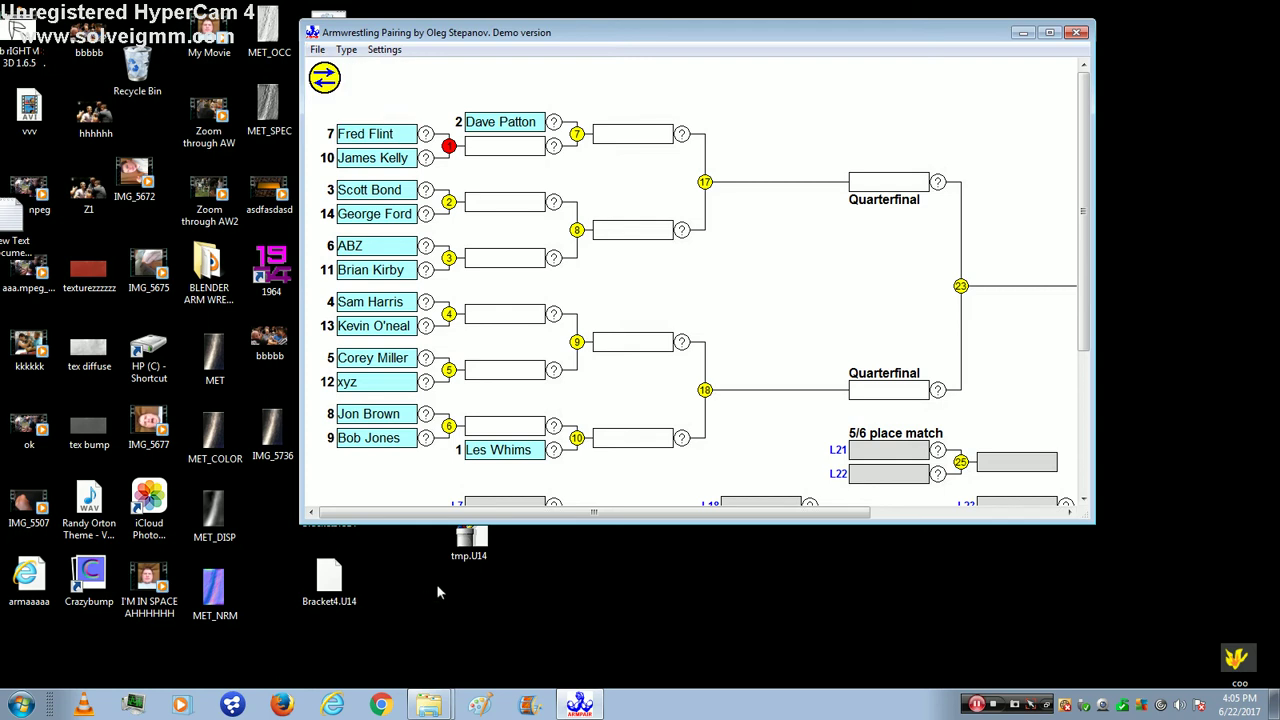
{"action": "left_click_drag", "start_coordinate": [386, 38], "coordinate": [714, 58]}
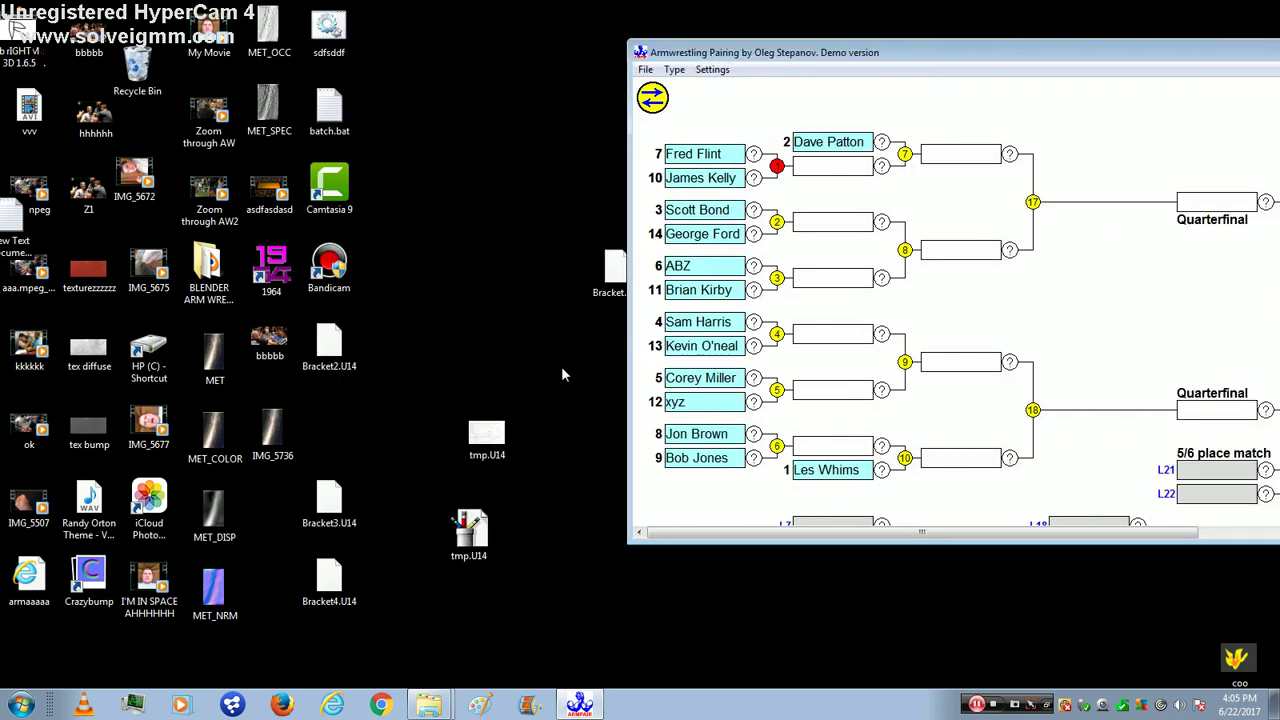
{"action": "left_click", "coordinate": [485, 440]}
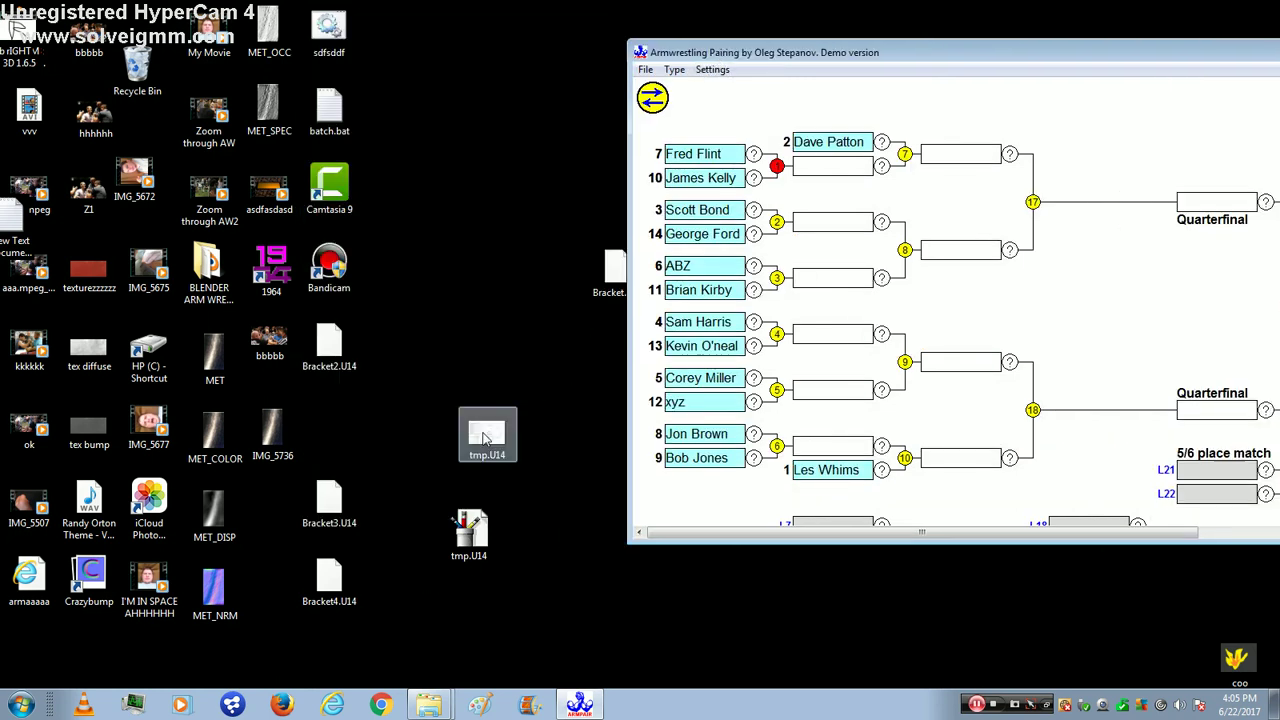
{"action": "mouse_move", "coordinate": [684, 50]}
{"action": "left_mouse_down"}
{"action": "mouse_move", "coordinate": [1005, 129]}
{"action": "mouse_move", "coordinate": [746, 109]}
{"action": "left_mouse_up"}
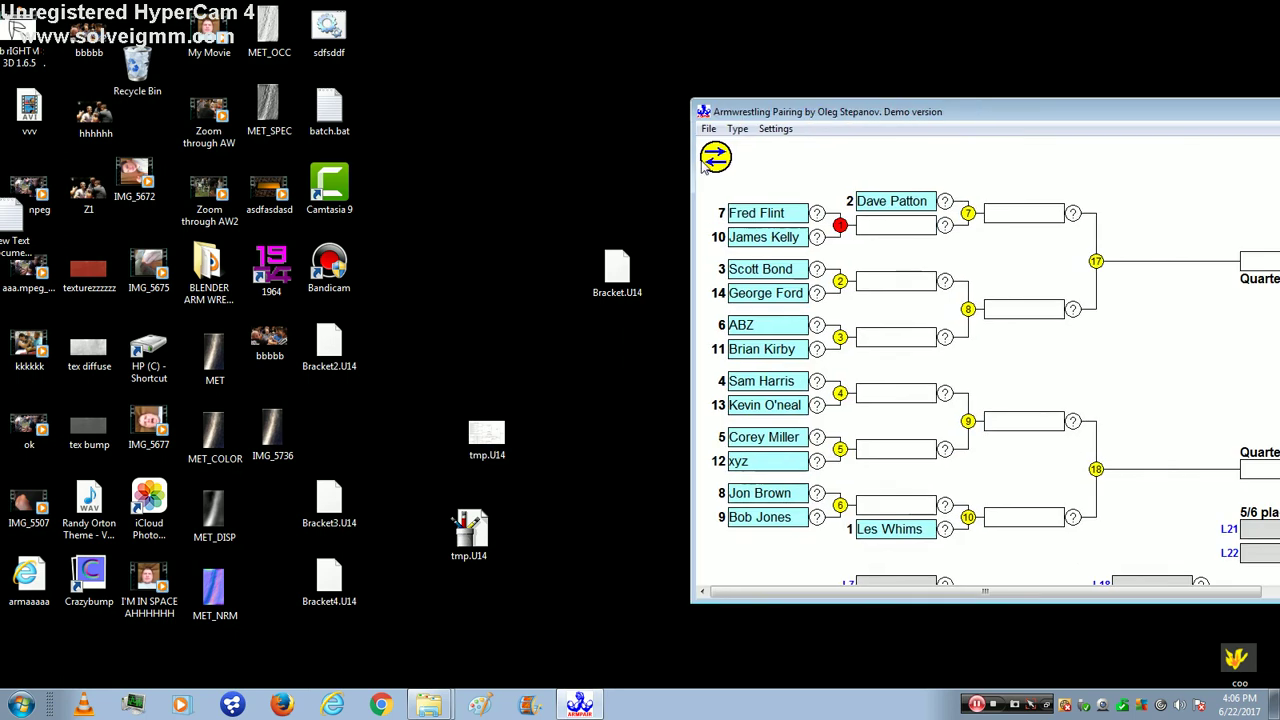
View tmp.U14 in Photo Viewer, zoomed and panned to read Fred Flint, ABZ and xyz.
{"action": "double_click", "coordinate": [474, 452]}
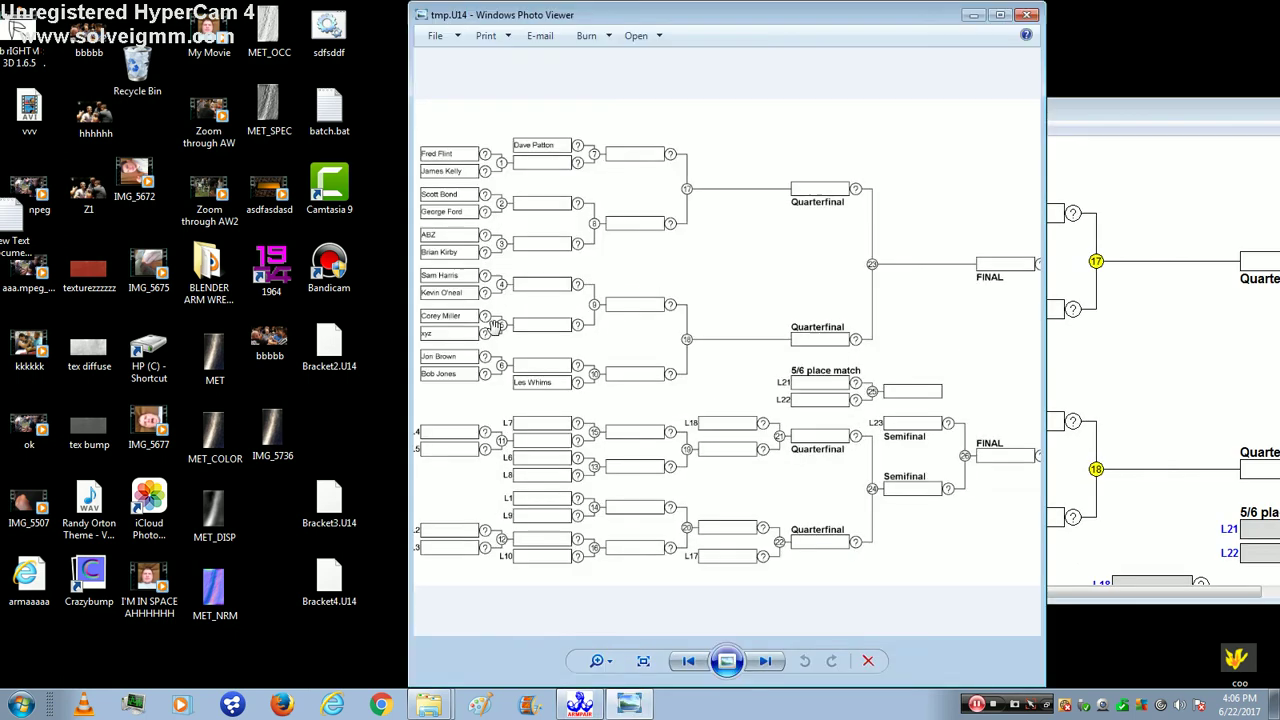
{"action": "scroll", "coordinate": [493, 325], "scroll_direction": "up", "scroll_amount": 1}
{"action": "scroll", "coordinate": [534, 300], "scroll_direction": "up", "scroll_amount": 1}
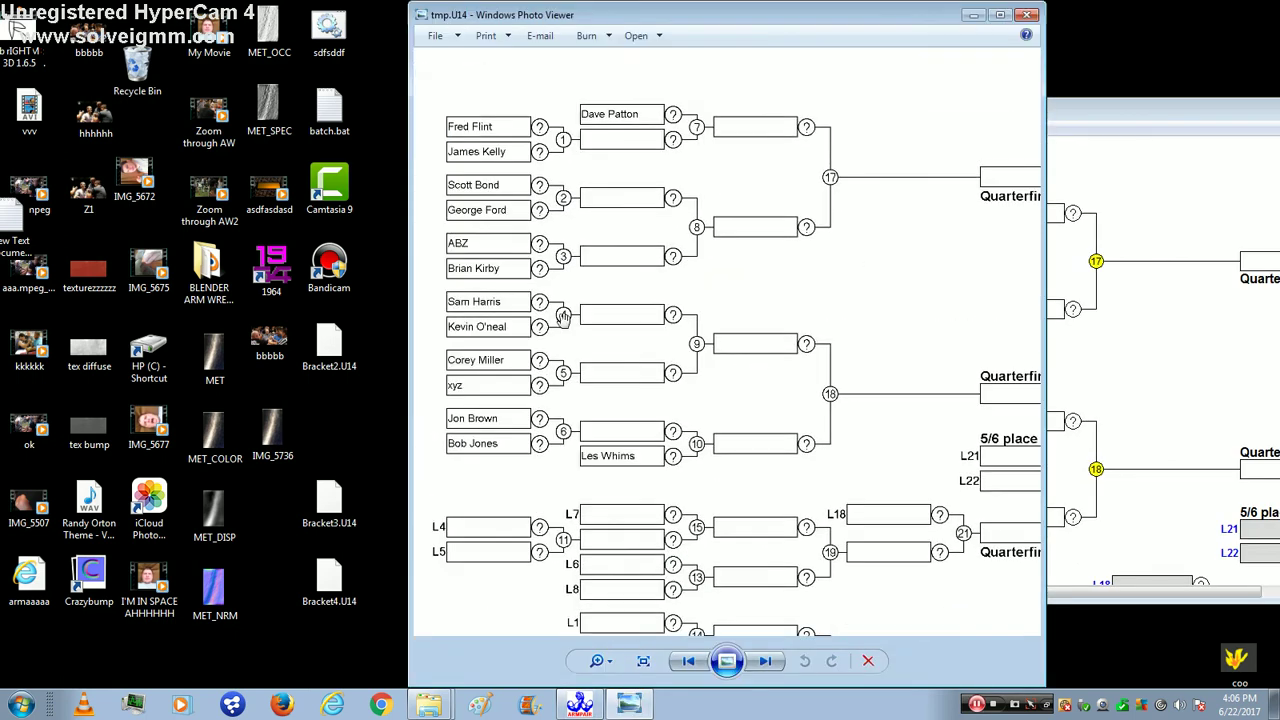
{"action": "scroll", "coordinate": [563, 316], "scroll_direction": "up", "scroll_amount": 2}
{"action": "scroll", "coordinate": [602, 359], "scroll_direction": "down", "scroll_amount": 1}
{"action": "left_click_drag", "start_coordinate": [598, 251], "coordinate": [632, 331]}
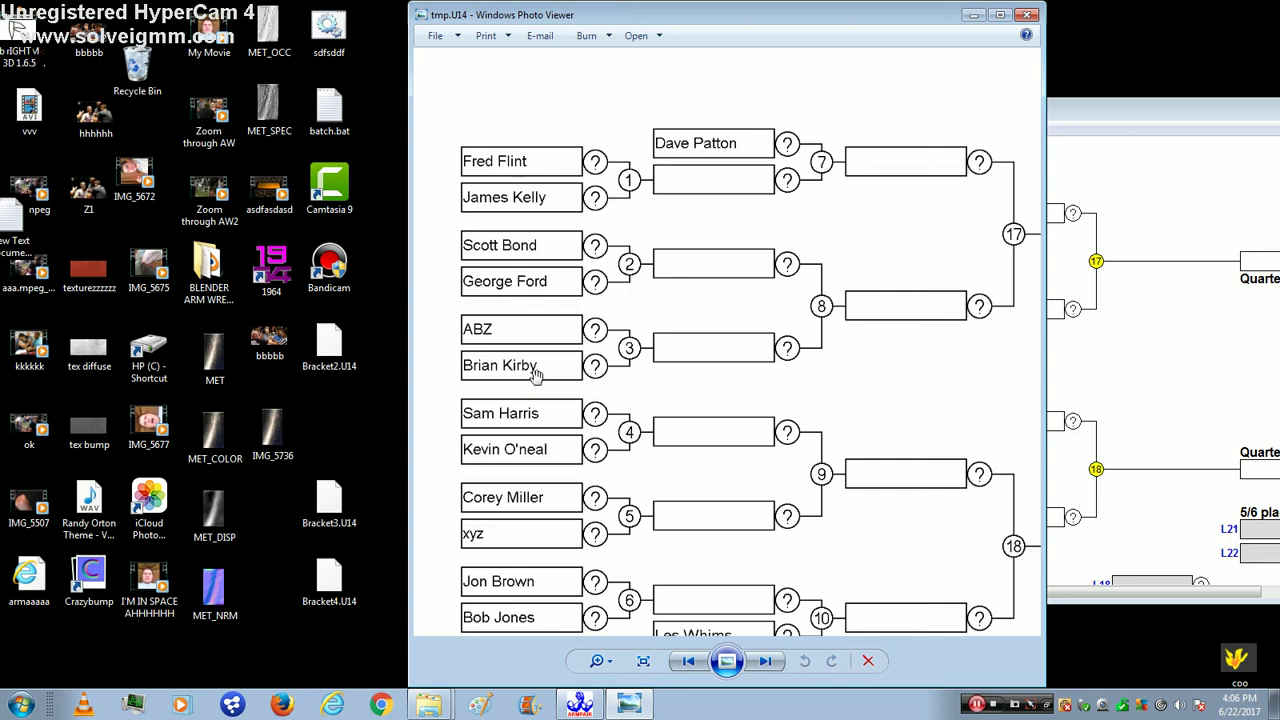
{"action": "mouse_move", "coordinate": [590, 483]}
{"action": "left_mouse_down"}
{"action": "mouse_move", "coordinate": [590, 383]}
{"action": "mouse_move", "coordinate": [600, 483]}
{"action": "left_mouse_up"}
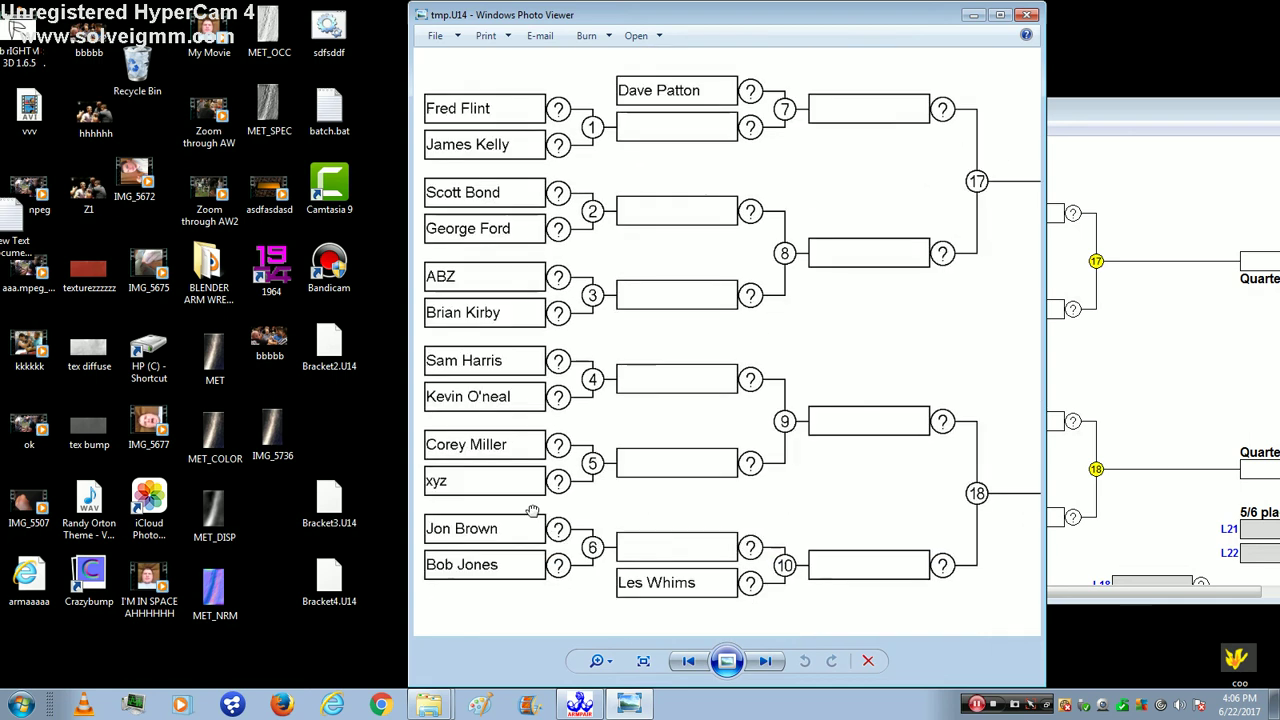
Close Photo Viewer and try the Single and USA Double elimination bracket types.
{"action": "left_click", "coordinate": [1027, 16]}
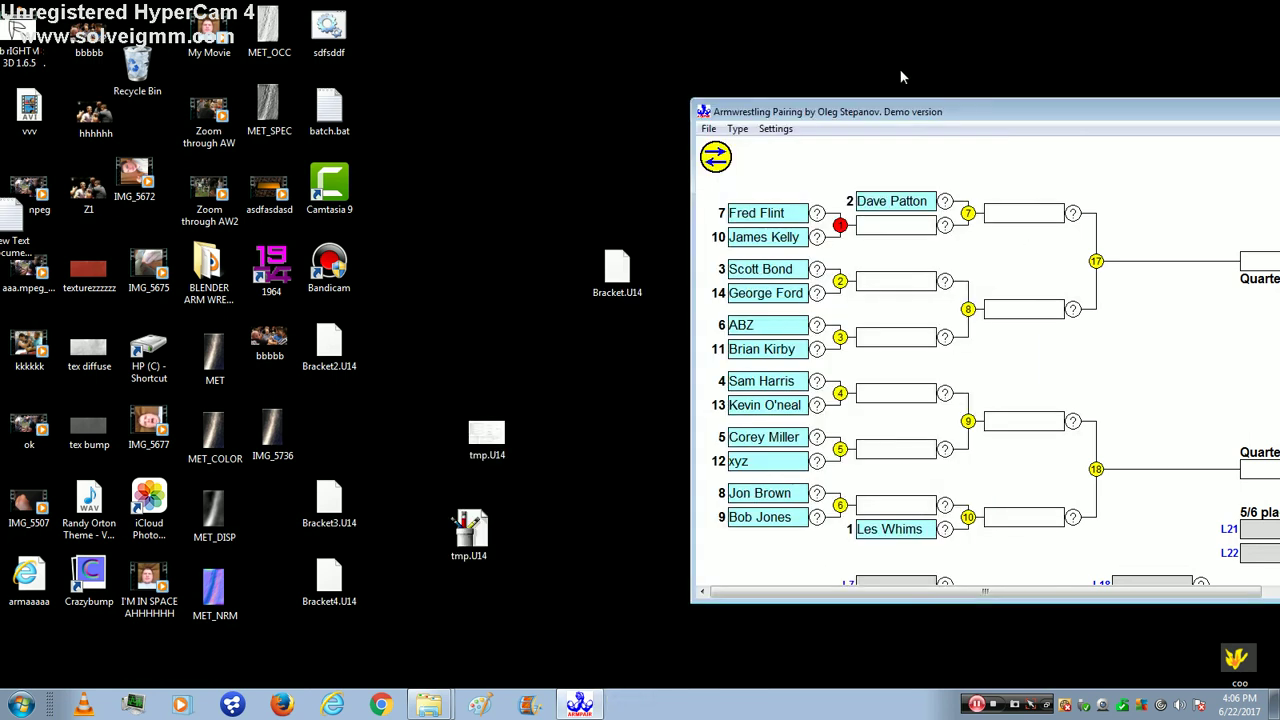
{"action": "left_click", "coordinate": [708, 129]}
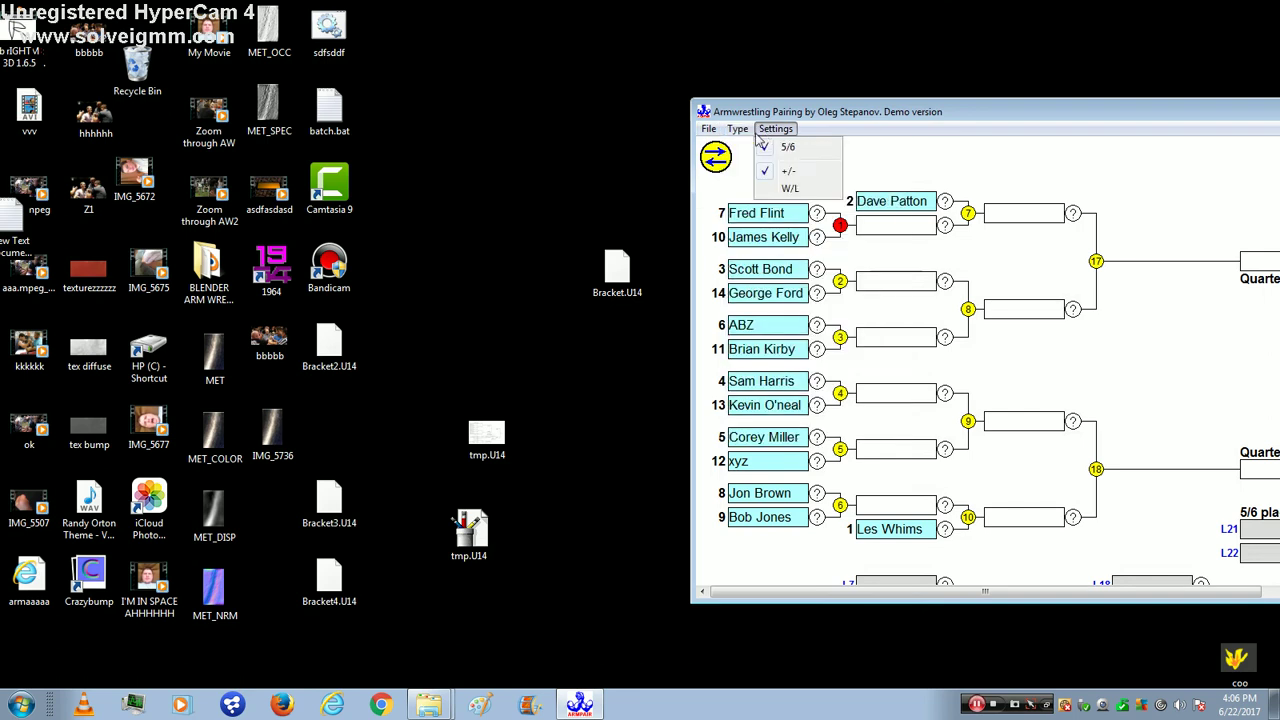
{"action": "left_click", "coordinate": [737, 130]}
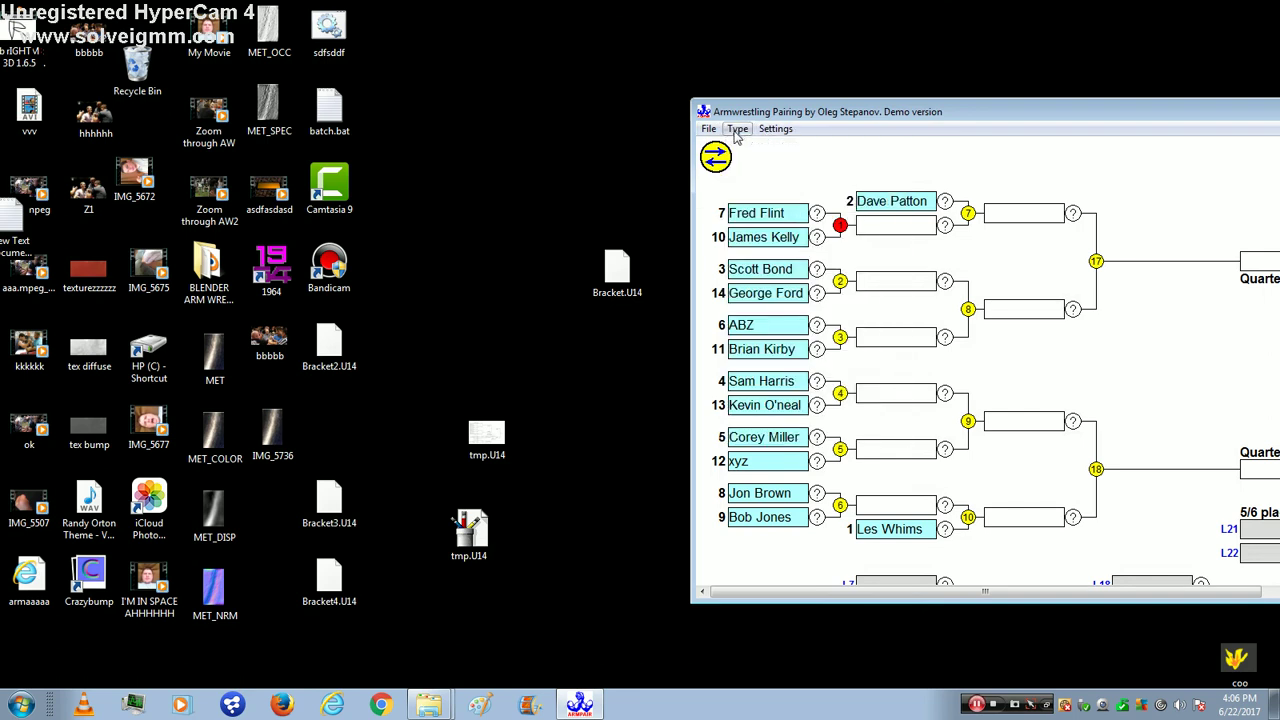
{"action": "left_click", "coordinate": [738, 131]}
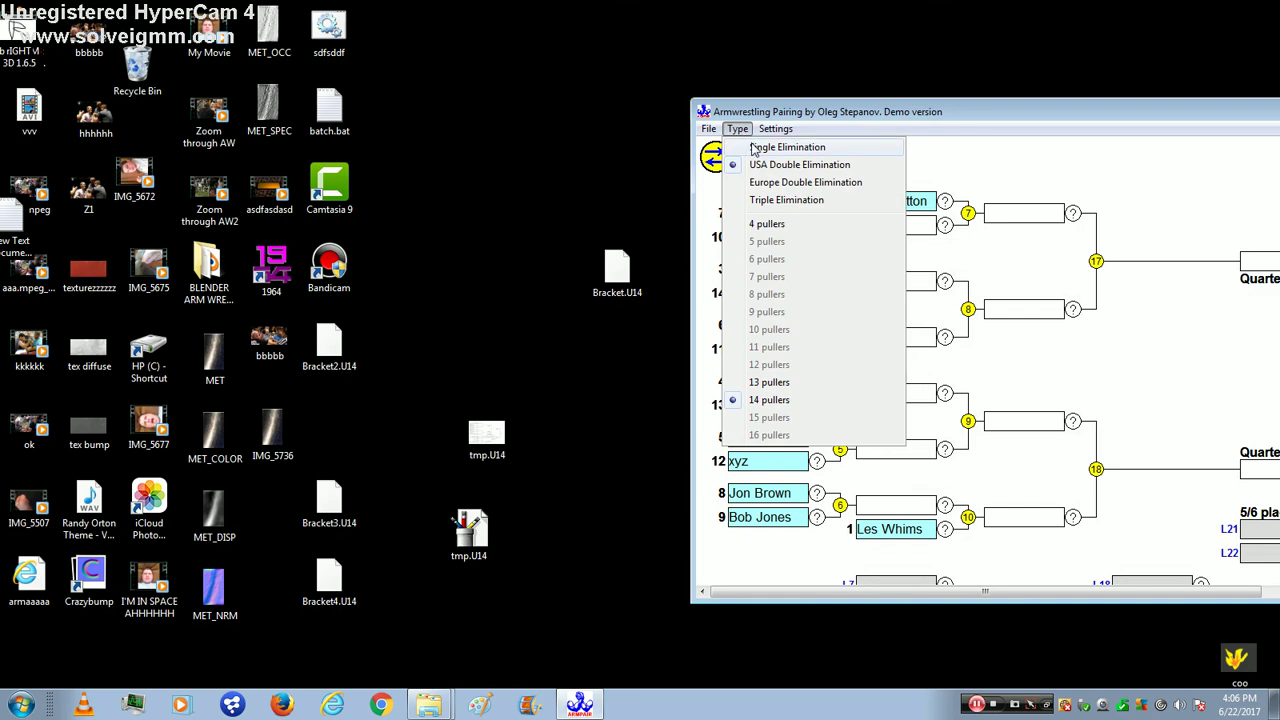
{"action": "left_click", "coordinate": [753, 148]}
{"action": "left_click", "coordinate": [741, 135]}
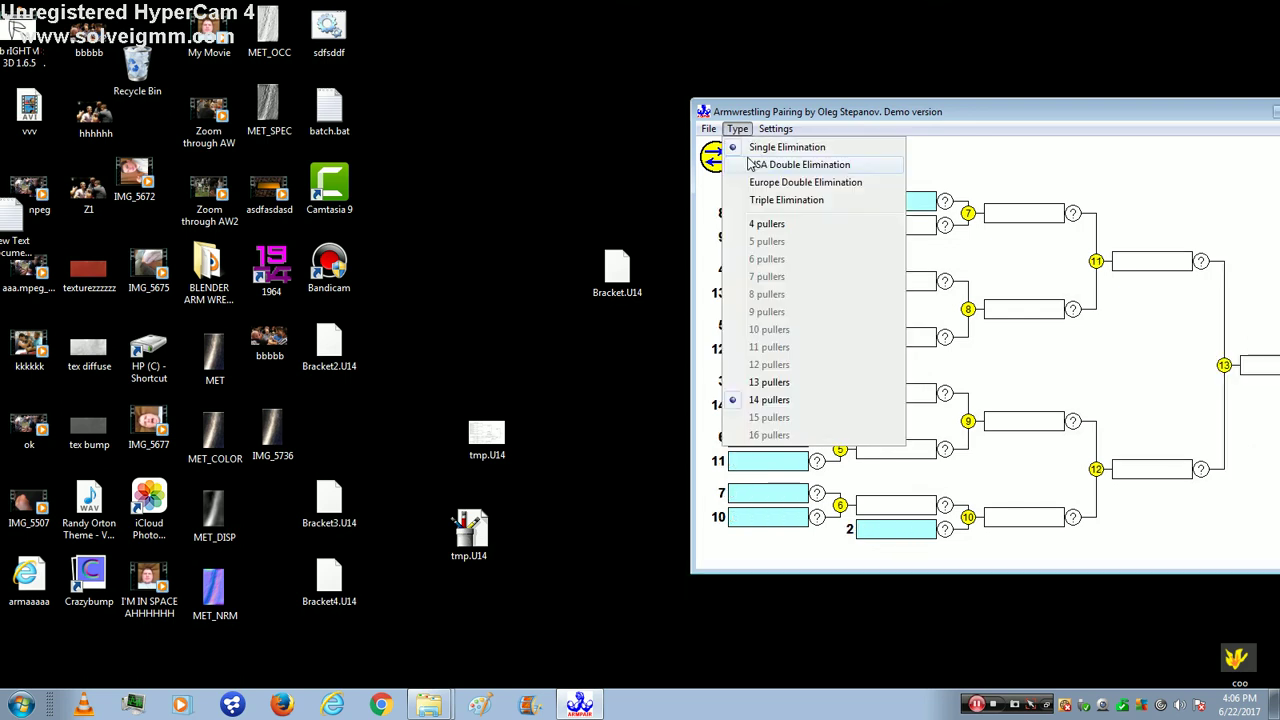
{"action": "left_click", "coordinate": [755, 164]}
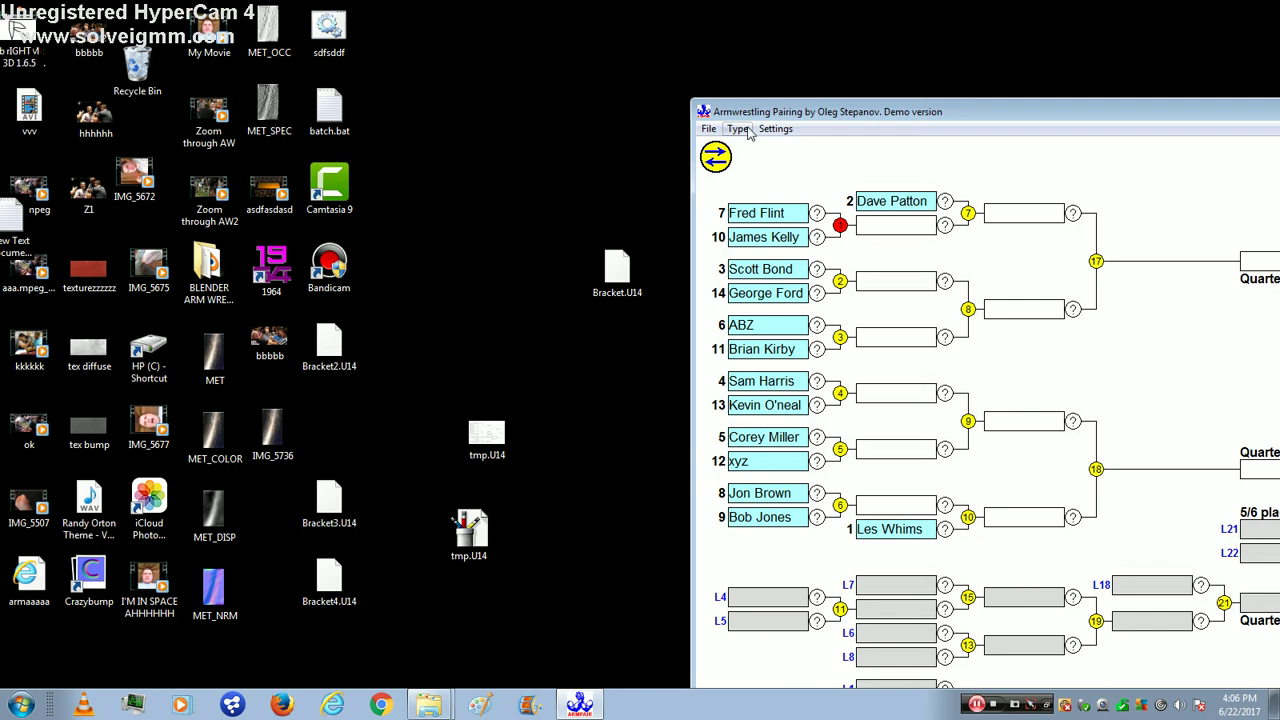
Switch the bracket to Europe Double, then Triple Elimination for 14 pullers.
{"action": "left_click", "coordinate": [738, 129]}
{"action": "left_click", "coordinate": [755, 180]}
{"action": "left_click", "coordinate": [739, 131]}
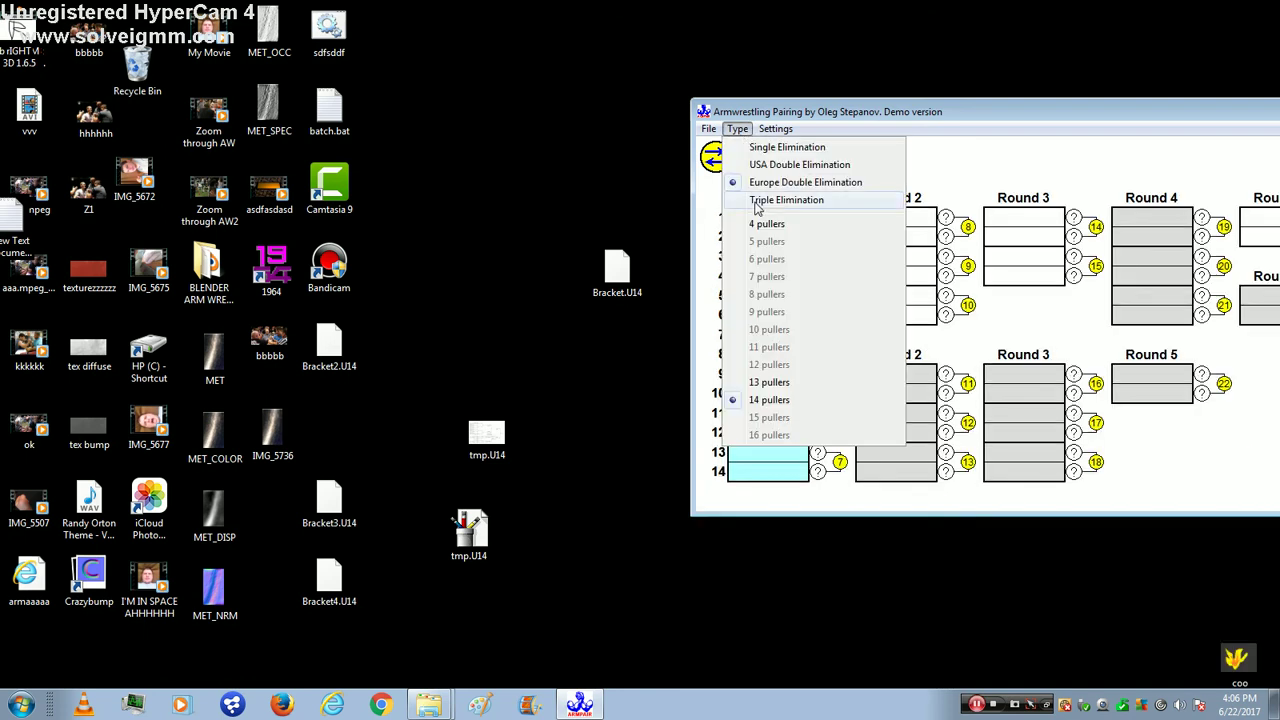
{"action": "left_click", "coordinate": [760, 200]}
{"action": "left_click_drag", "start_coordinate": [1012, 114], "coordinate": [648, 133]}
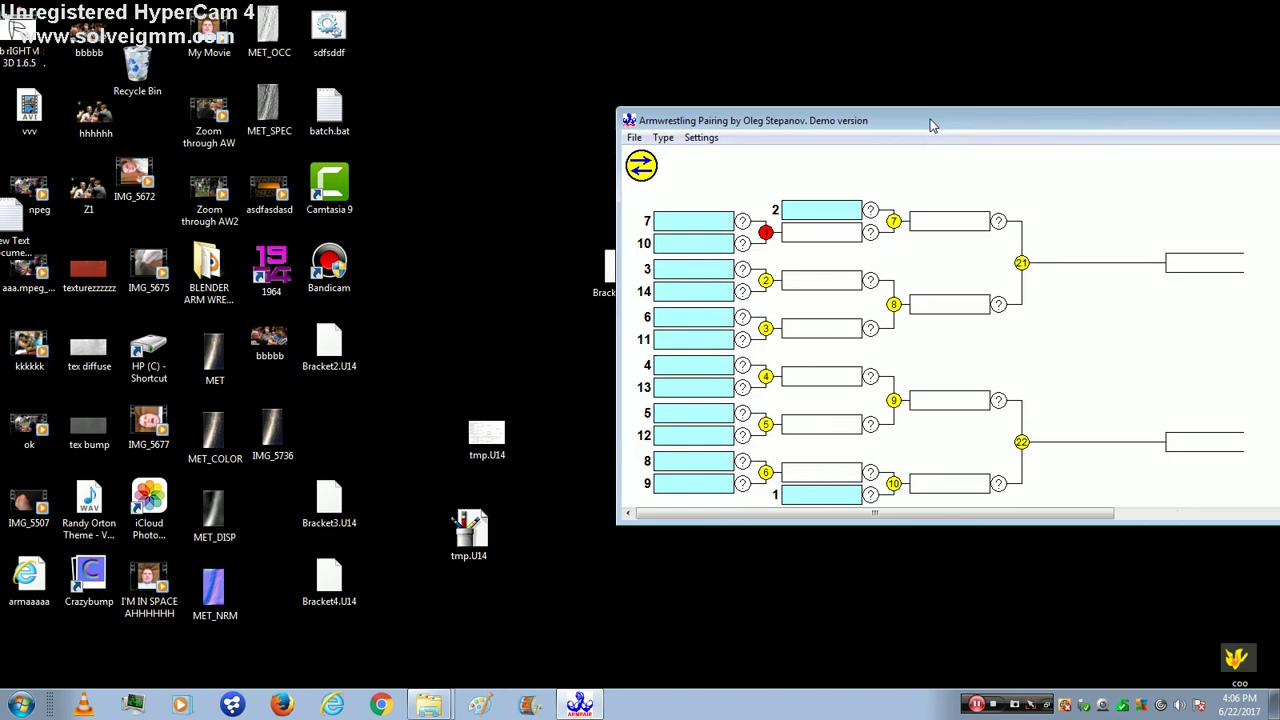
{"action": "left_click", "coordinate": [376, 149]}
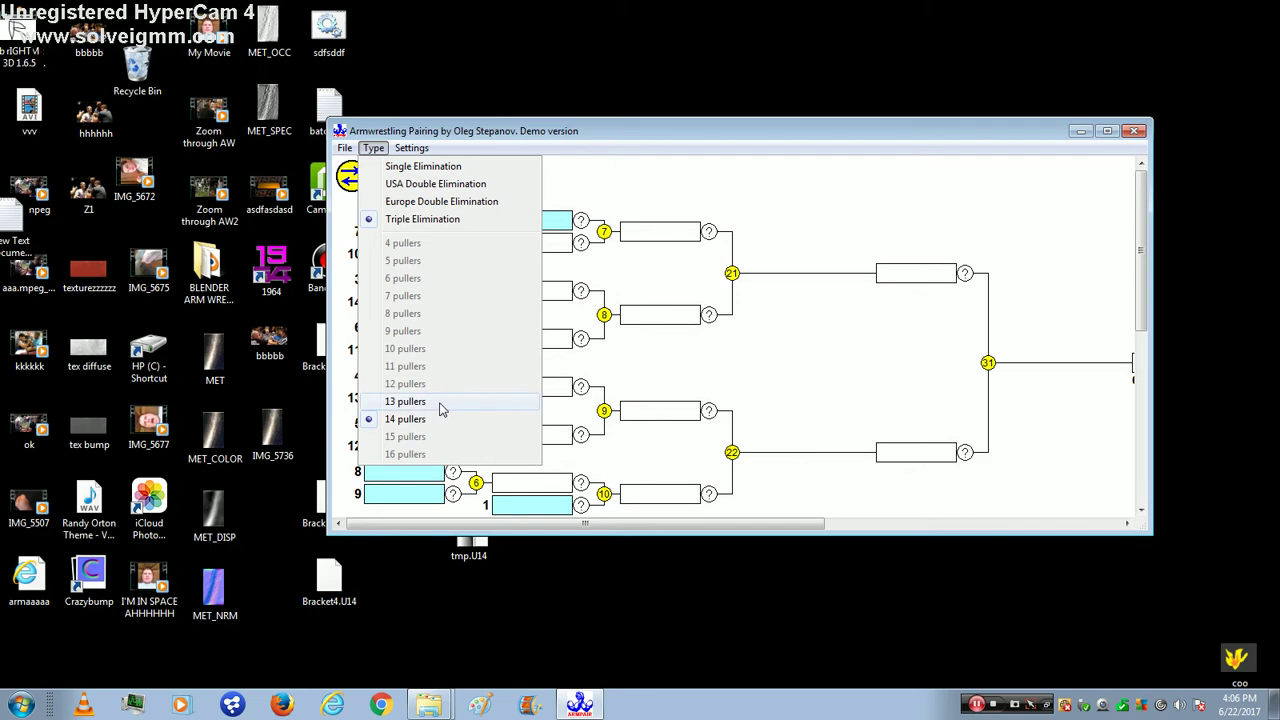
{"action": "left_click", "coordinate": [443, 401]}
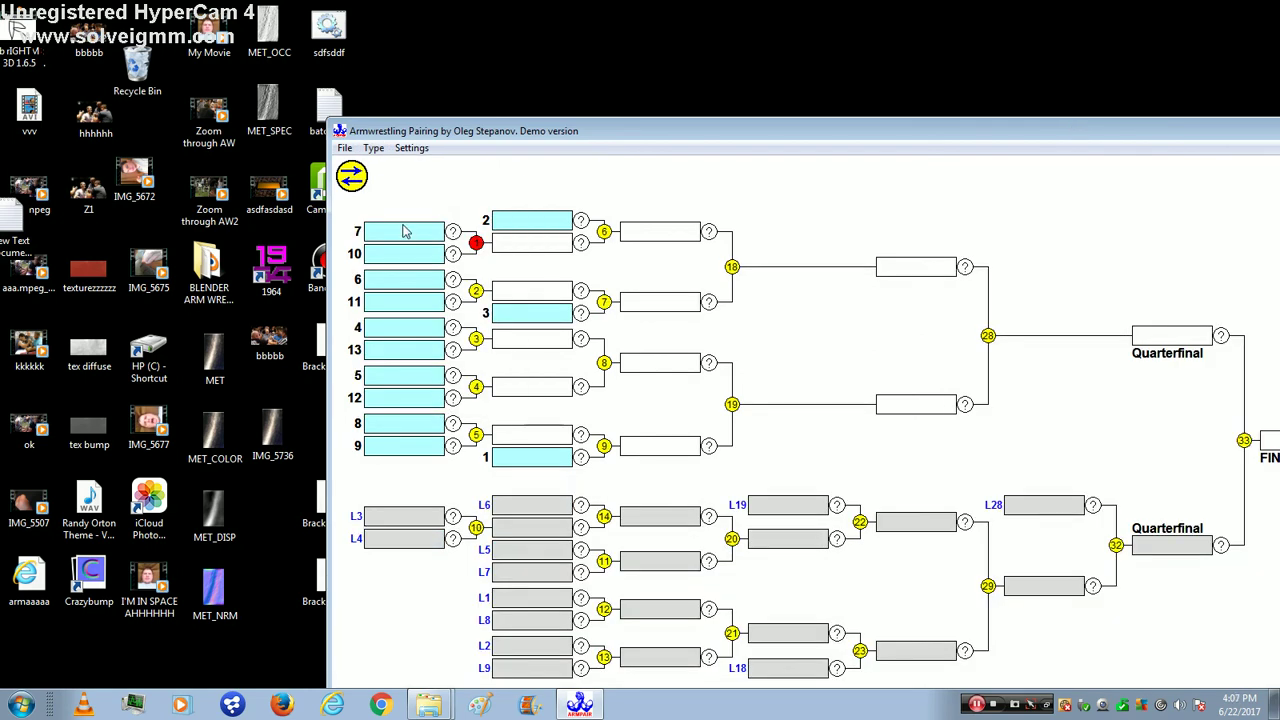
{"action": "left_click", "coordinate": [373, 148]}
{"action": "mouse_move", "coordinate": [531, 313]}
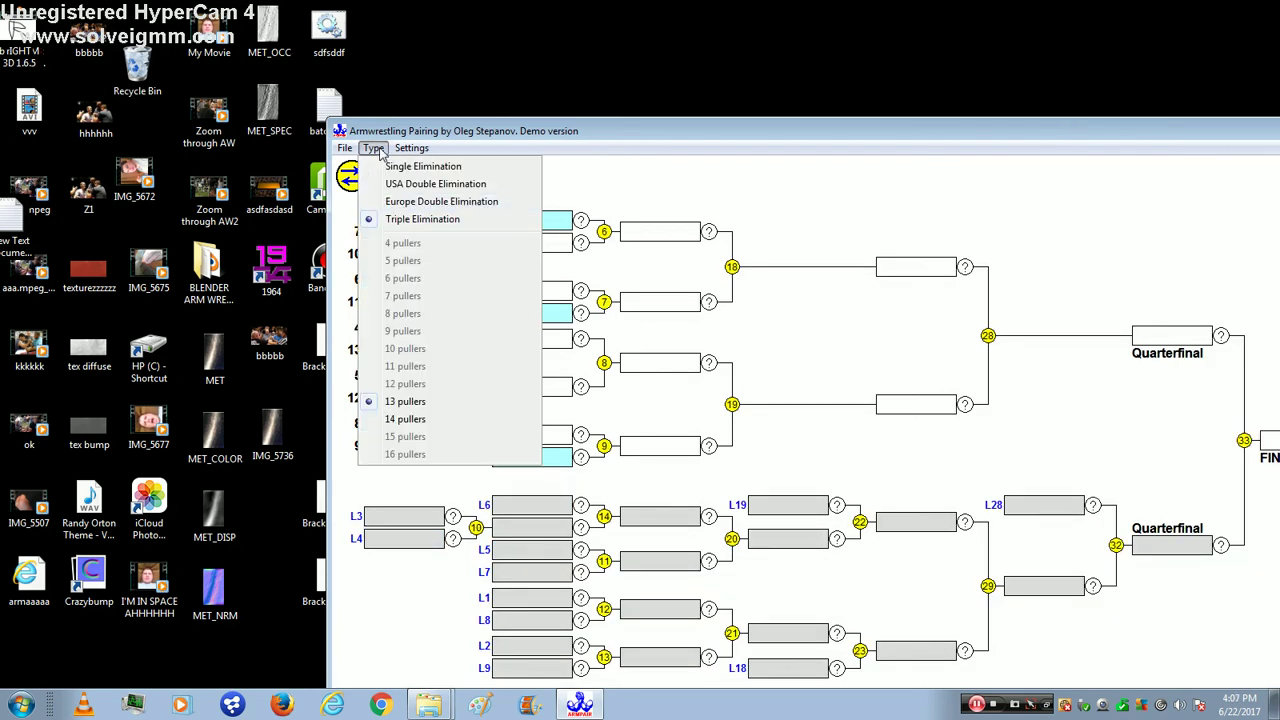
{"action": "left_click", "coordinate": [410, 218]}
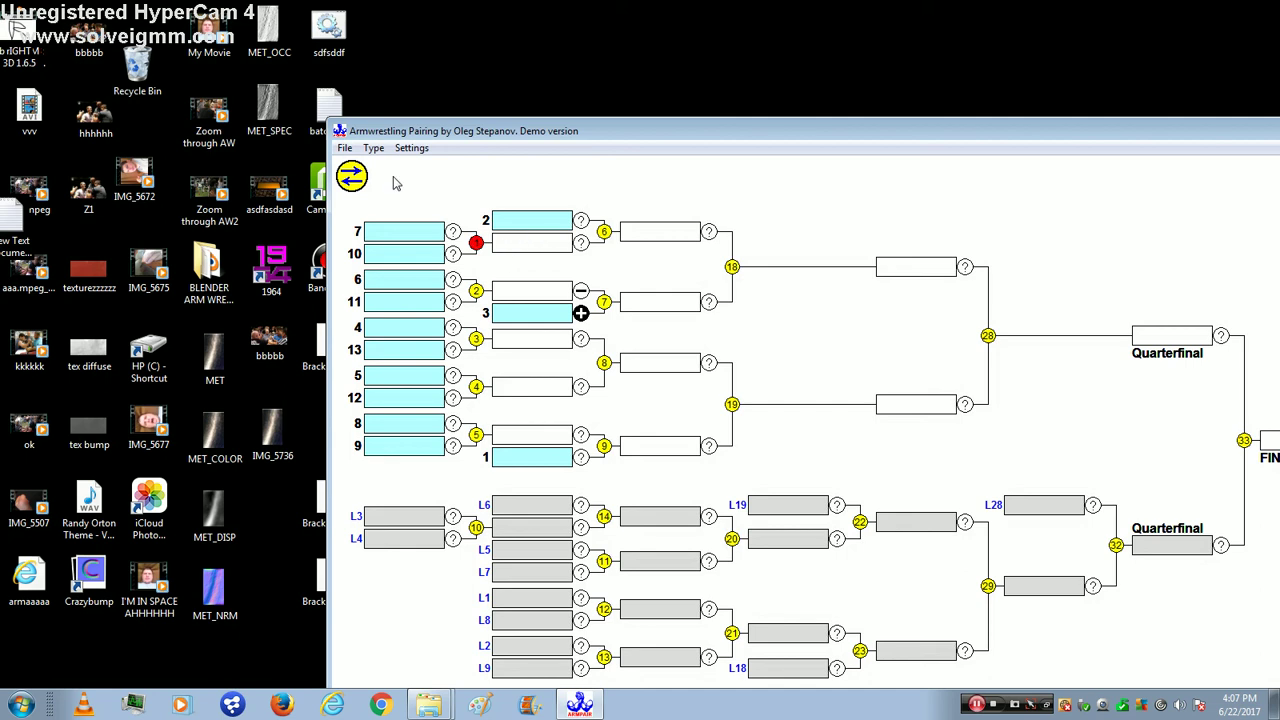
{"action": "left_click", "coordinate": [373, 148]}
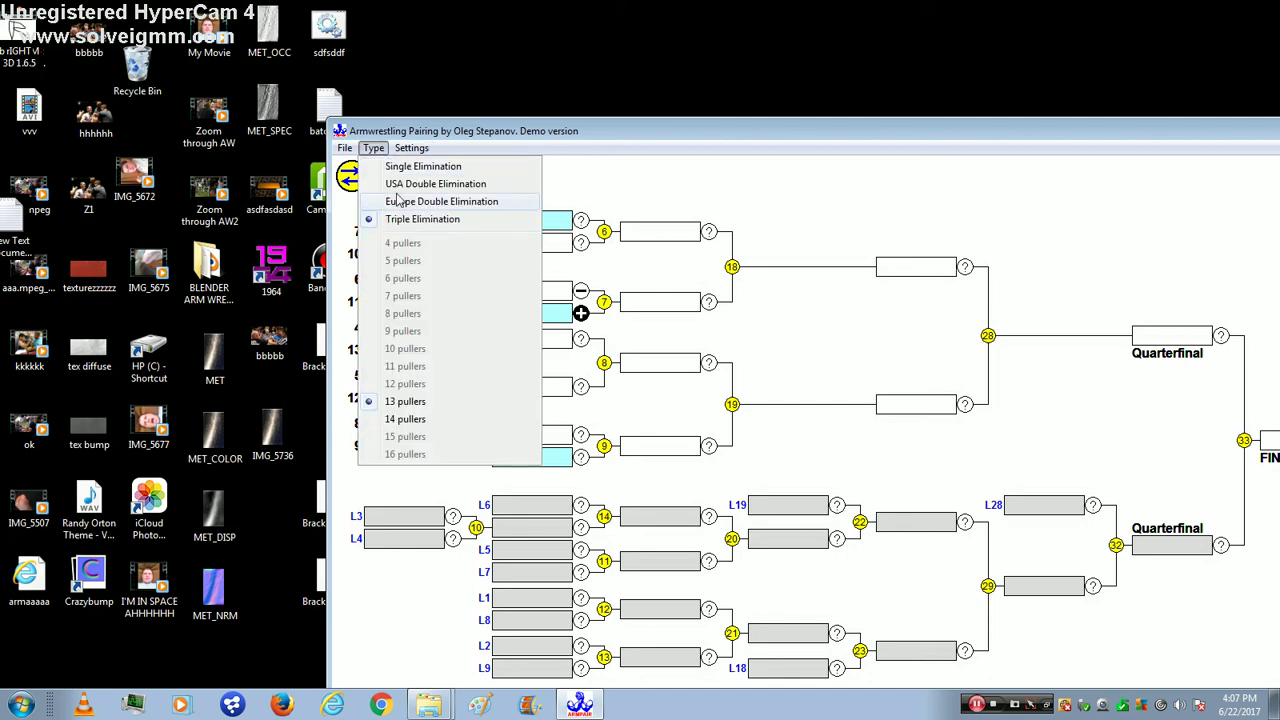
{"action": "left_click", "coordinate": [420, 420]}
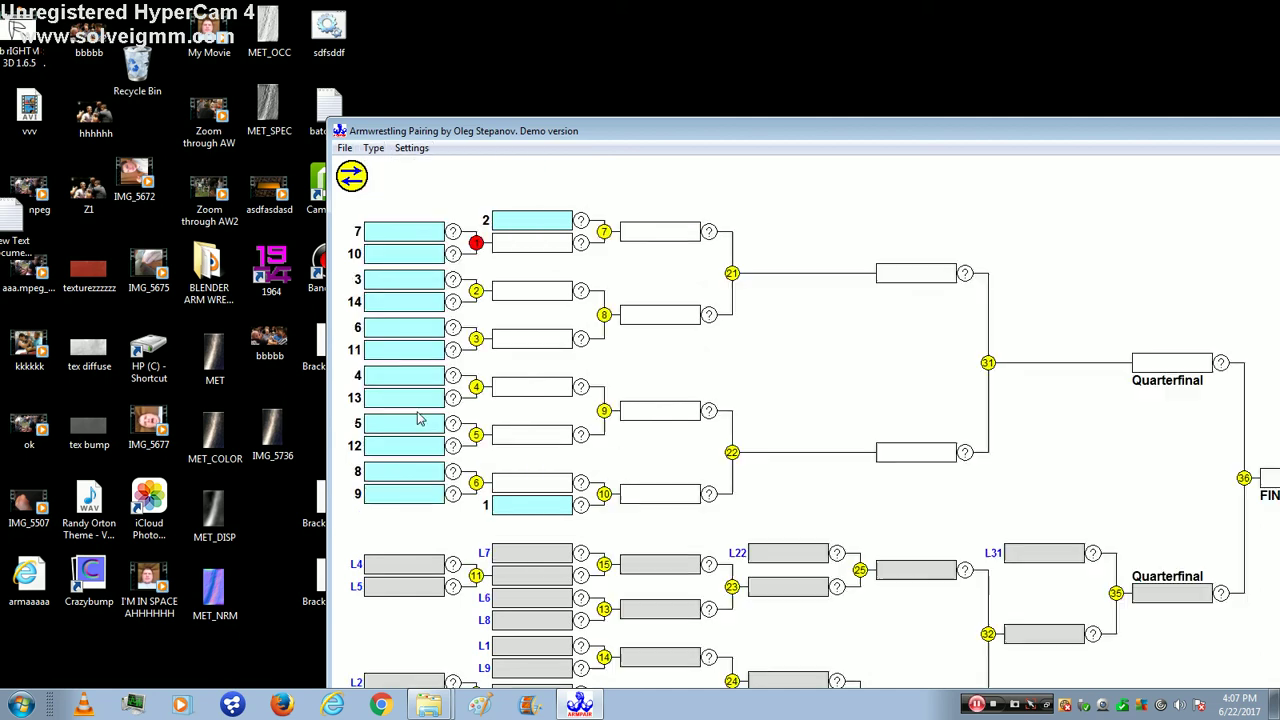
Bring up the file-open dialog and browse into the HP (C:) drive.
{"action": "left_click", "coordinate": [344, 148]}
{"action": "left_click", "coordinate": [370, 170]}
{"action": "left_click_drag", "start_coordinate": [796, 238], "coordinate": [800, 310]}
{"action": "left_click", "coordinate": [592, 276]}
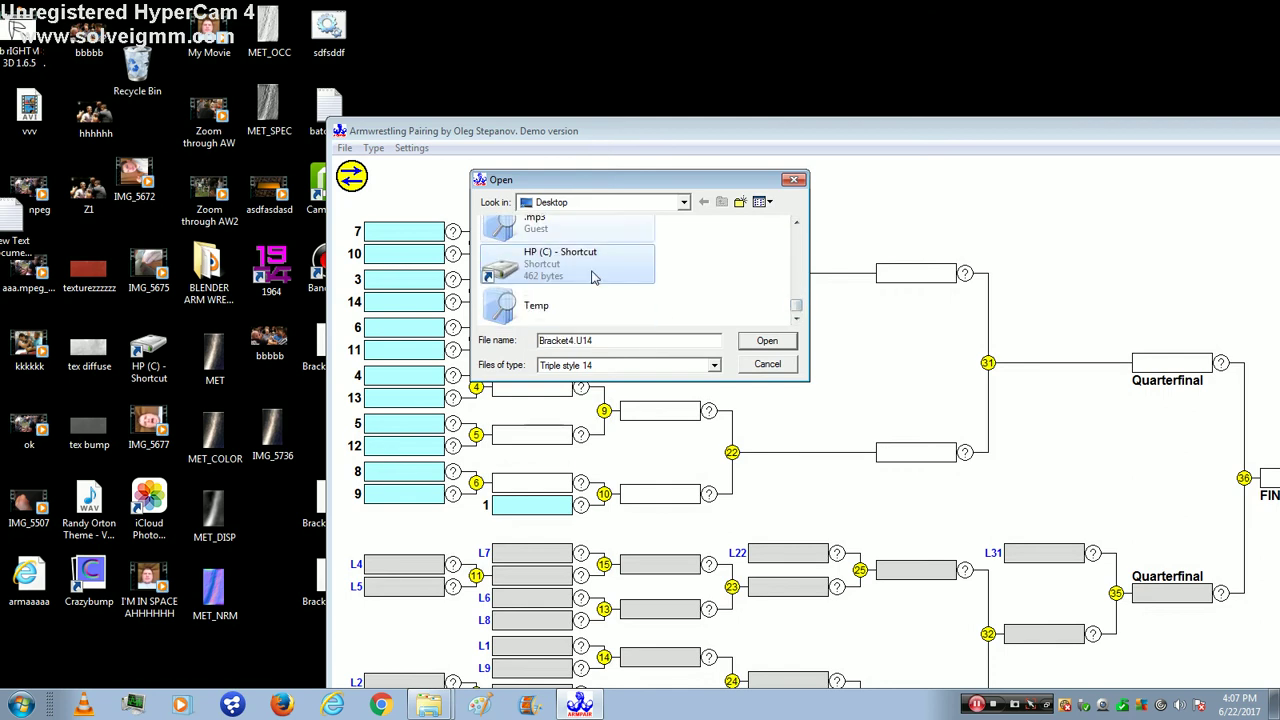
{"action": "left_click", "coordinate": [592, 276]}
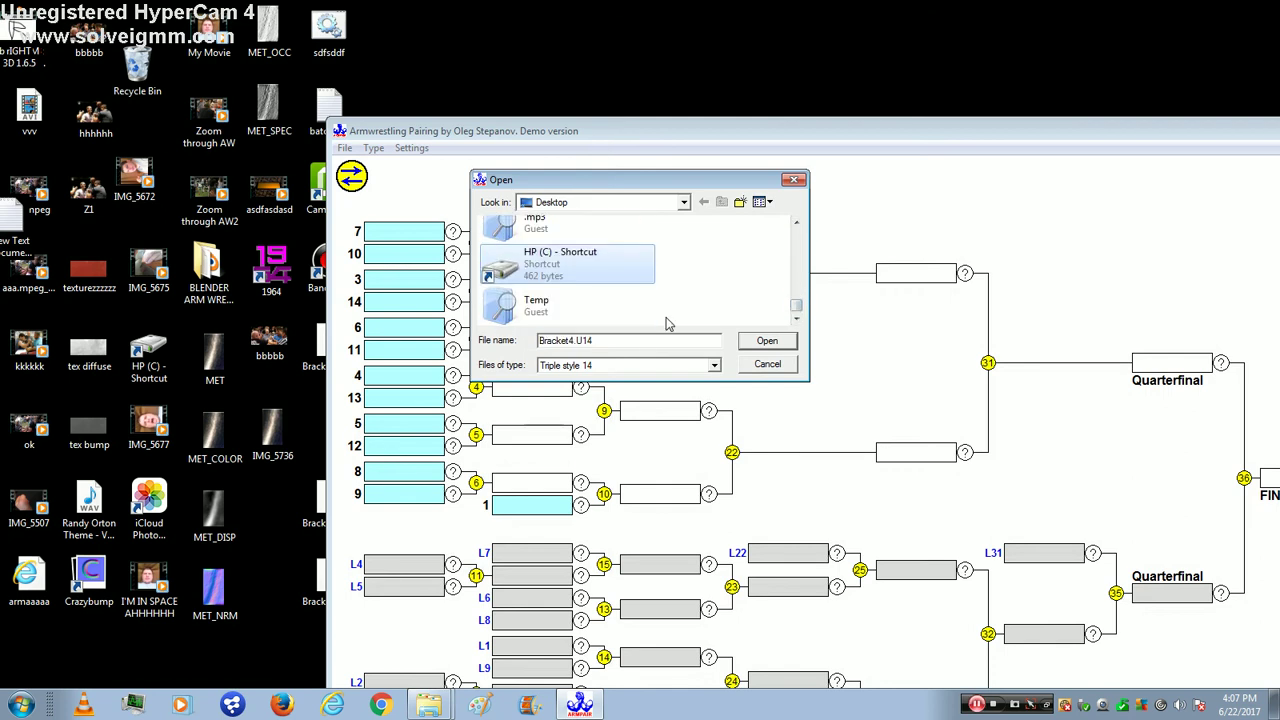
{"action": "left_click", "coordinate": [766, 341]}
{"action": "left_click", "coordinate": [766, 350]}
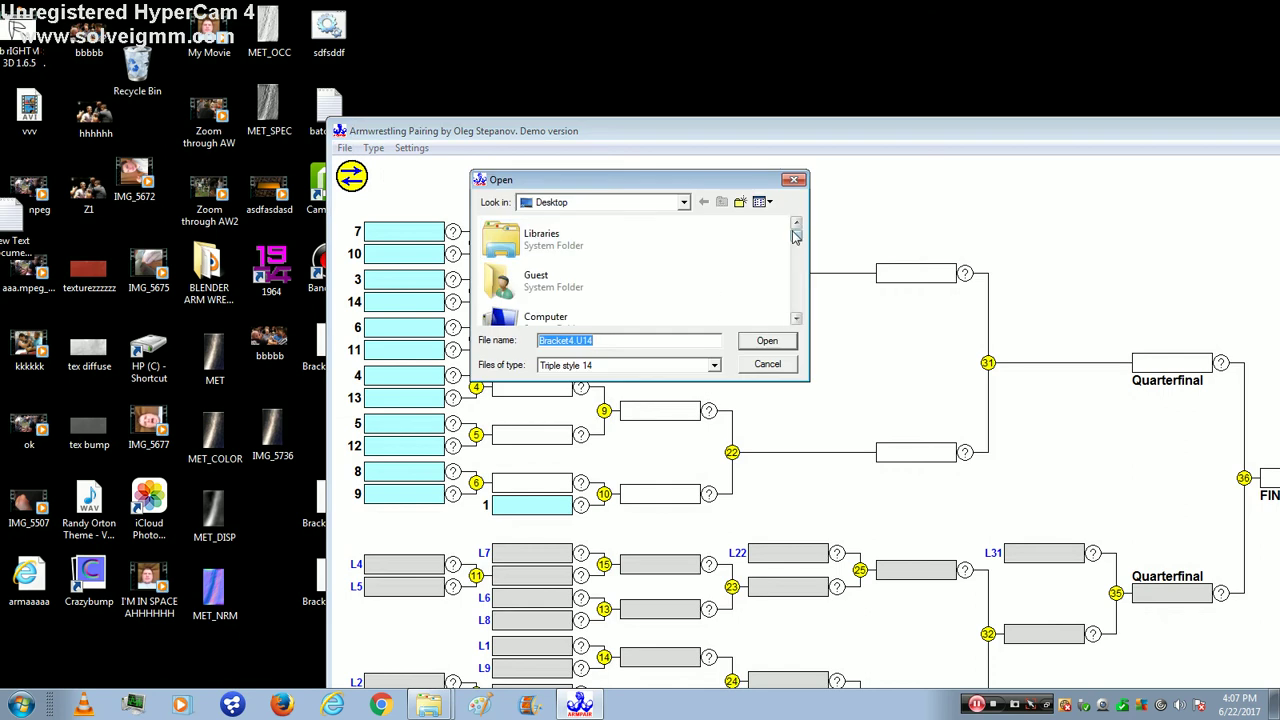
Scroll through the file list, then cancel the dialog without loading anything.
{"action": "left_click_drag", "start_coordinate": [796, 235], "coordinate": [795, 318]}
{"action": "scroll", "coordinate": [746, 300], "scroll_direction": "up", "scroll_amount": 2}
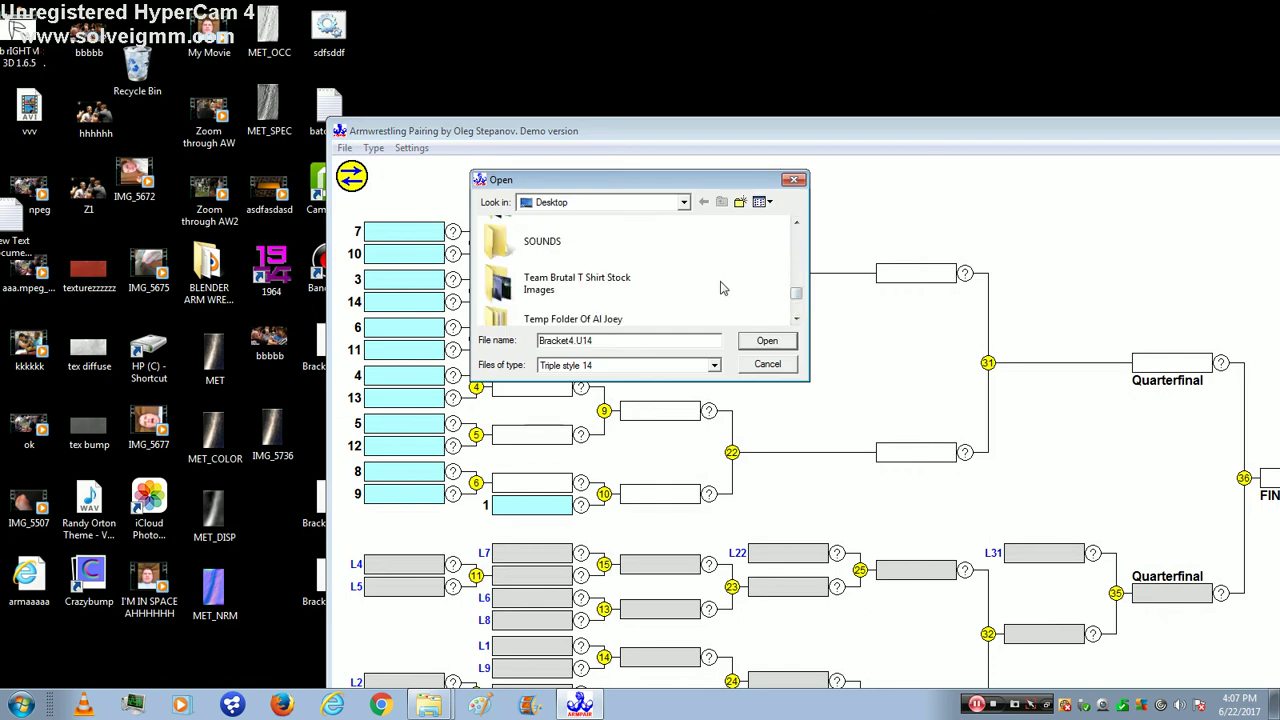
{"action": "scroll", "coordinate": [600, 268], "scroll_direction": "up", "scroll_amount": 3}
{"action": "scroll", "coordinate": [583, 275], "scroll_direction": "down", "scroll_amount": 5}
{"action": "scroll", "coordinate": [583, 275], "scroll_direction": "up", "scroll_amount": 3}
{"action": "scroll", "coordinate": [583, 275], "scroll_direction": "up", "scroll_amount": 3}
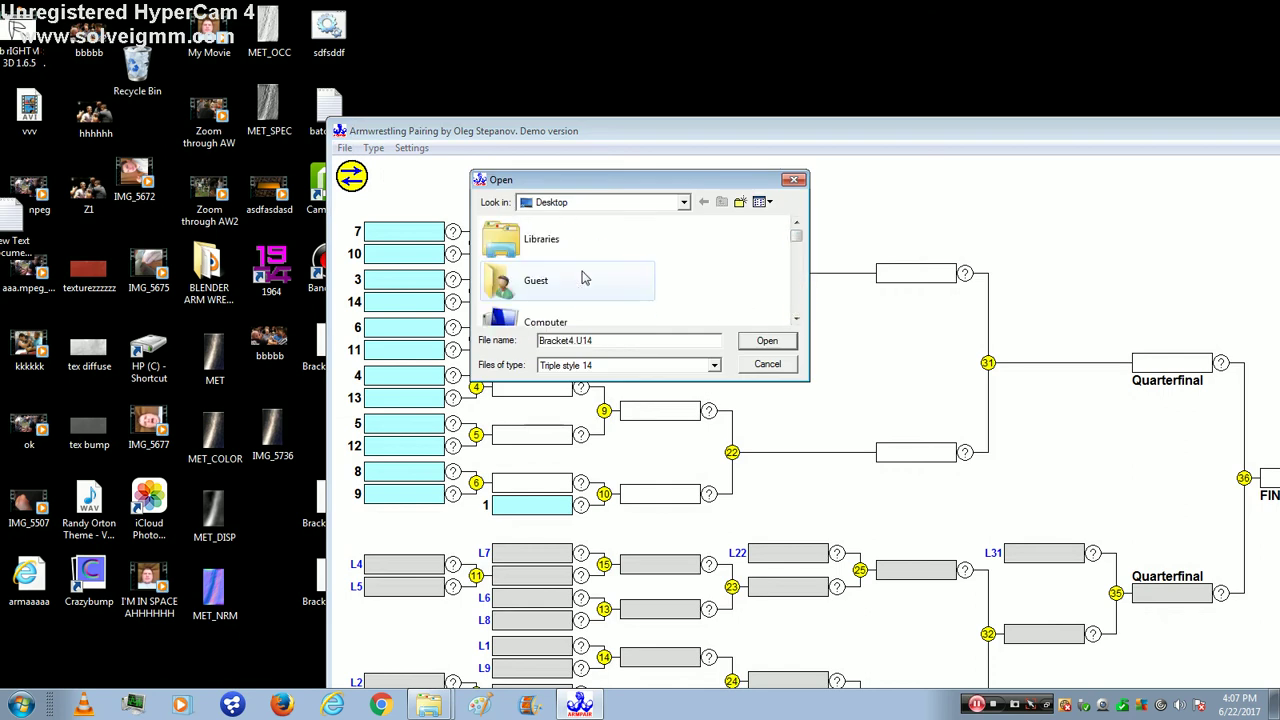
{"action": "scroll", "coordinate": [583, 275], "scroll_direction": "up", "scroll_amount": 3}
{"action": "scroll", "coordinate": [583, 275], "scroll_direction": "down", "scroll_amount": 4}
{"action": "scroll", "coordinate": [688, 362], "scroll_direction": "down", "scroll_amount": 2}
{"action": "scroll", "coordinate": [690, 350], "scroll_direction": "up", "scroll_amount": 1}
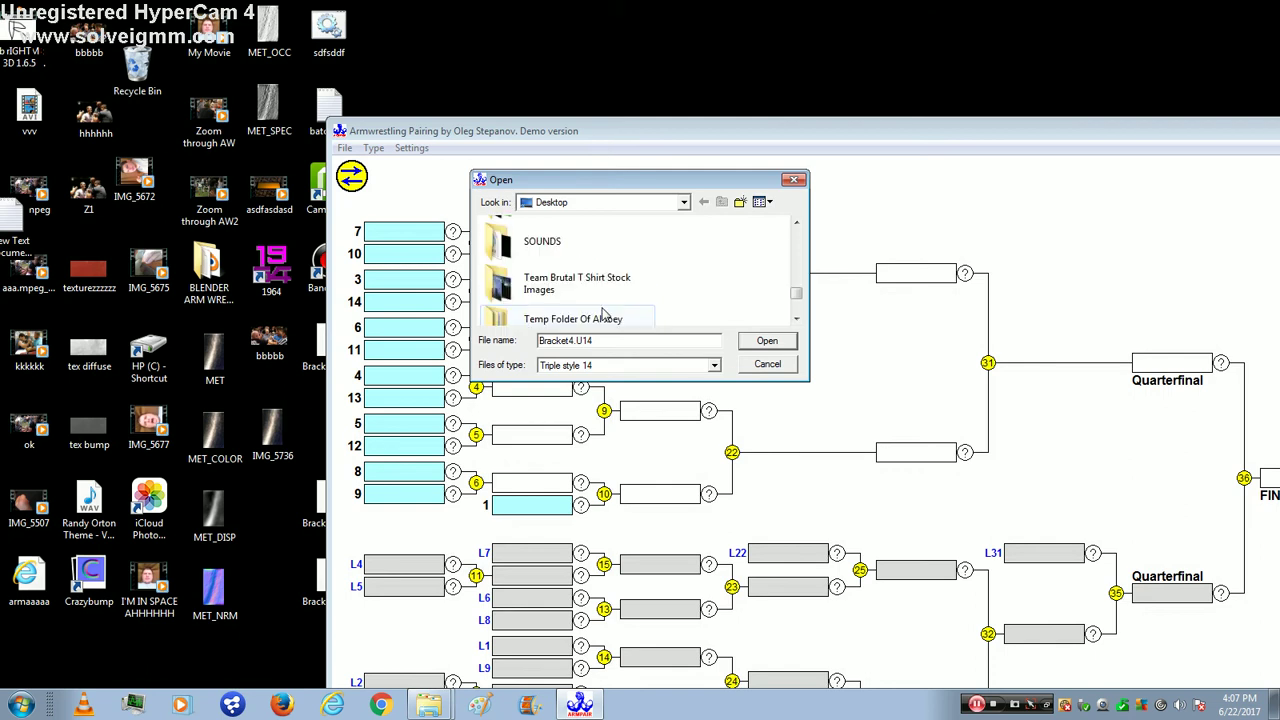
{"action": "scroll", "coordinate": [603, 313], "scroll_direction": "up", "scroll_amount": 1}
{"action": "scroll", "coordinate": [603, 313], "scroll_direction": "up", "scroll_amount": 3}
{"action": "scroll", "coordinate": [603, 313], "scroll_direction": "up", "scroll_amount": 3}
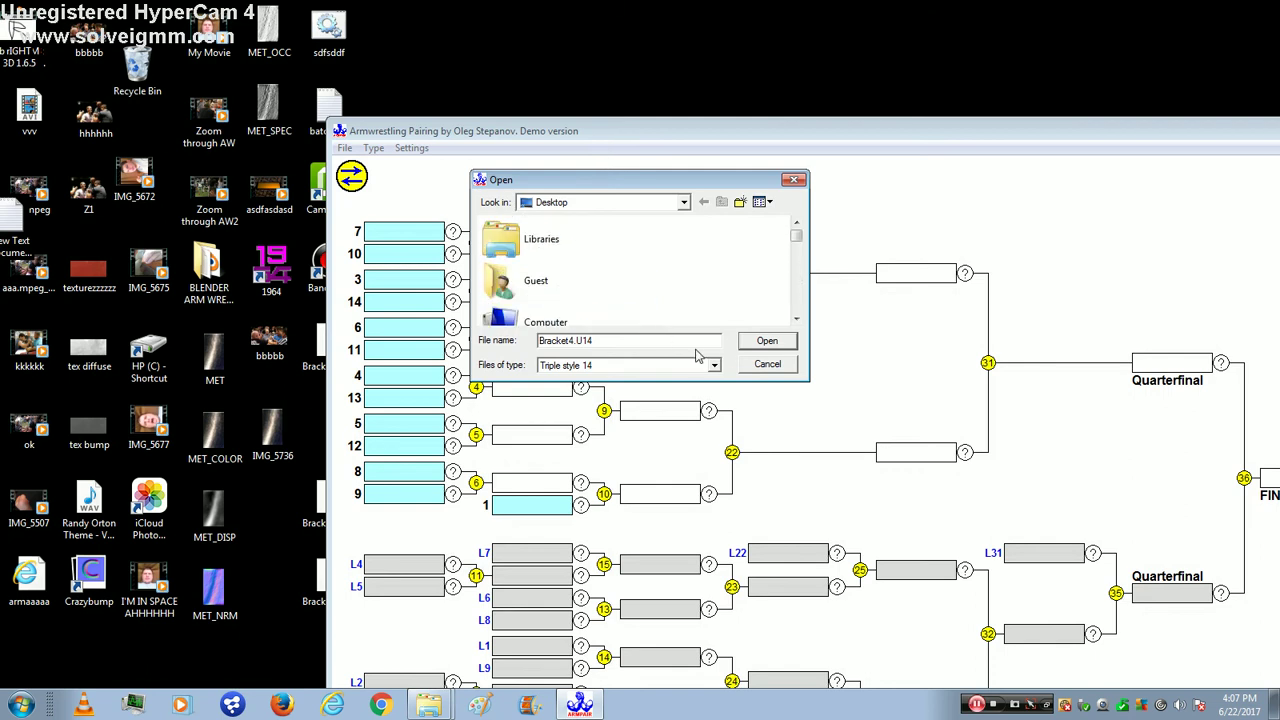
{"action": "left_click", "coordinate": [748, 366]}
Switch the bracket to Single Elimination and load the Bracket4.U14 file.
{"action": "left_click", "coordinate": [373, 147]}
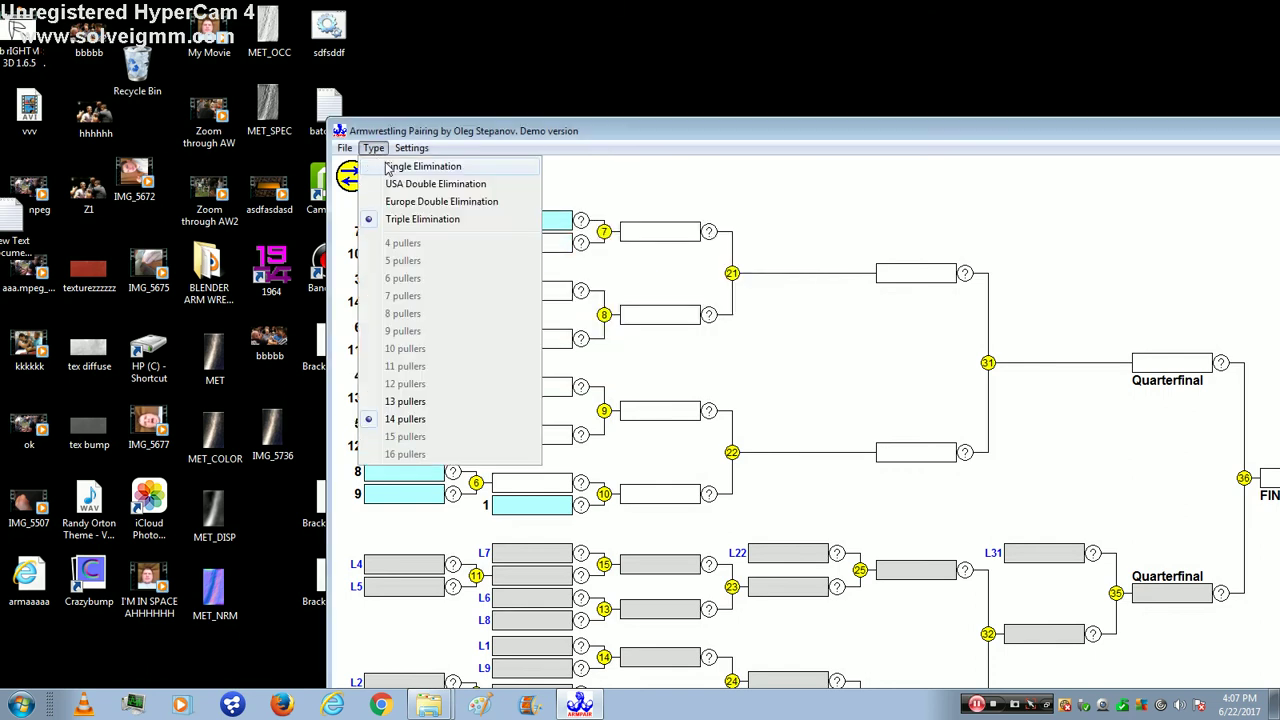
{"action": "left_click", "coordinate": [385, 165]}
{"action": "left_click", "coordinate": [344, 148]}
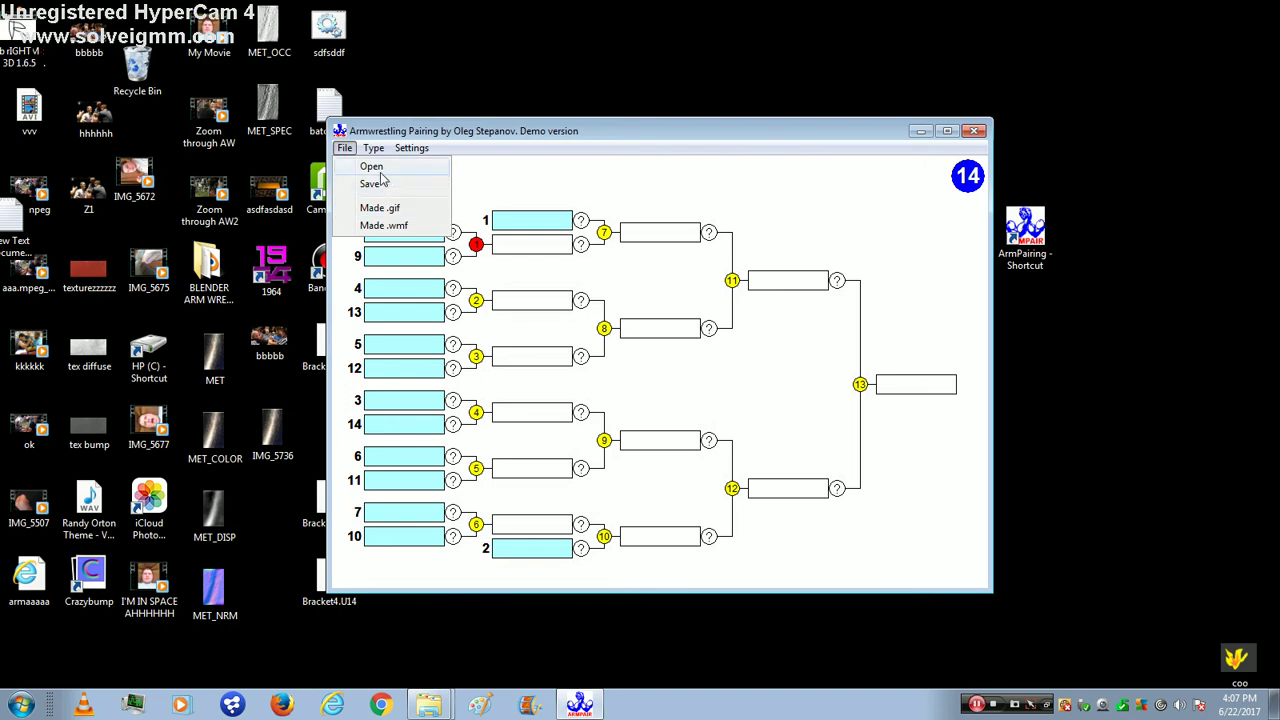
{"action": "left_click", "coordinate": [370, 167]}
{"action": "left_click", "coordinate": [797, 312]}
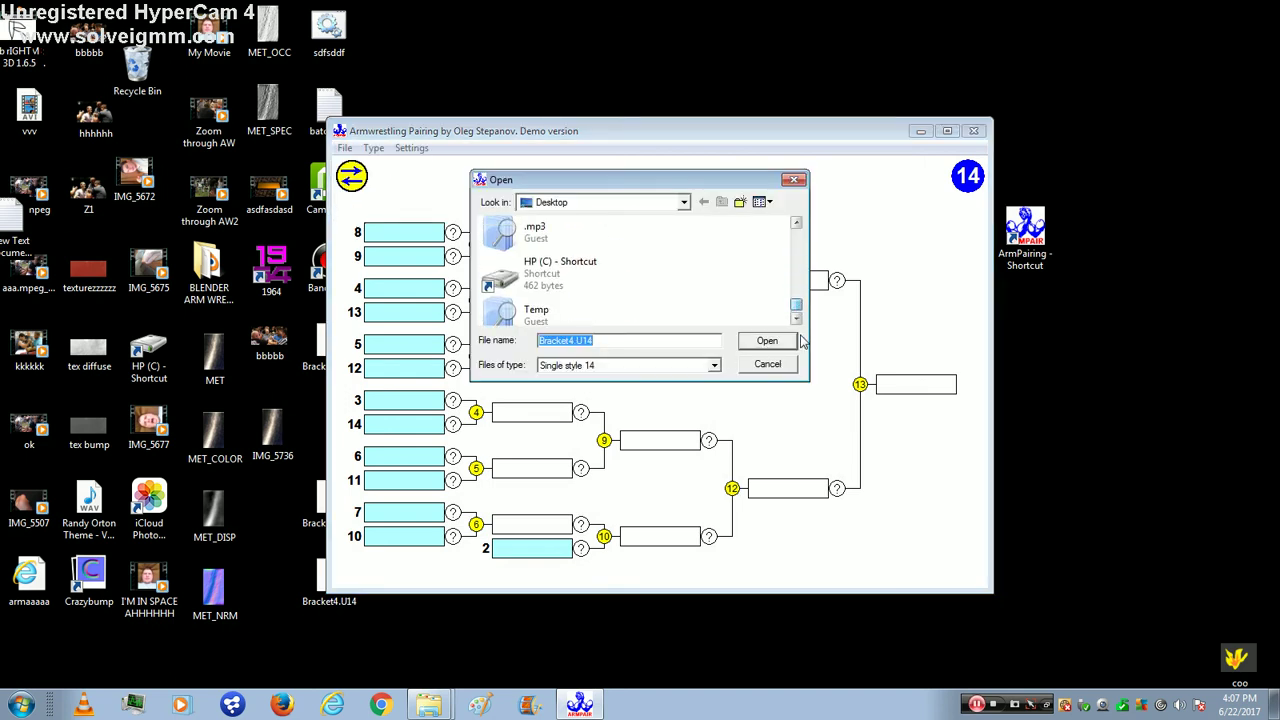
{"action": "left_click", "coordinate": [748, 342]}
Change the bracket type to USA Double Elimination and move the window up and right.
{"action": "left_click", "coordinate": [373, 147]}
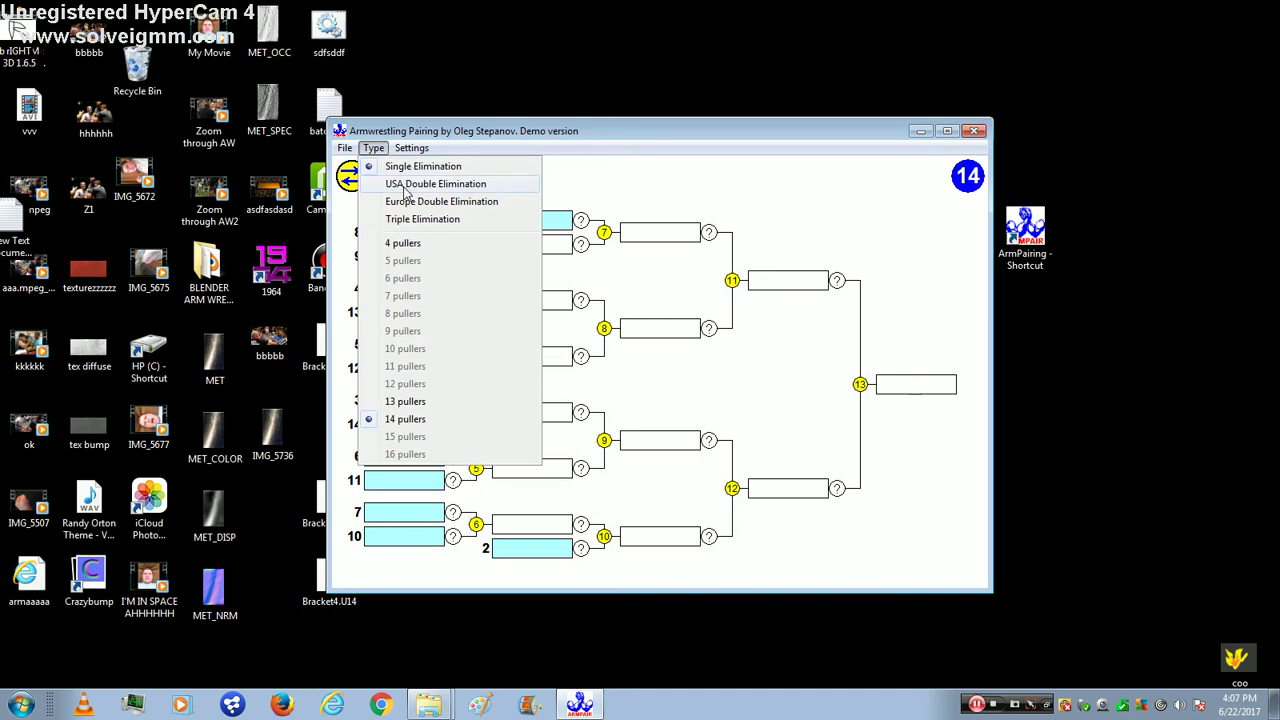
{"action": "left_click", "coordinate": [406, 184]}
{"action": "left_click", "coordinate": [344, 147]}
{"action": "left_click", "coordinate": [643, 243]}
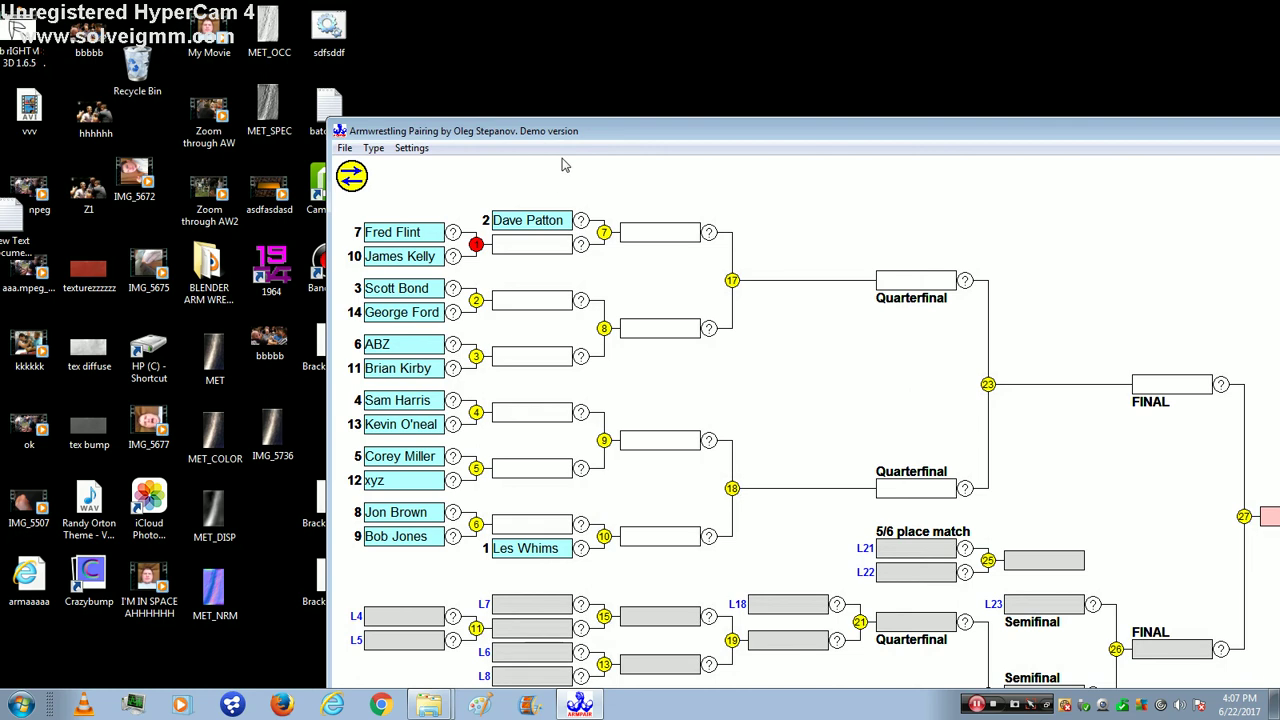
{"action": "left_click_drag", "start_coordinate": [564, 131], "coordinate": [654, 32]}
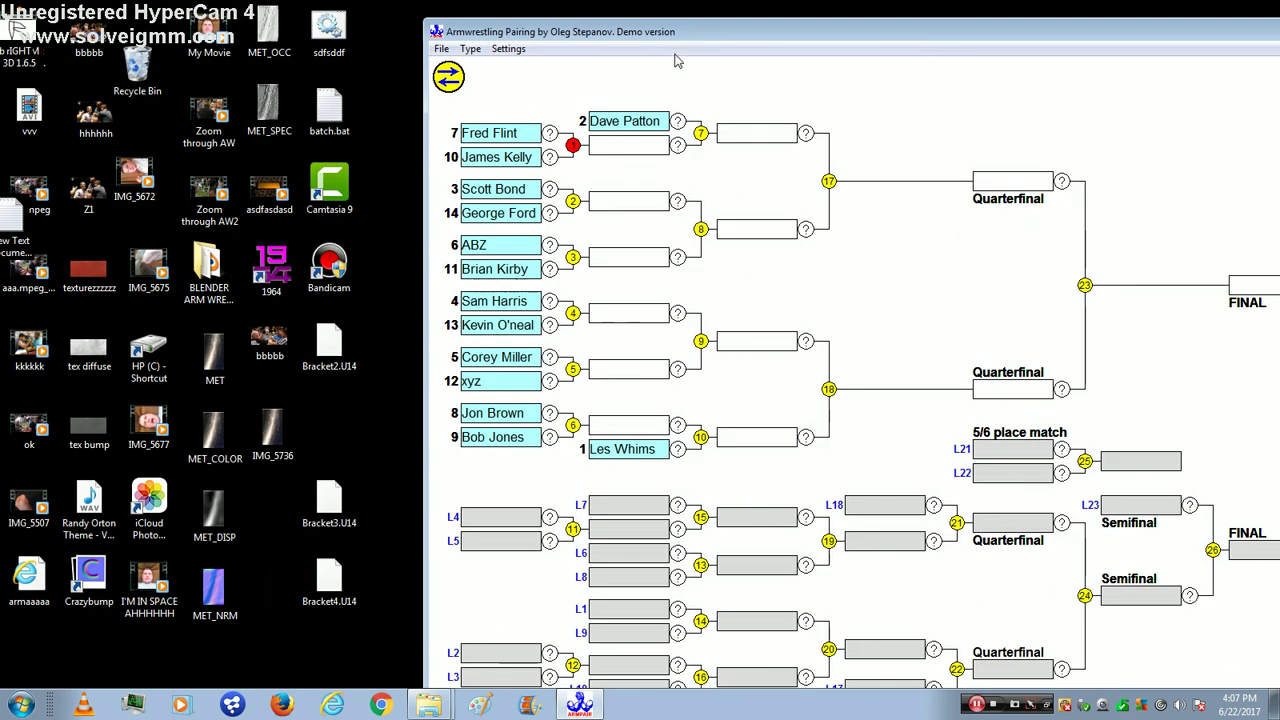
{"action": "left_click", "coordinate": [473, 51]}
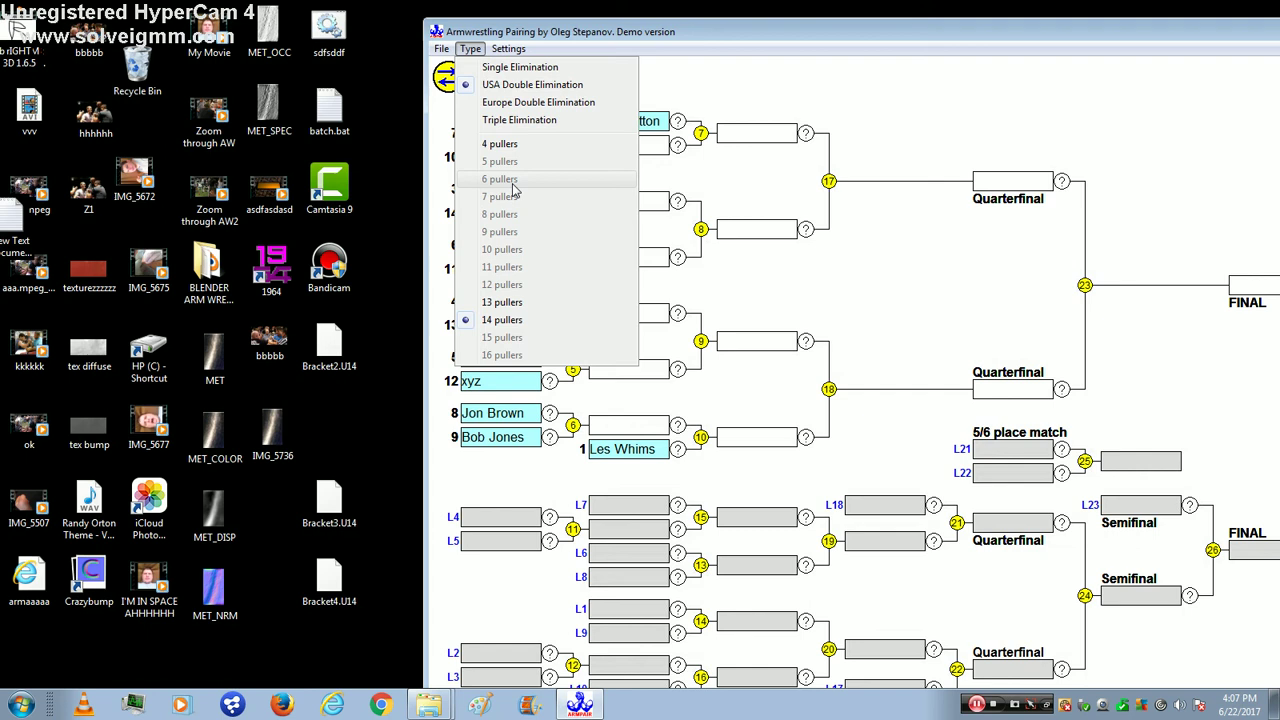
{"action": "left_click", "coordinate": [497, 145]}
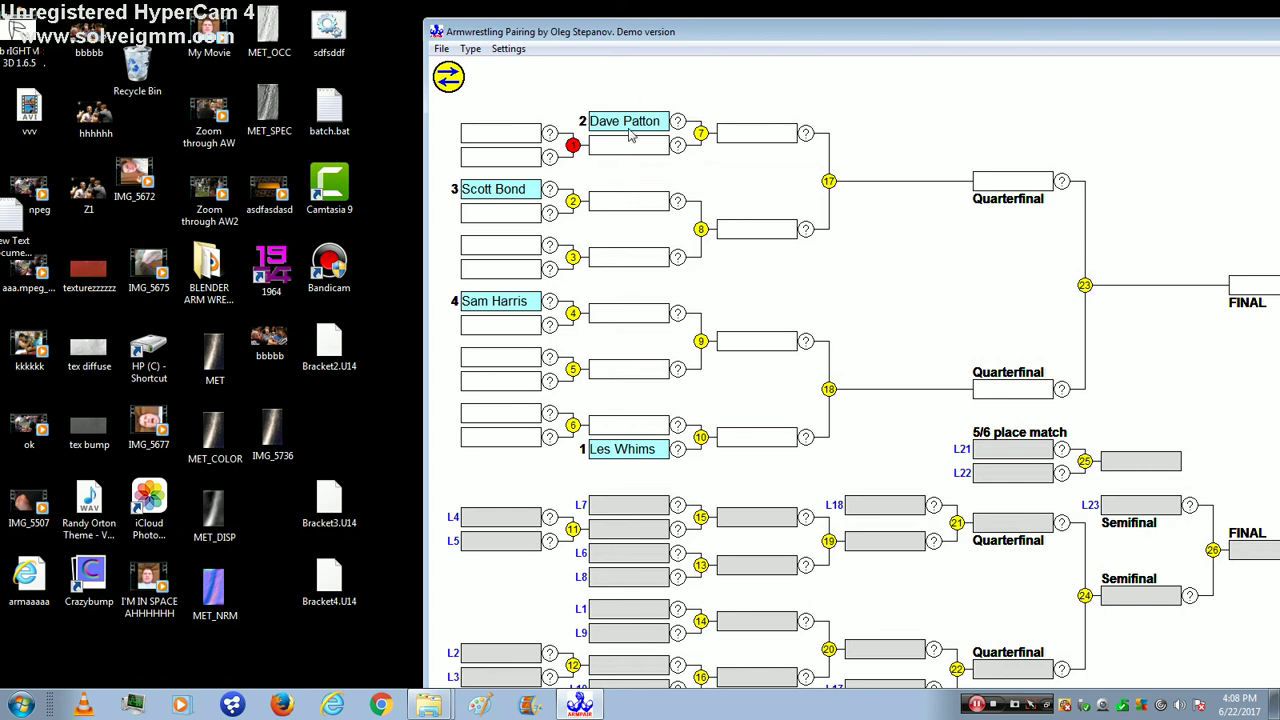
{"action": "left_click", "coordinate": [491, 195]}
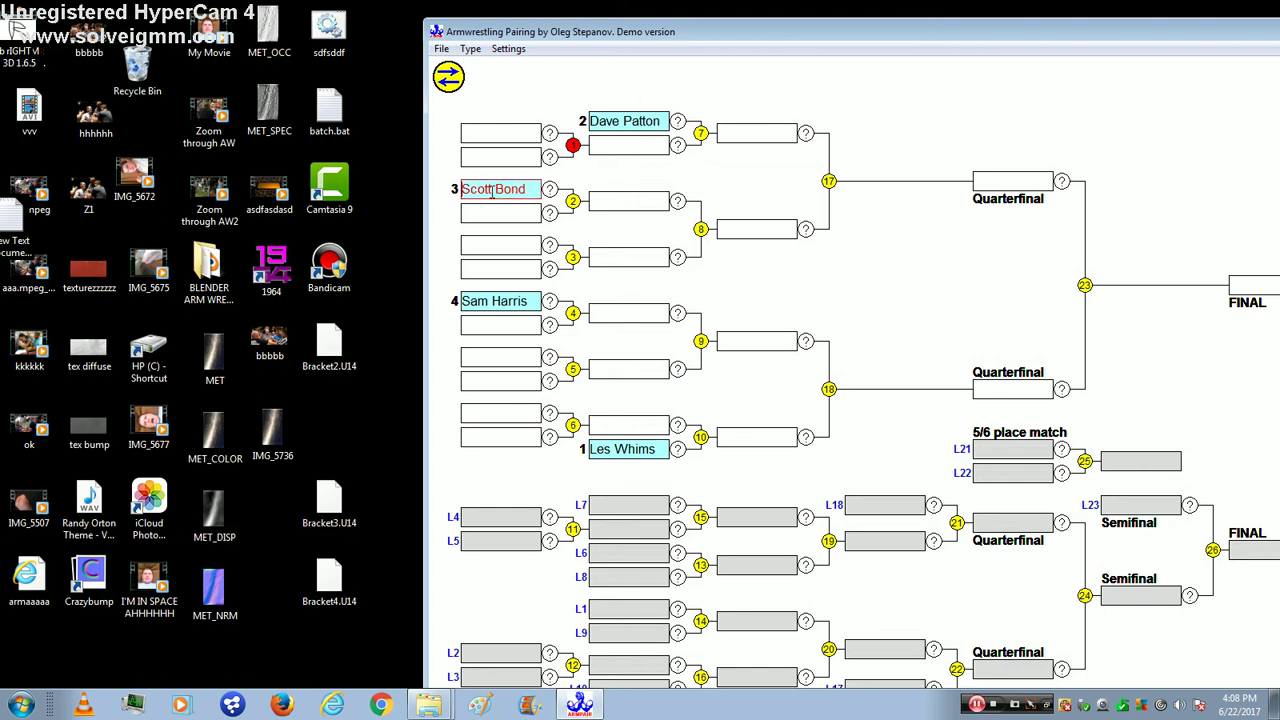
{"action": "left_click", "coordinate": [622, 140]}
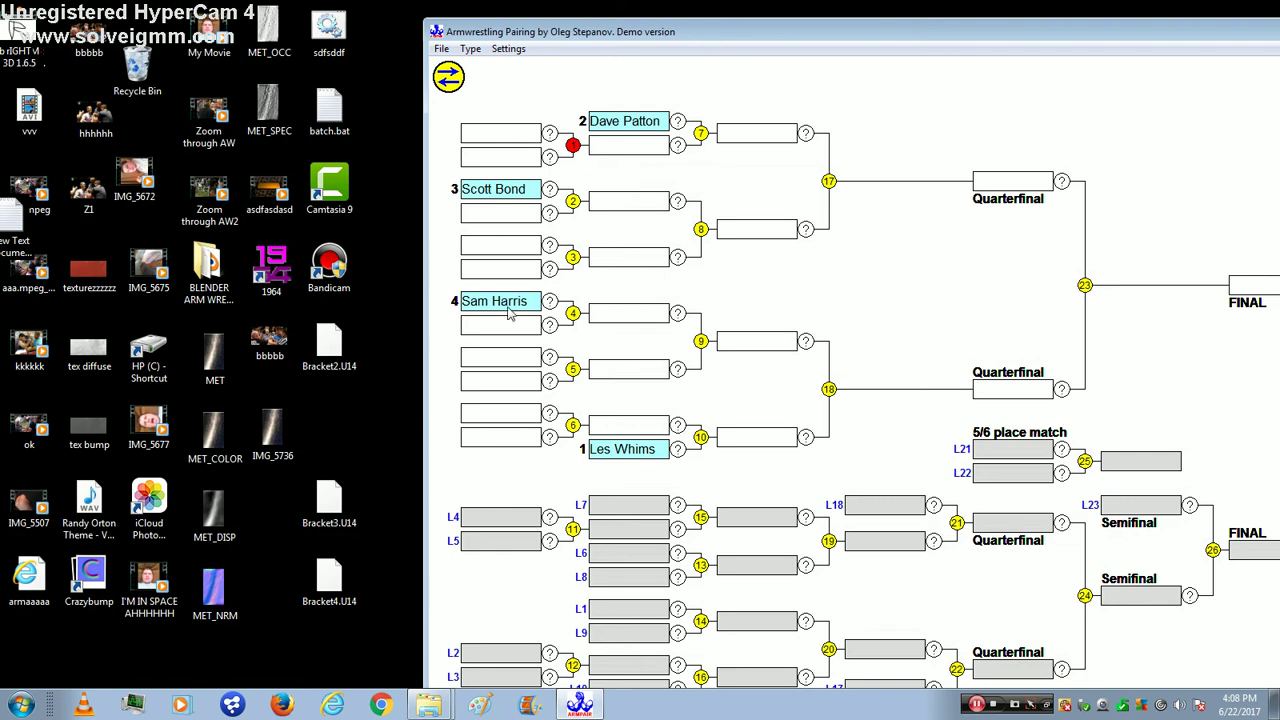
{"action": "left_click", "coordinate": [549, 197]}
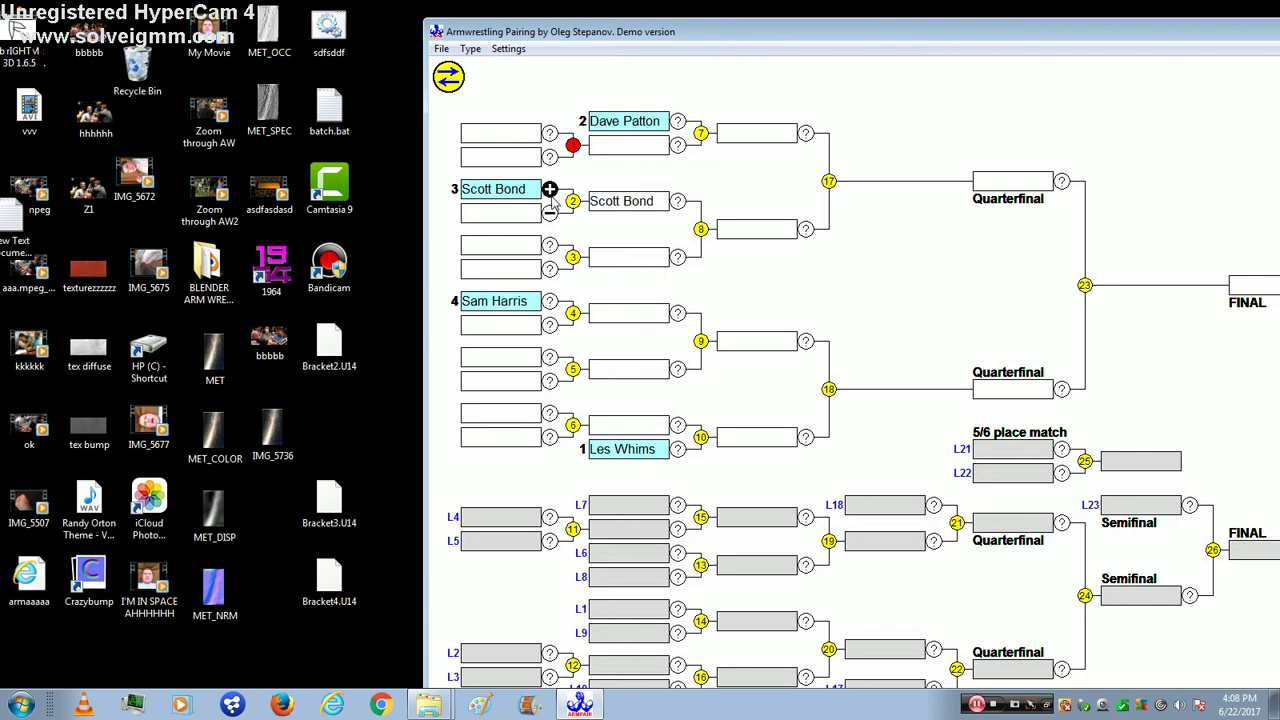
{"action": "left_click", "coordinate": [550, 303]}
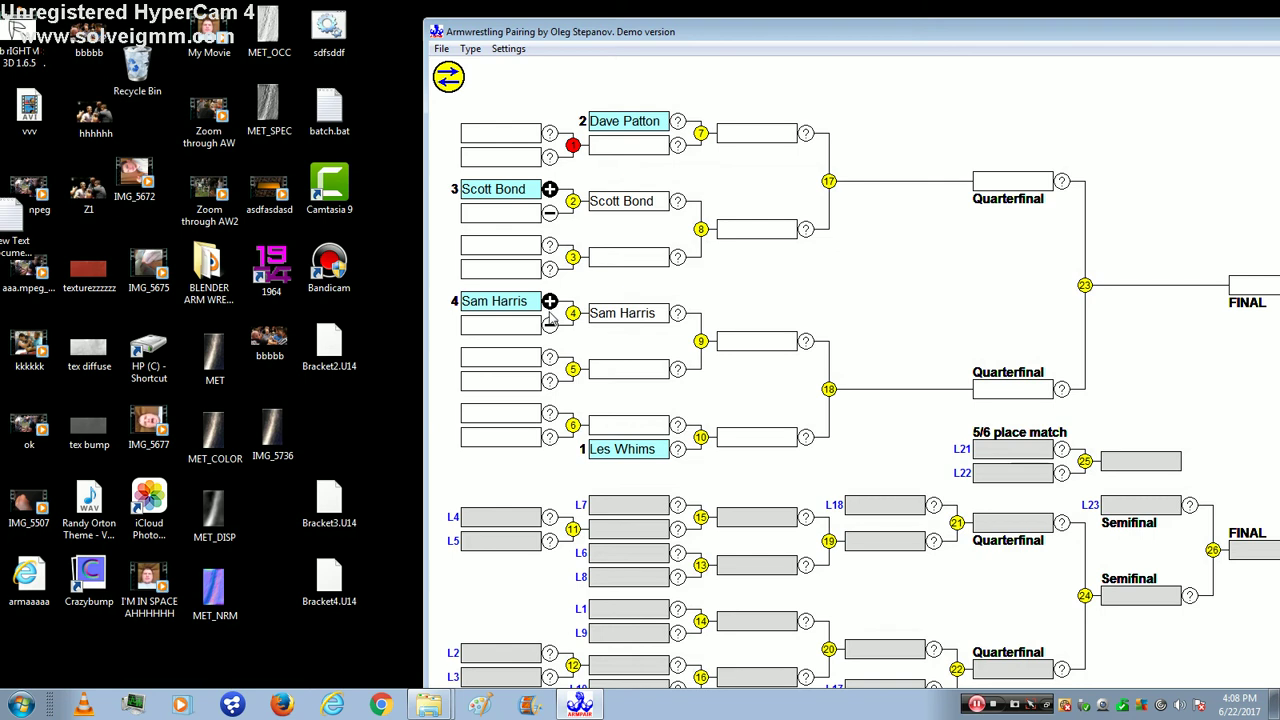
{"action": "left_click", "coordinate": [550, 325]}
{"action": "left_click", "coordinate": [549, 303]}
{"action": "left_click", "coordinate": [677, 257]}
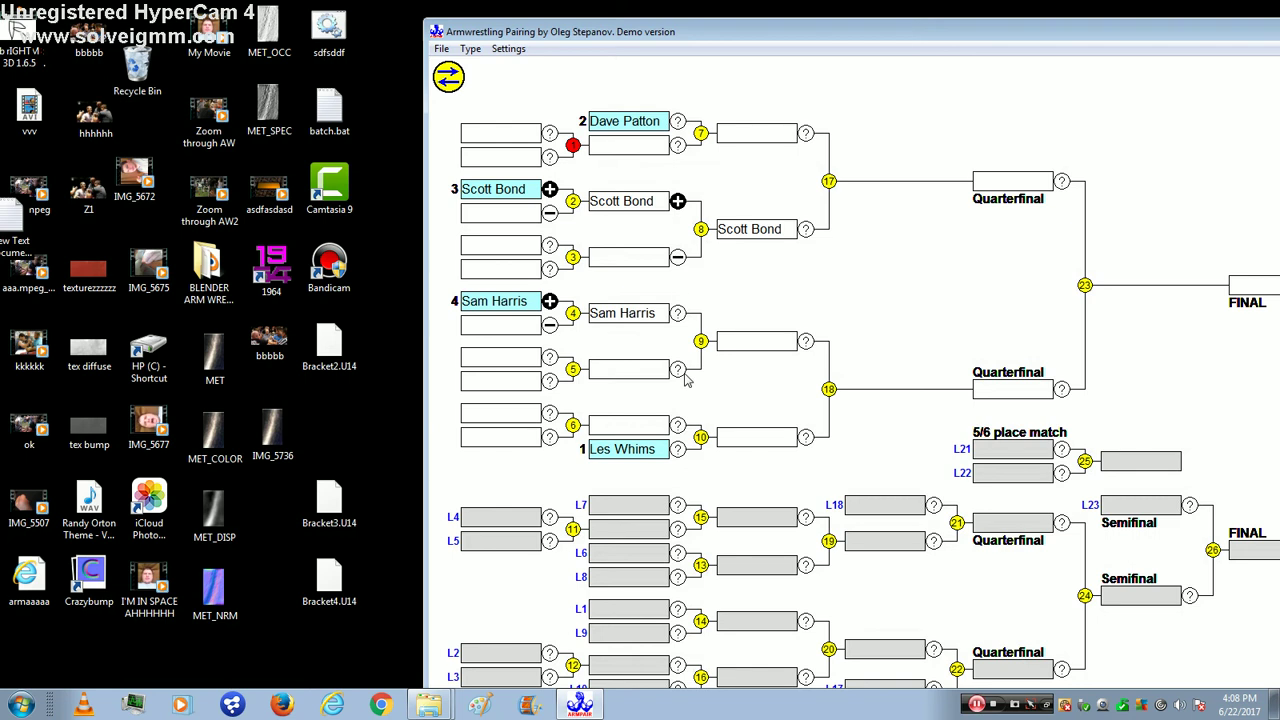
{"action": "left_click", "coordinate": [470, 49]}
Move the bracket window left and switch to the Europe double-elimination format.
{"action": "left_click", "coordinate": [726, 150]}
{"action": "left_click_drag", "start_coordinate": [711, 37], "coordinate": [554, 41]}
{"action": "left_click", "coordinate": [313, 52]}
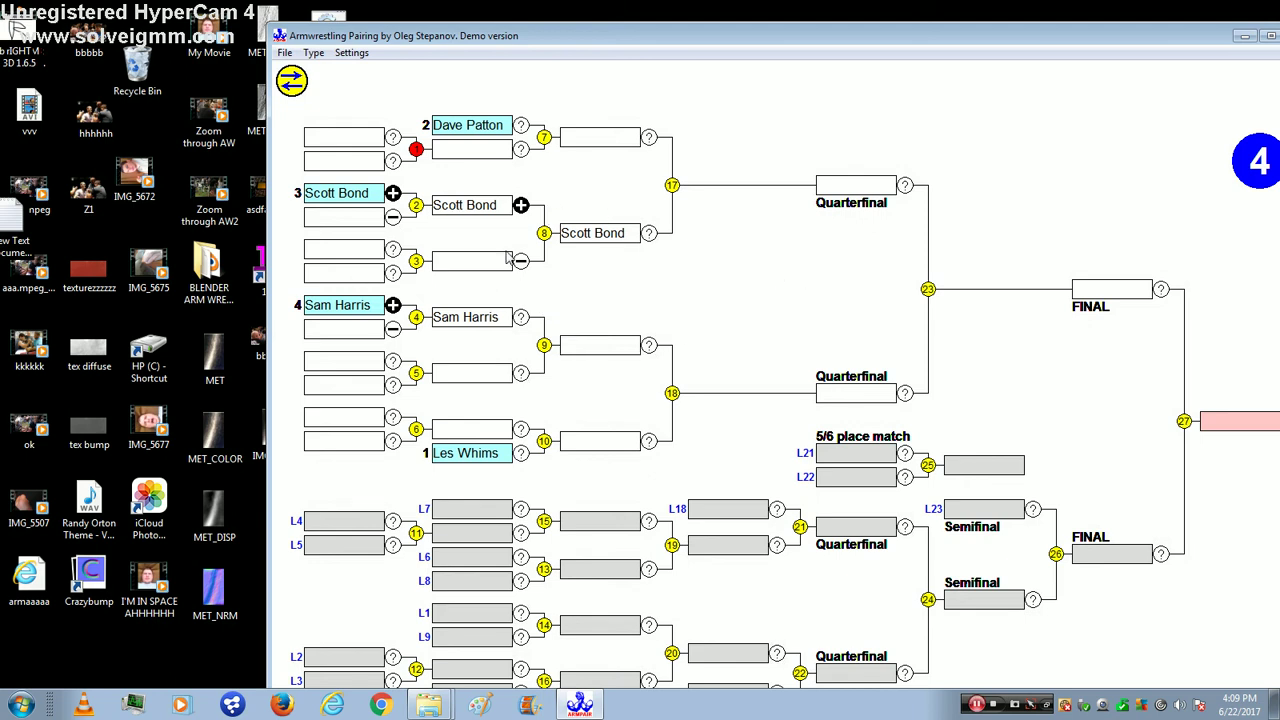
{"action": "left_click", "coordinate": [313, 52]}
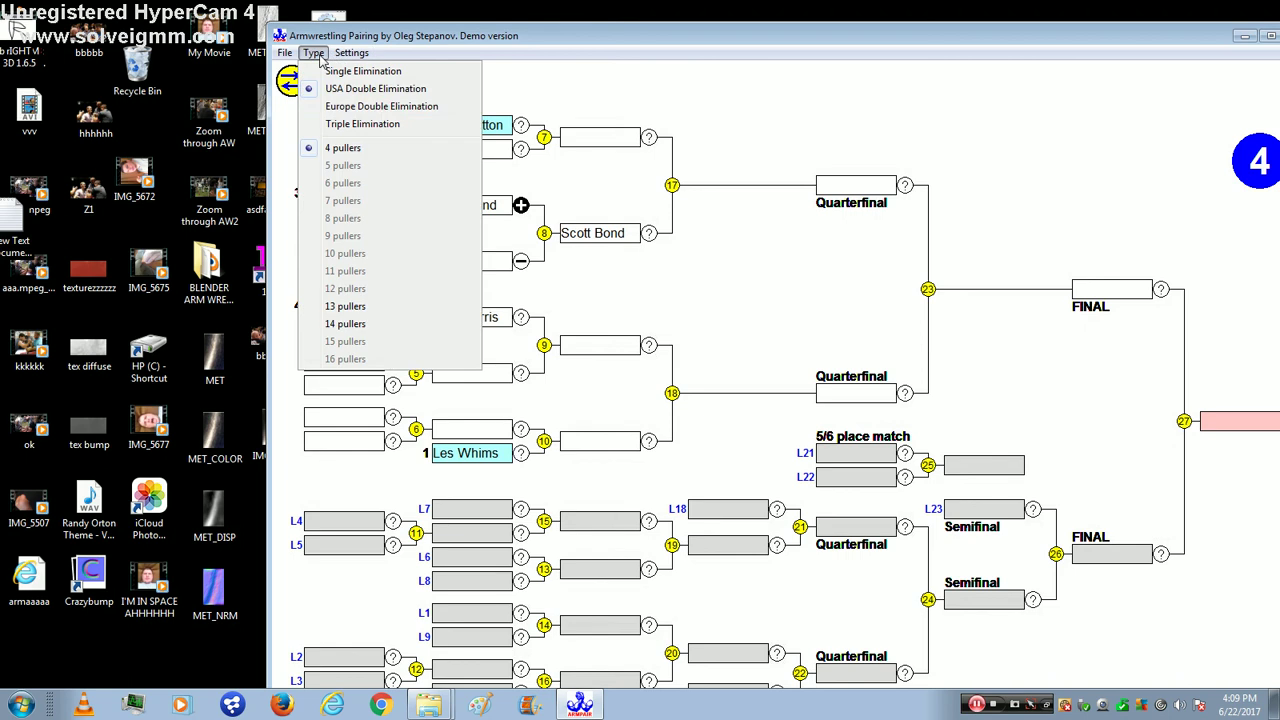
{"action": "left_click", "coordinate": [350, 107]}
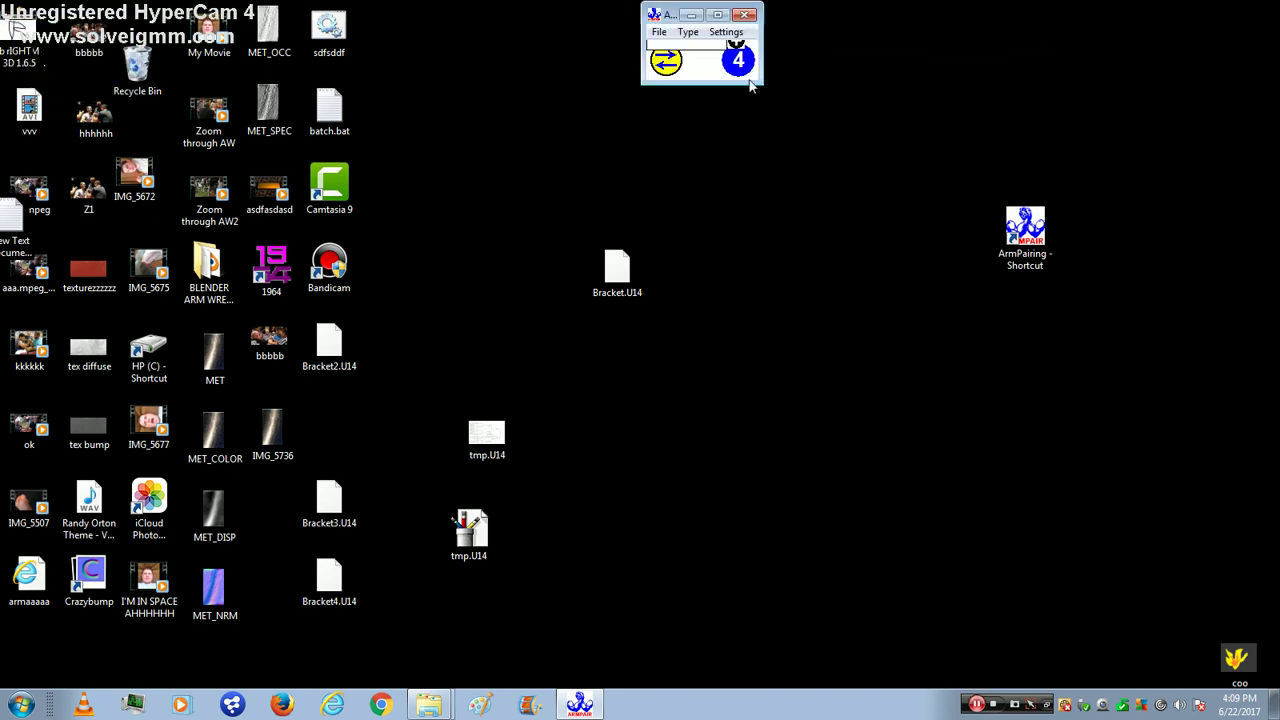
Close the program and relaunch ArmPairing.Demo from Downloads, allowing it to run.
{"action": "left_click", "coordinate": [742, 64]}
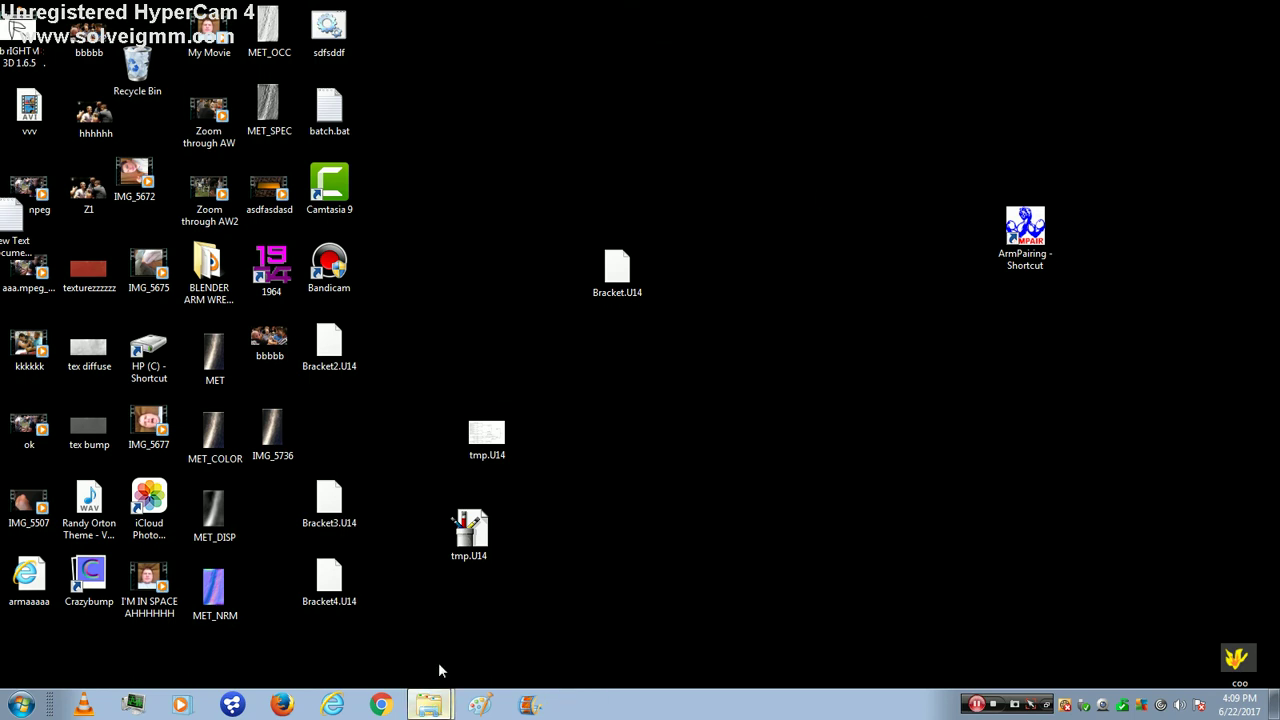
{"action": "left_click", "coordinate": [432, 704]}
{"action": "double_click", "coordinate": [303, 262]}
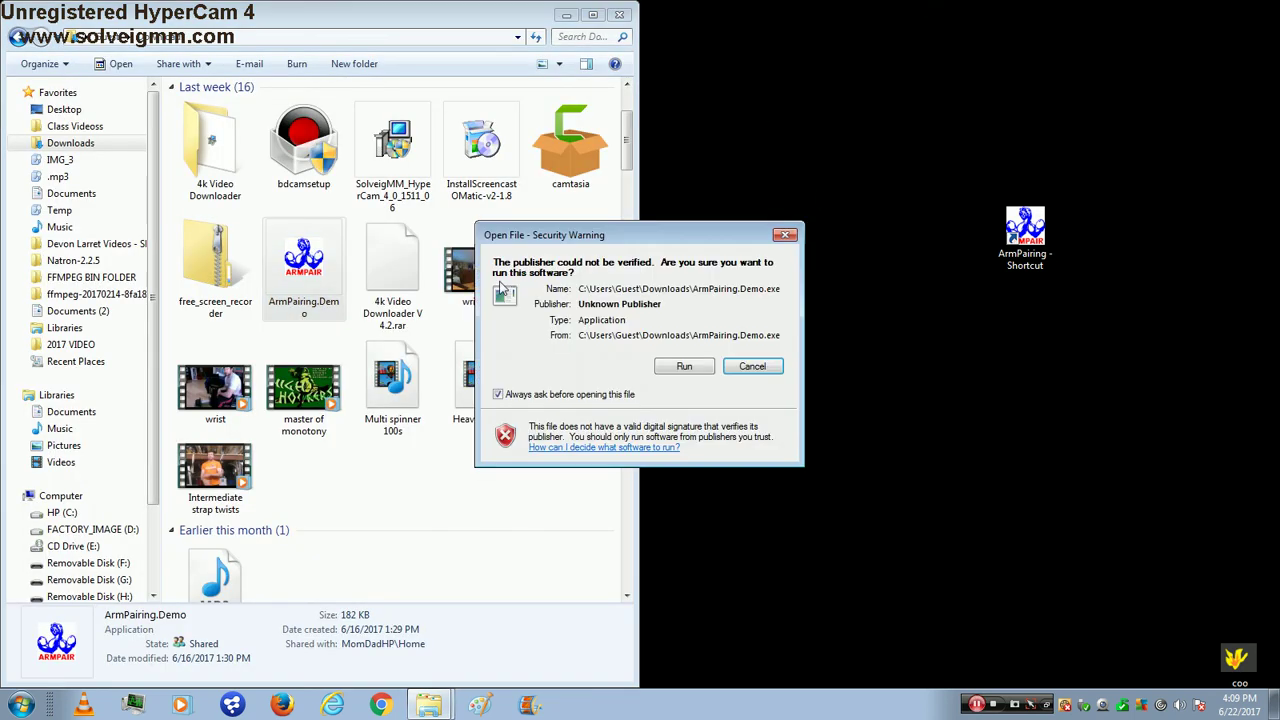
{"action": "left_click", "coordinate": [690, 367]}
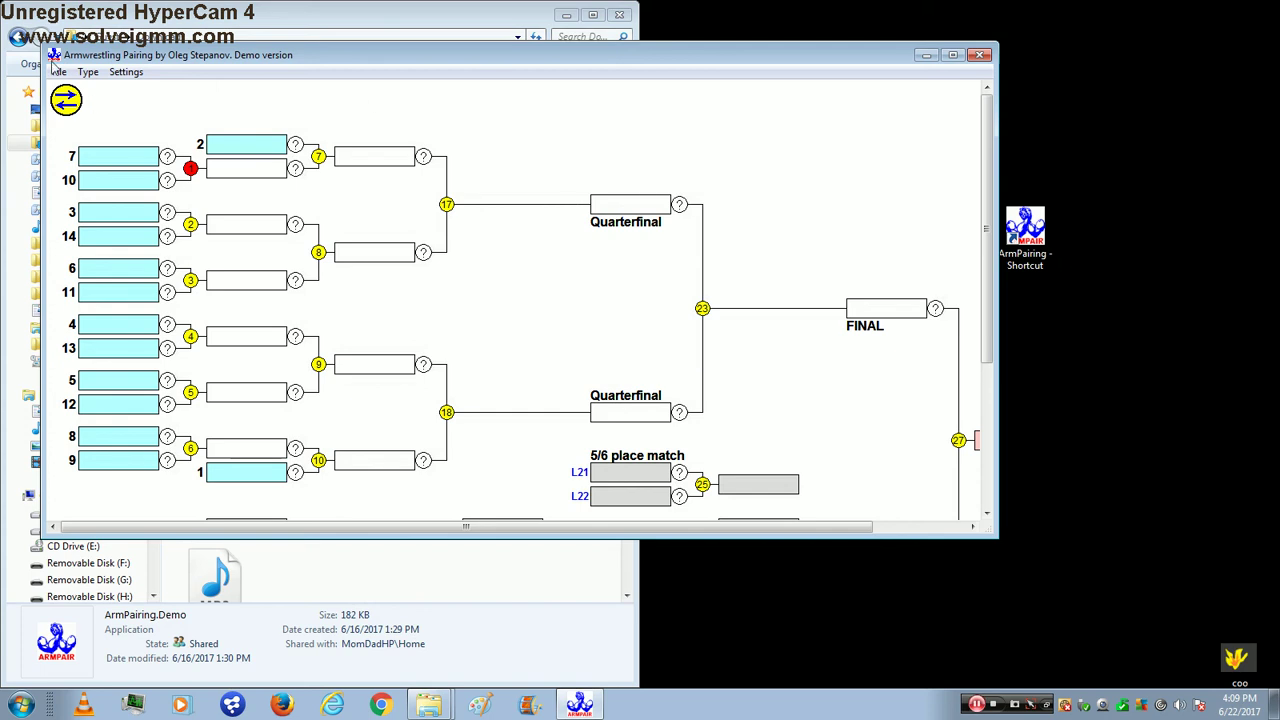
Load the AAAA.U14 bracket file.
{"action": "left_click", "coordinate": [59, 72]}
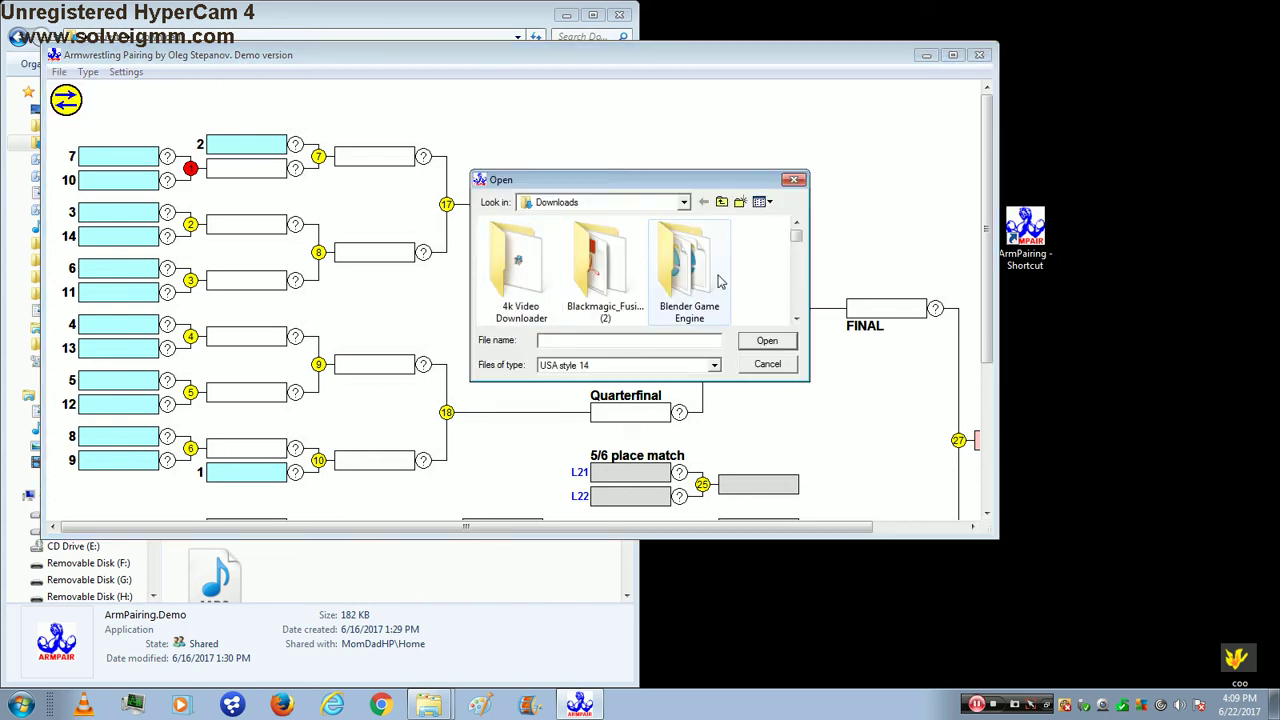
{"action": "left_click_drag", "start_coordinate": [796, 236], "coordinate": [795, 297]}
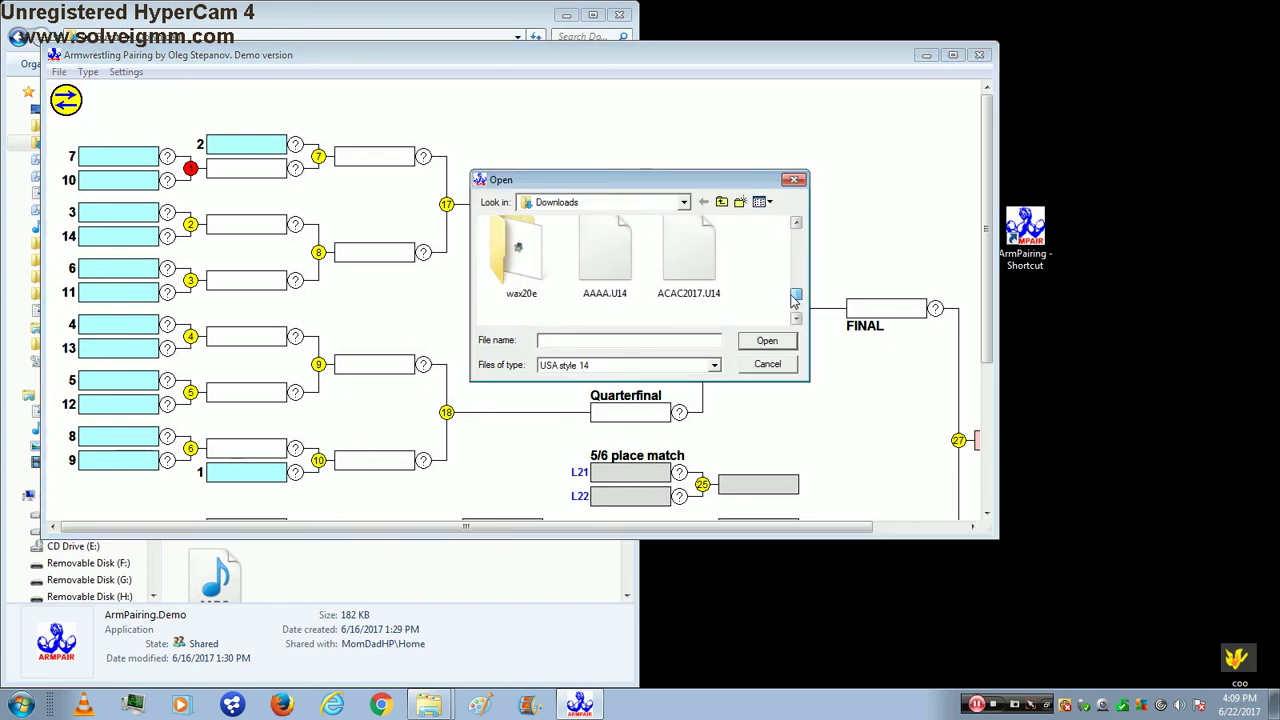
{"action": "double_click", "coordinate": [611, 266]}
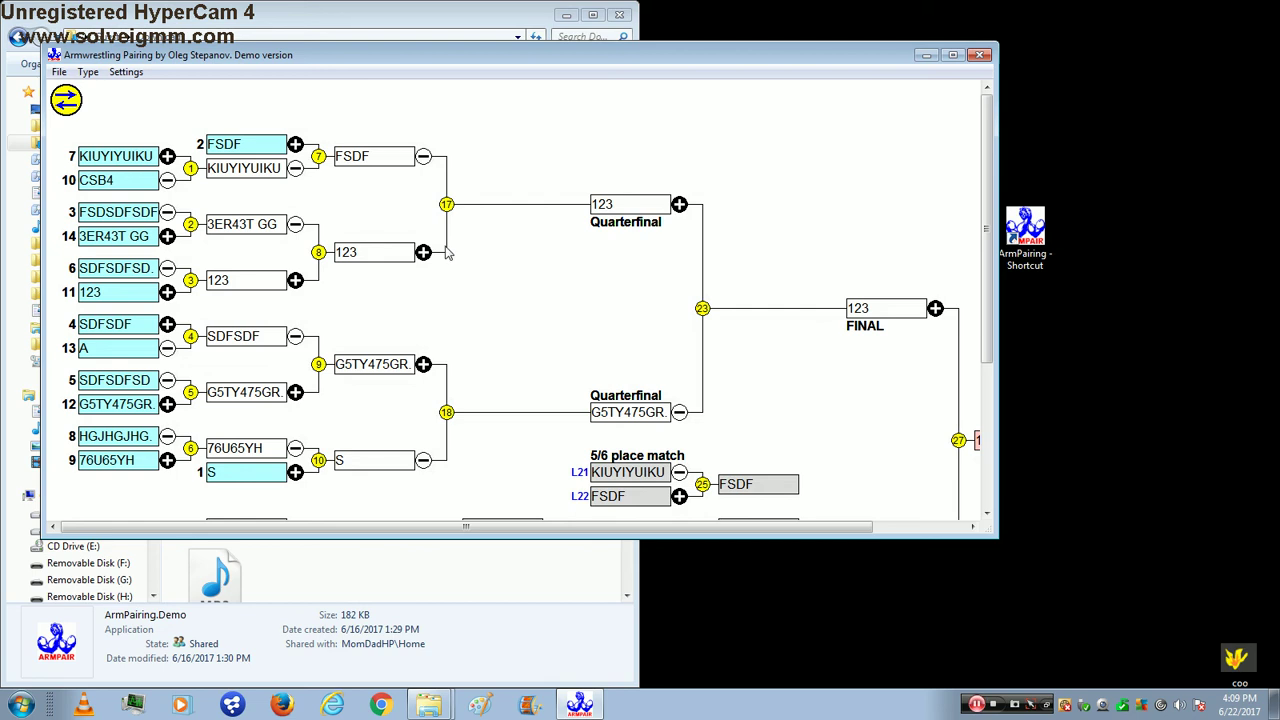
Hide and restore the 5/6 place match, then scroll down to the losers' bracket.
{"action": "left_click", "coordinate": [88, 73]}
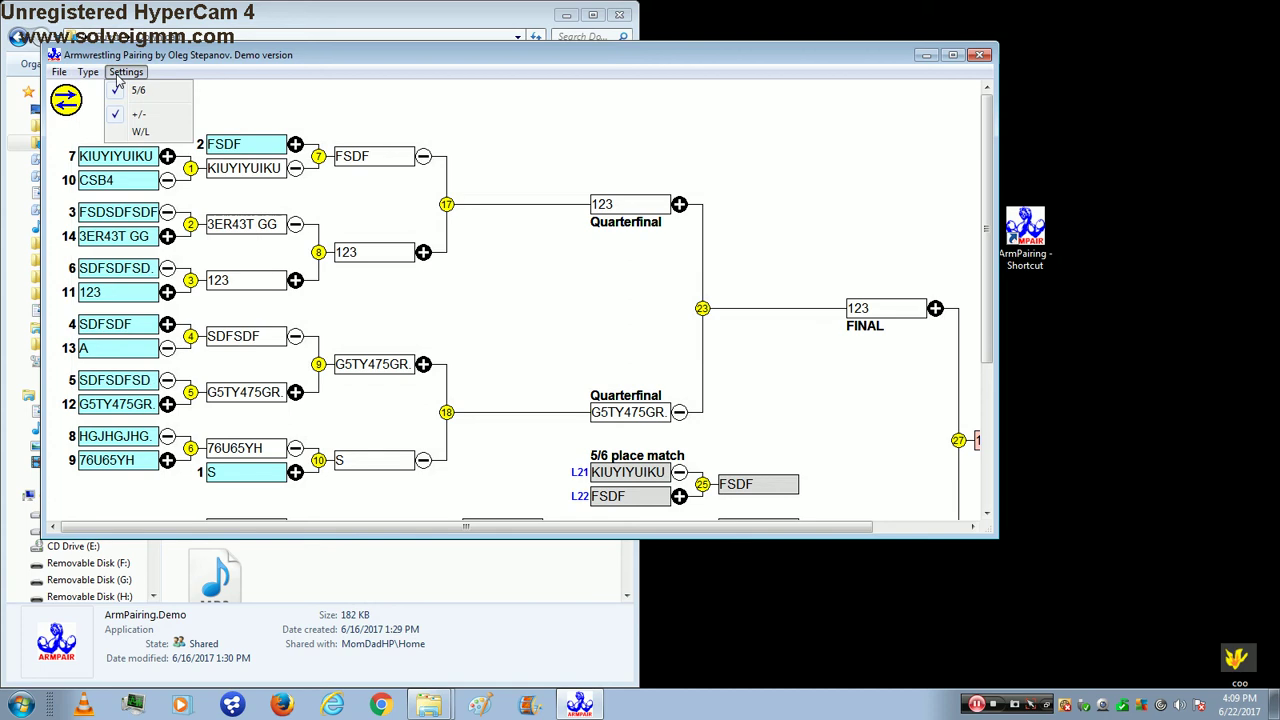
{"action": "left_click", "coordinate": [138, 91]}
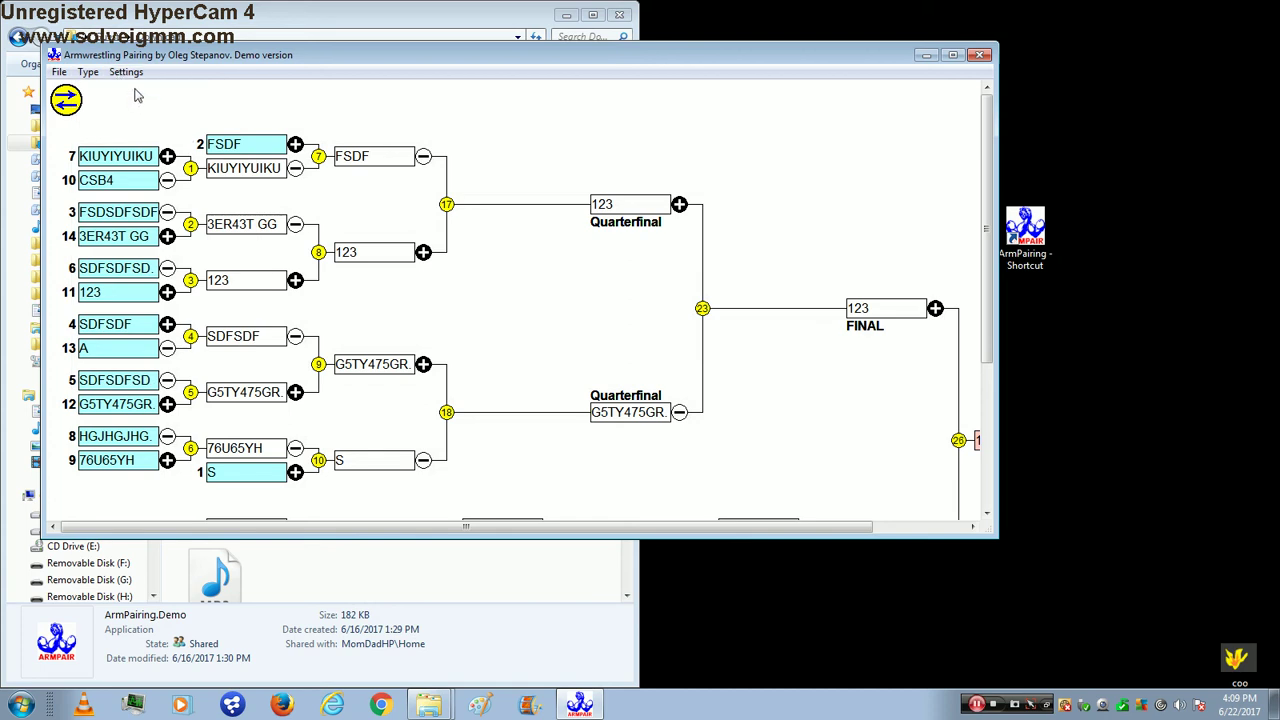
{"action": "left_click", "coordinate": [138, 91]}
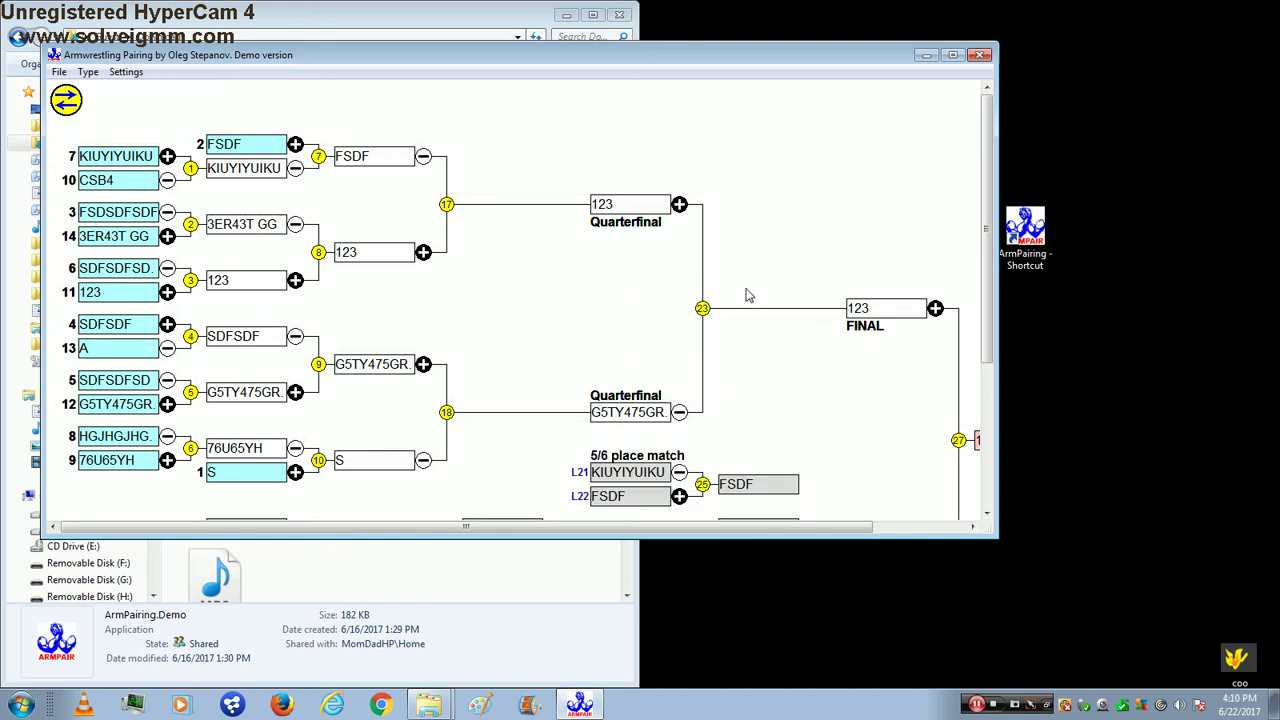
{"action": "left_click_drag", "start_coordinate": [985, 330], "coordinate": [1005, 450]}
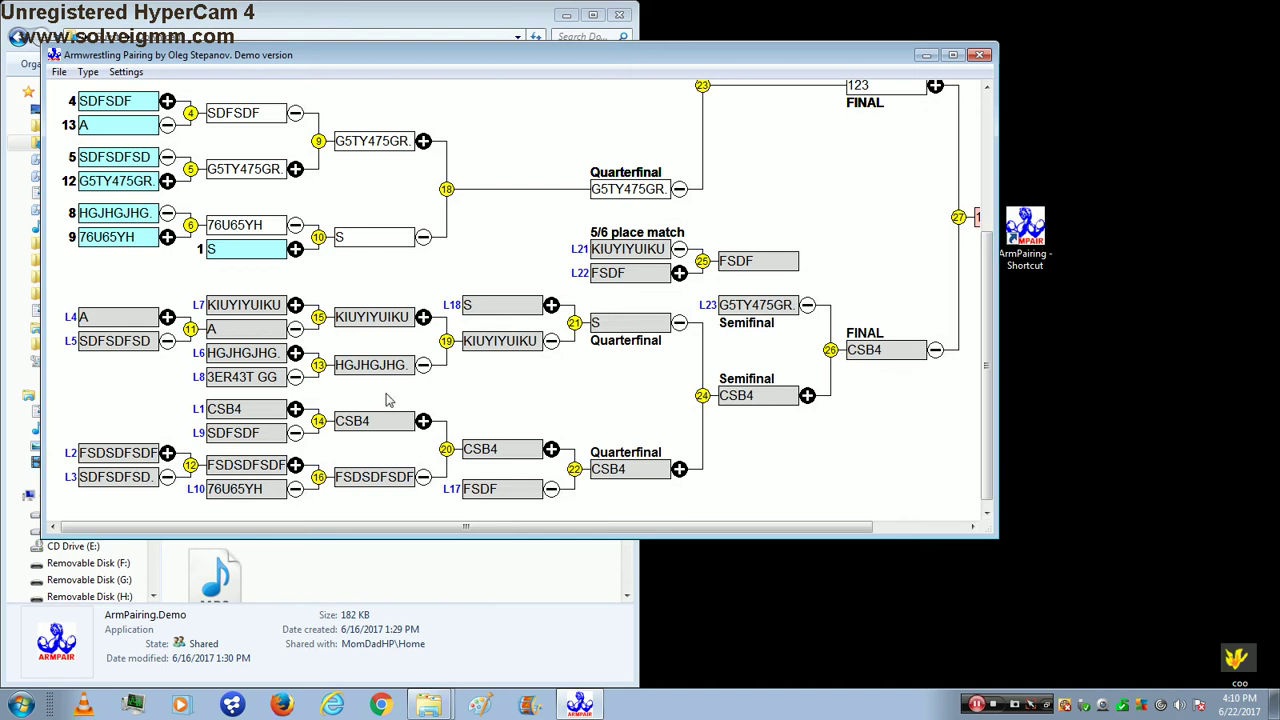
Open the bRACKET.U14 file from Downloads and nudge the window right.
{"action": "left_click", "coordinate": [59, 72]}
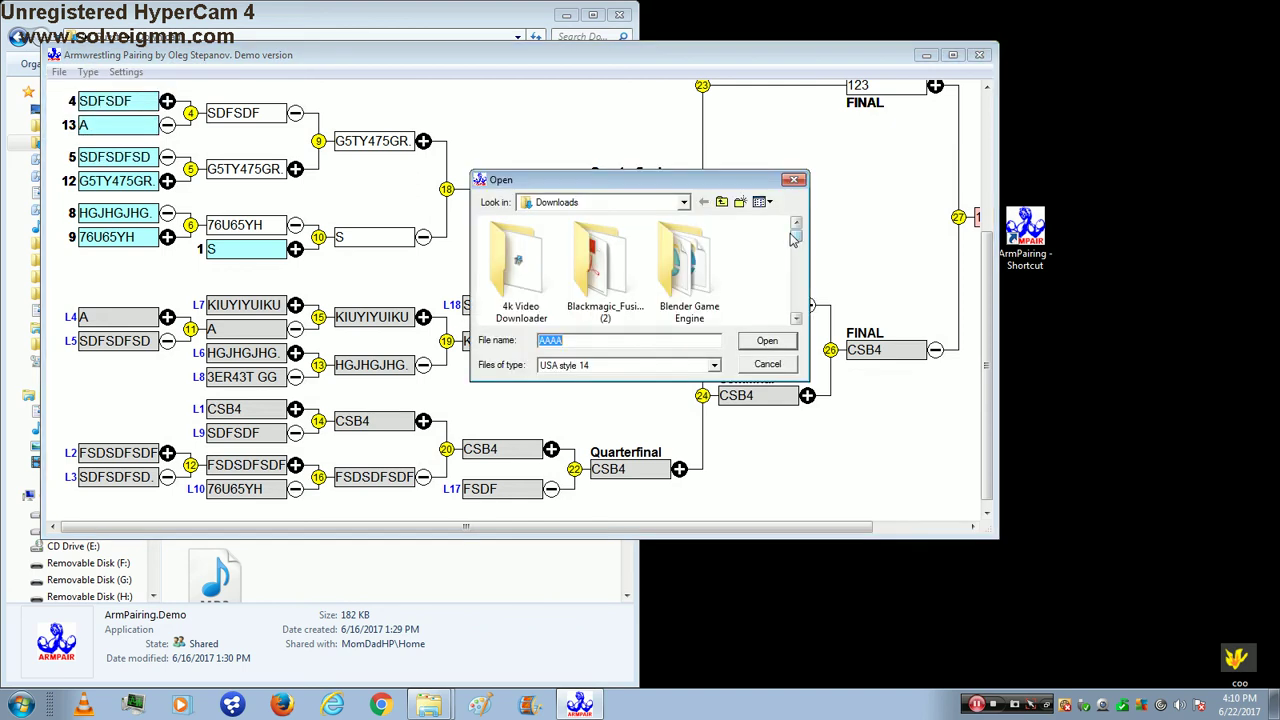
{"action": "left_click_drag", "start_coordinate": [796, 238], "coordinate": [802, 320]}
{"action": "left_click", "coordinate": [562, 272]}
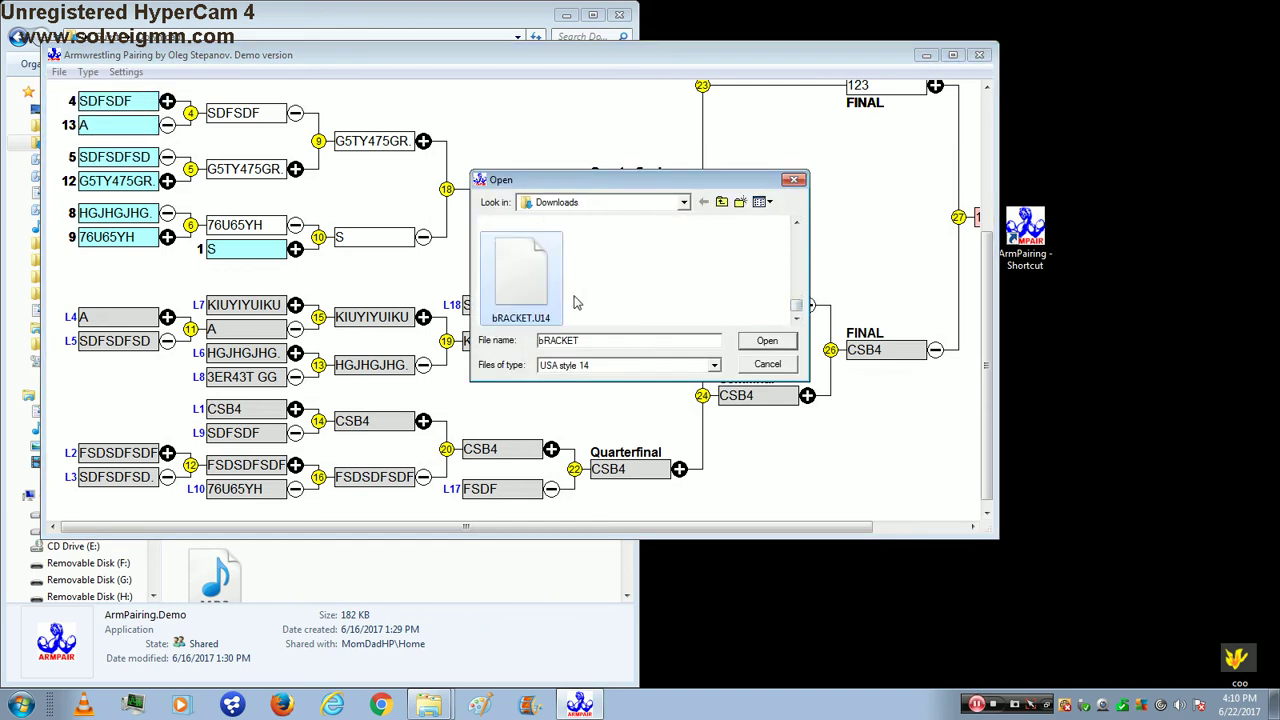
{"action": "double_click", "coordinate": [530, 288]}
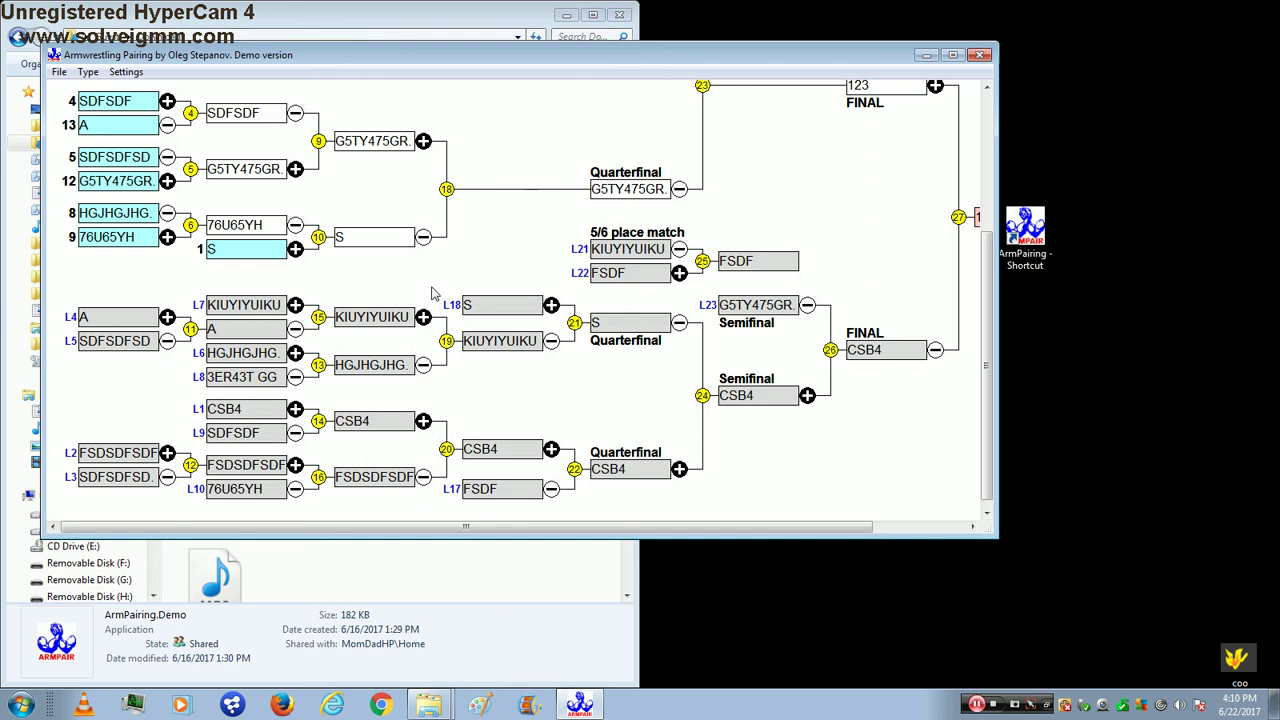
{"action": "left_click_drag", "start_coordinate": [38, 66], "coordinate": [50, 66]}
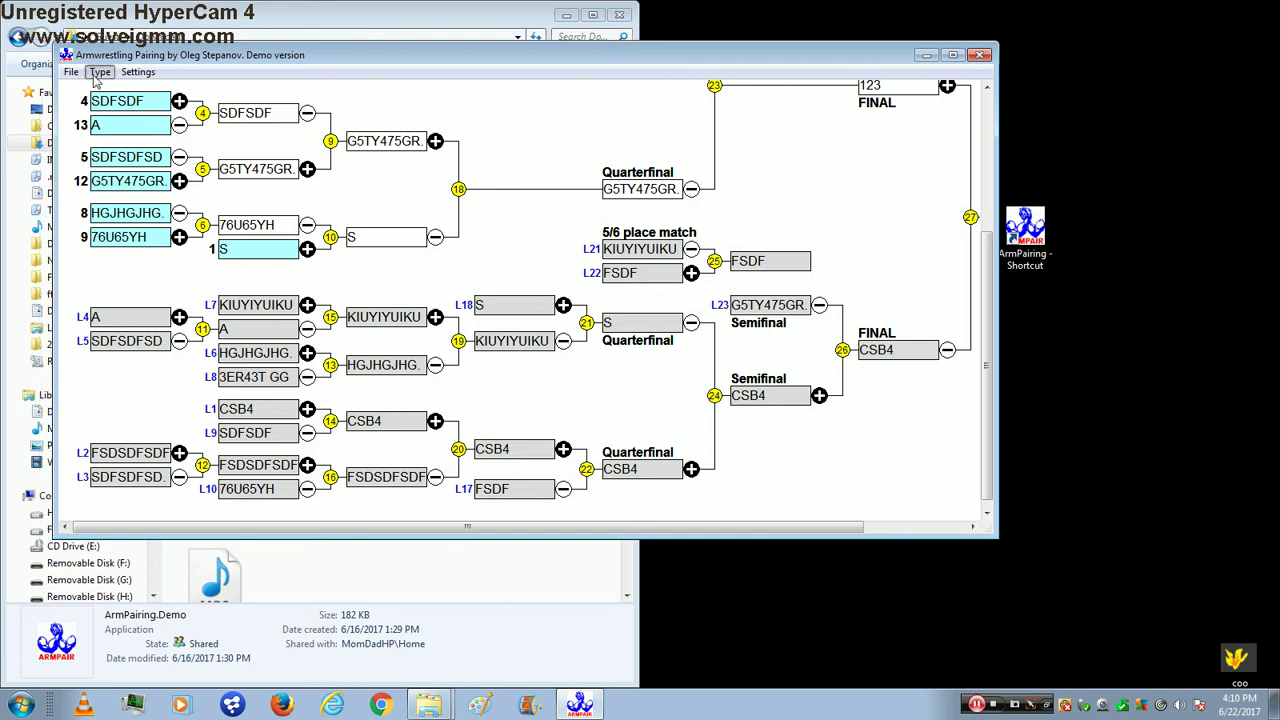
{"action": "left_click", "coordinate": [100, 72]}
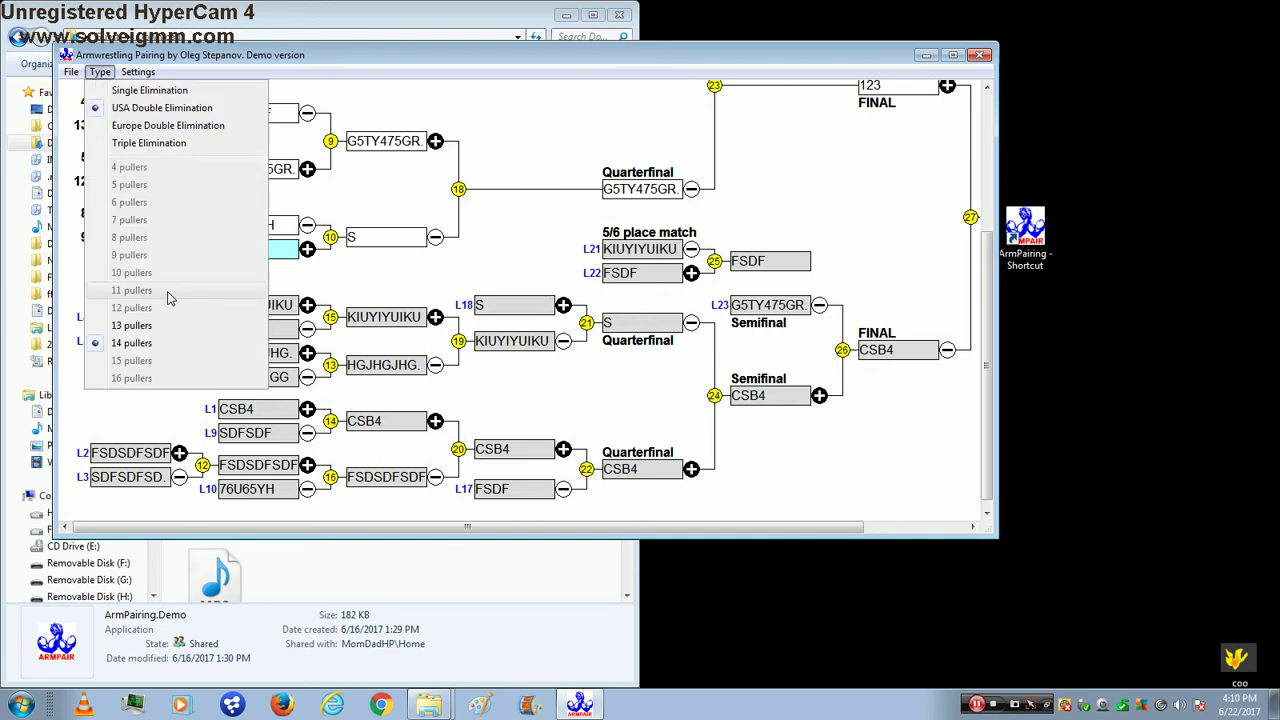
Go up to the parent folder and open Bracket.U14 with the real competitor names.
{"action": "left_click", "coordinate": [88, 98]}
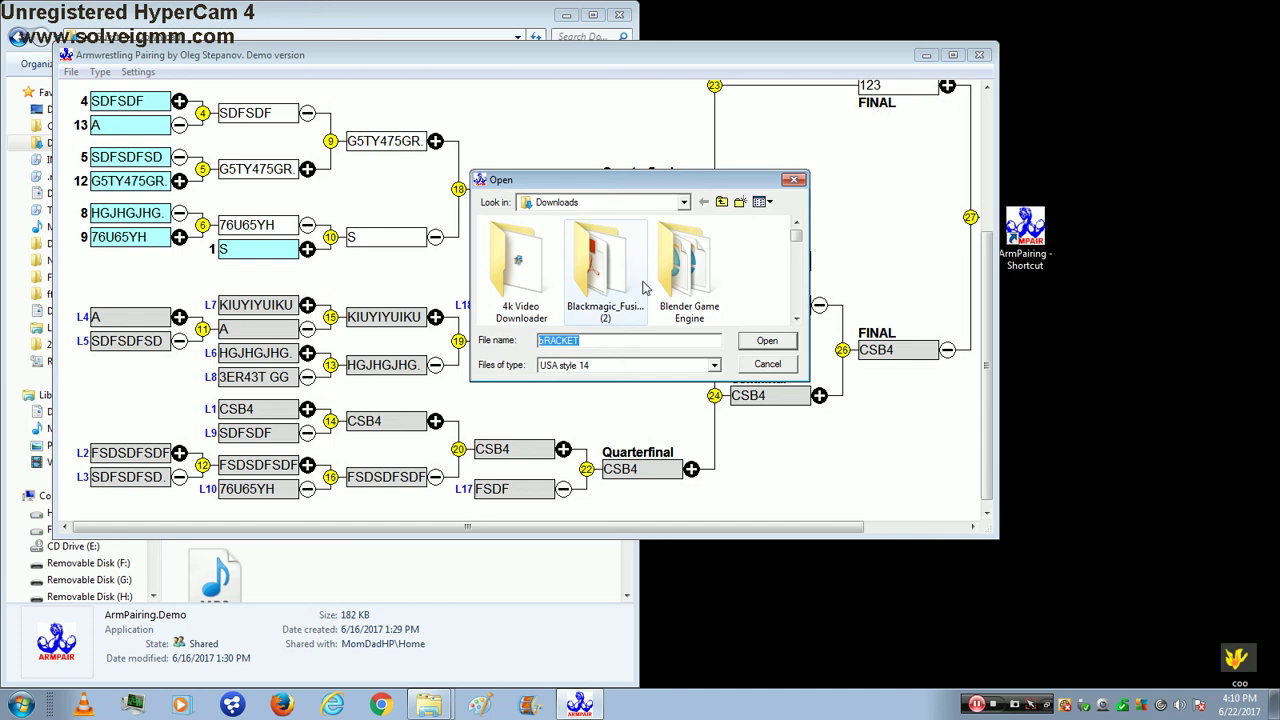
{"action": "left_click", "coordinate": [721, 202]}
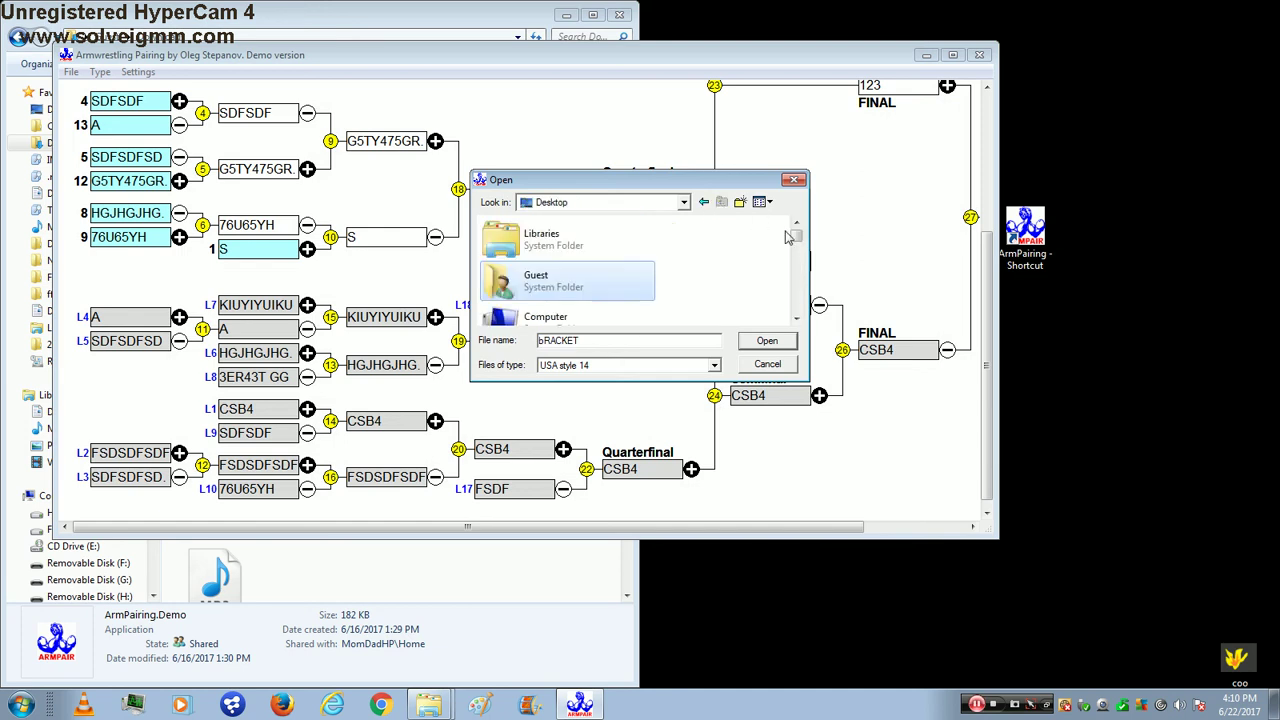
{"action": "left_click_drag", "start_coordinate": [792, 240], "coordinate": [797, 310]}
{"action": "scroll", "coordinate": [668, 272], "scroll_direction": "up", "scroll_amount": 2}
{"action": "scroll", "coordinate": [668, 272], "scroll_direction": "up", "scroll_amount": 2}
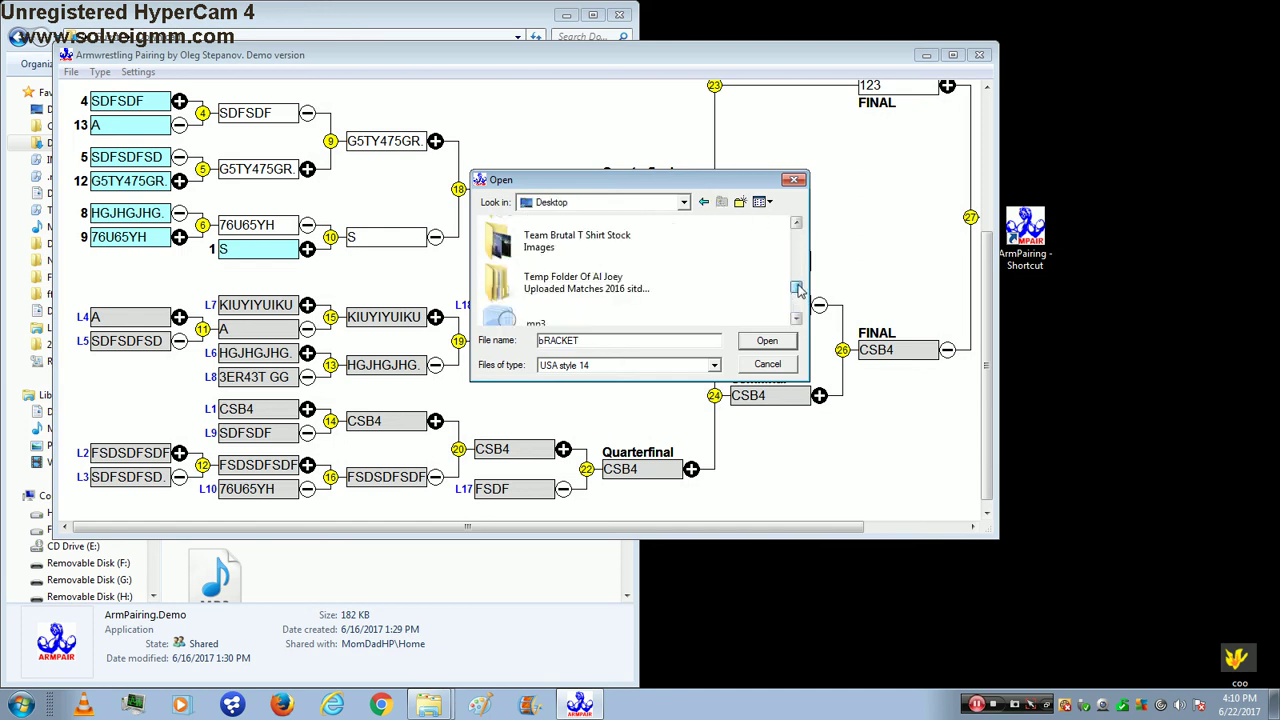
{"action": "scroll", "coordinate": [668, 272], "scroll_direction": "up", "scroll_amount": 2}
{"action": "double_click", "coordinate": [665, 266]}
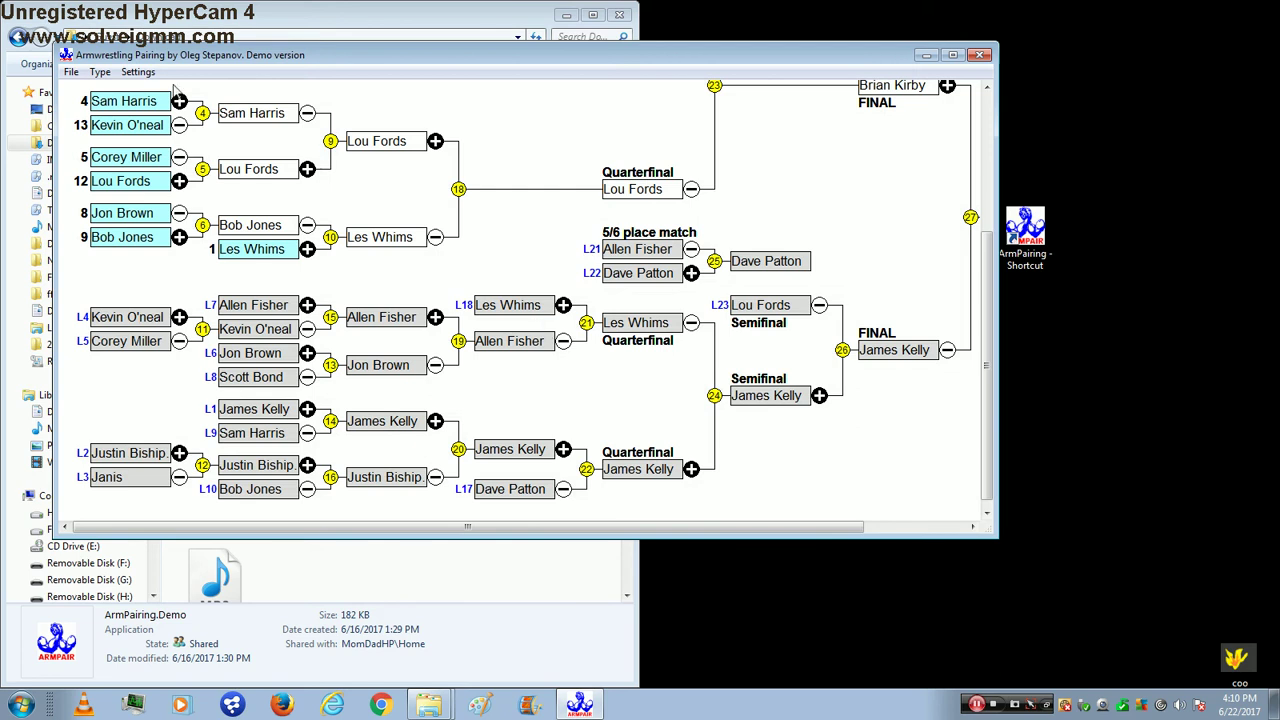
{"action": "left_click", "coordinate": [138, 72]}
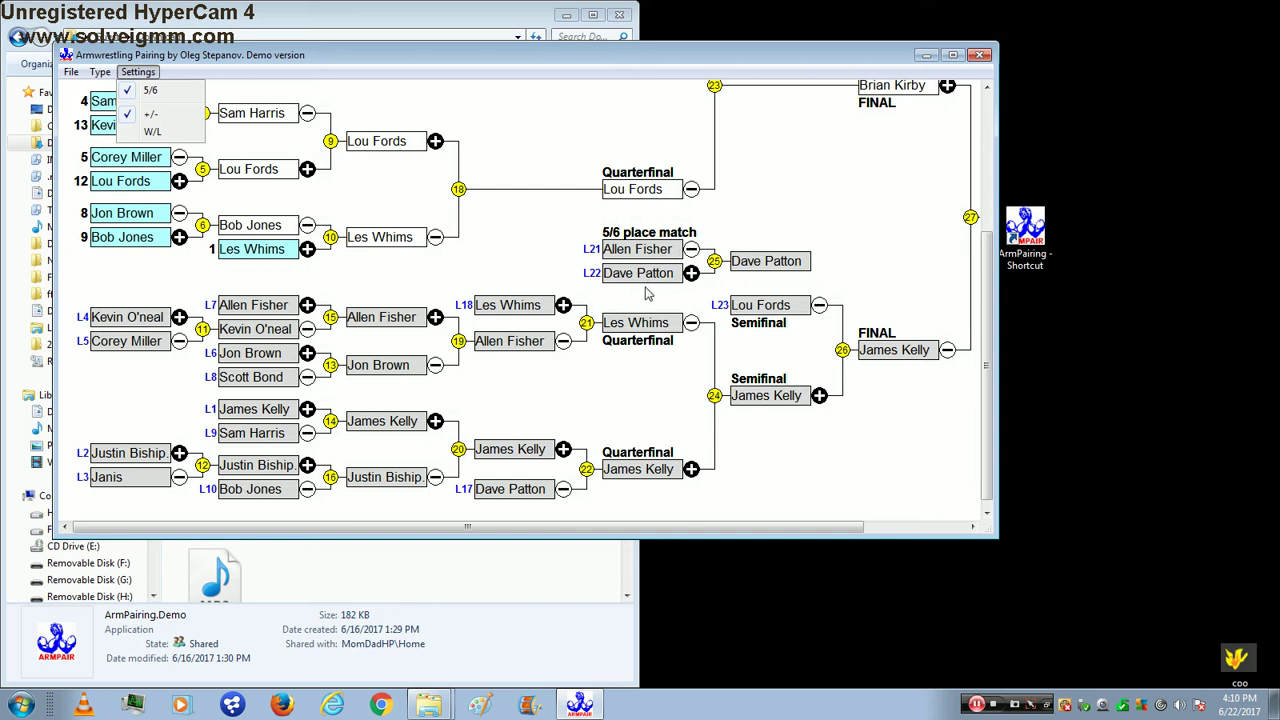
{"action": "left_click", "coordinate": [410, 270]}
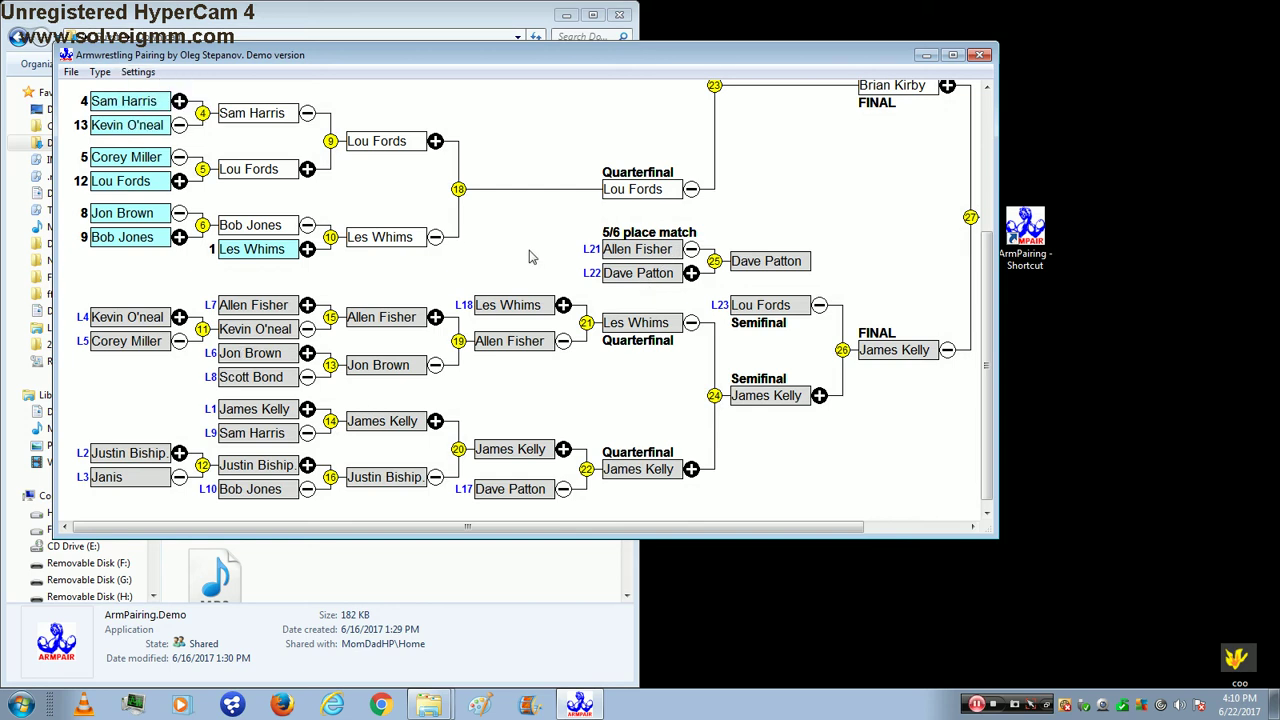
{"action": "left_click_drag", "start_coordinate": [985, 305], "coordinate": [985, 172]}
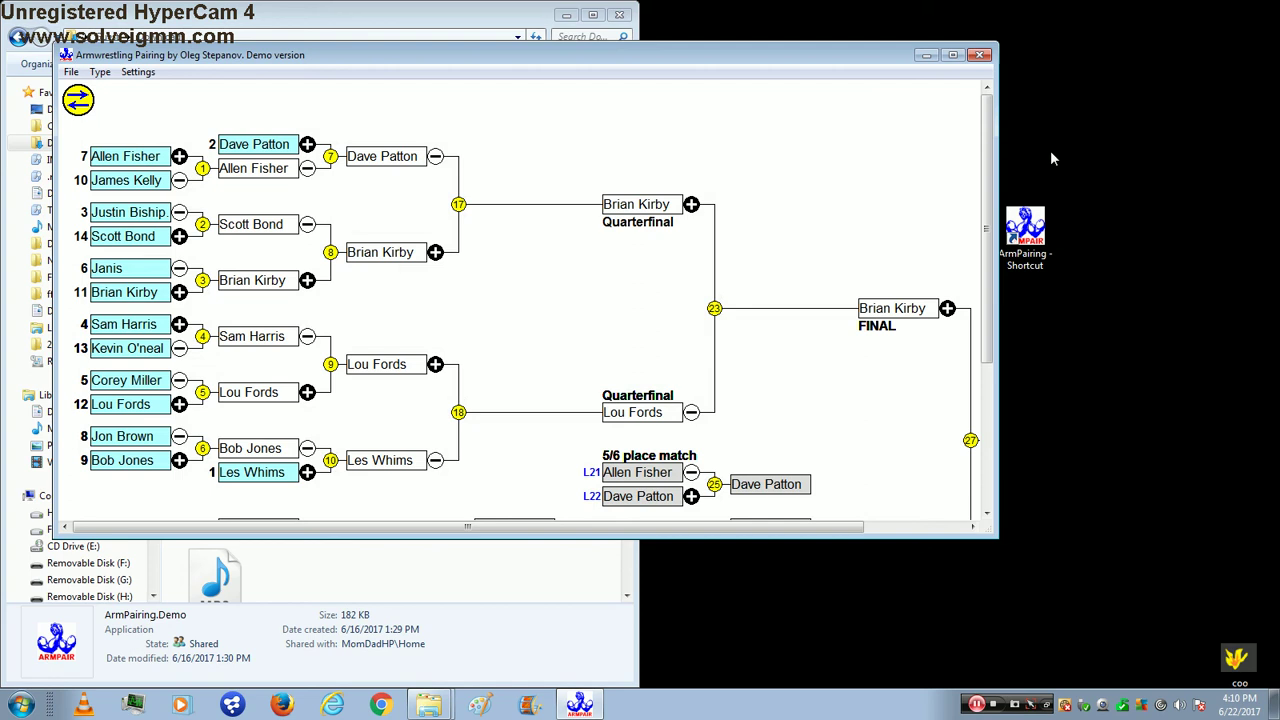
{"action": "left_click_drag", "start_coordinate": [988, 160], "coordinate": [988, 310]}
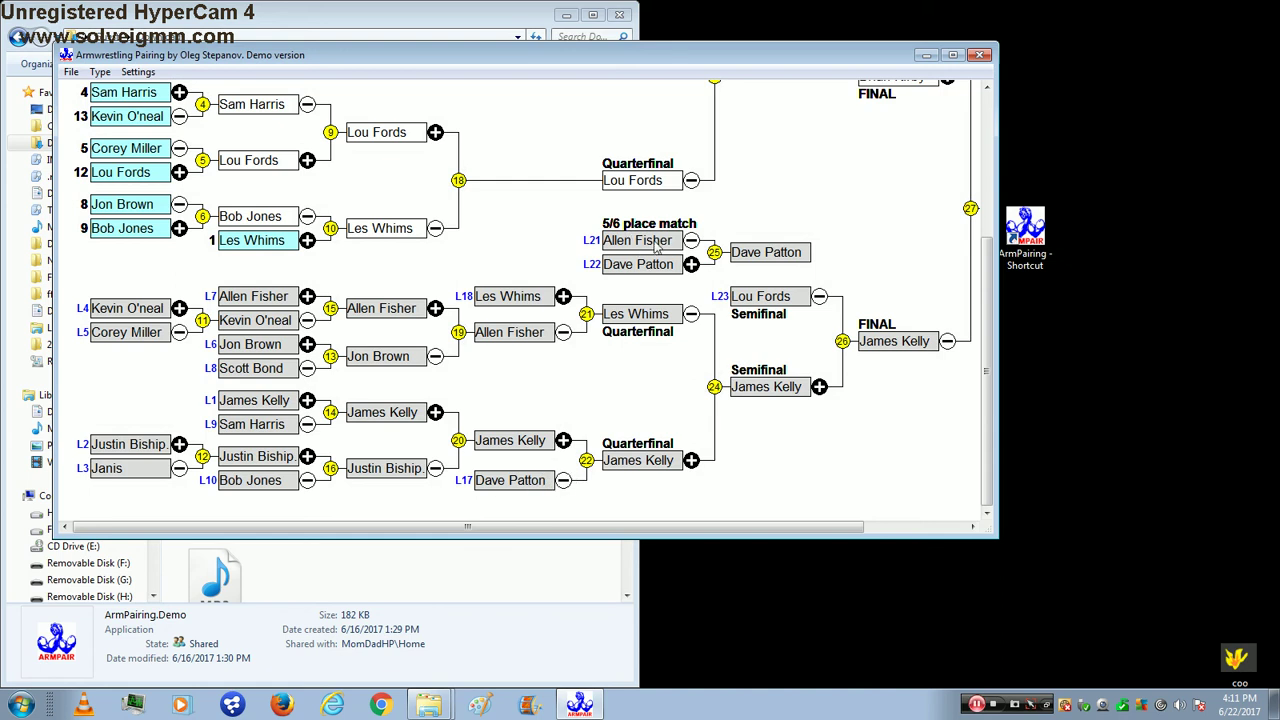
{"action": "left_click", "coordinate": [953, 55]}
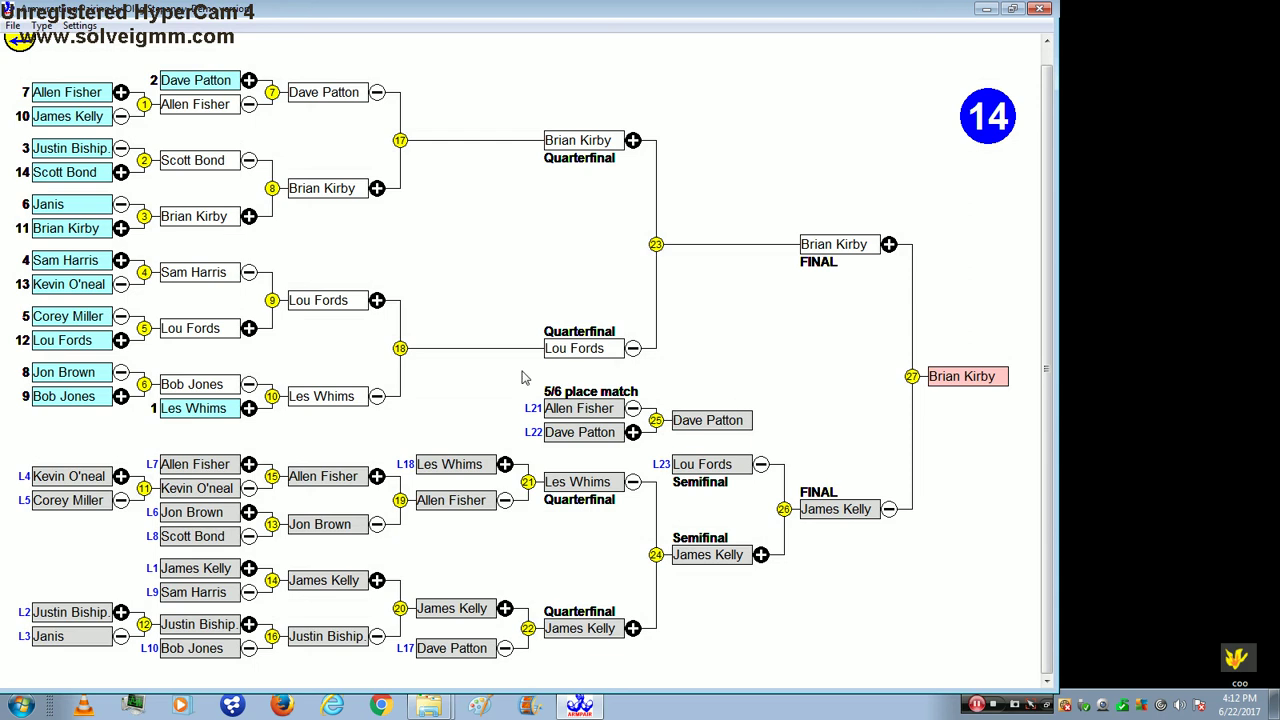
Switch the result markers to W/L, back to +/-, and finally to W/L again.
{"action": "left_click", "coordinate": [80, 25]}
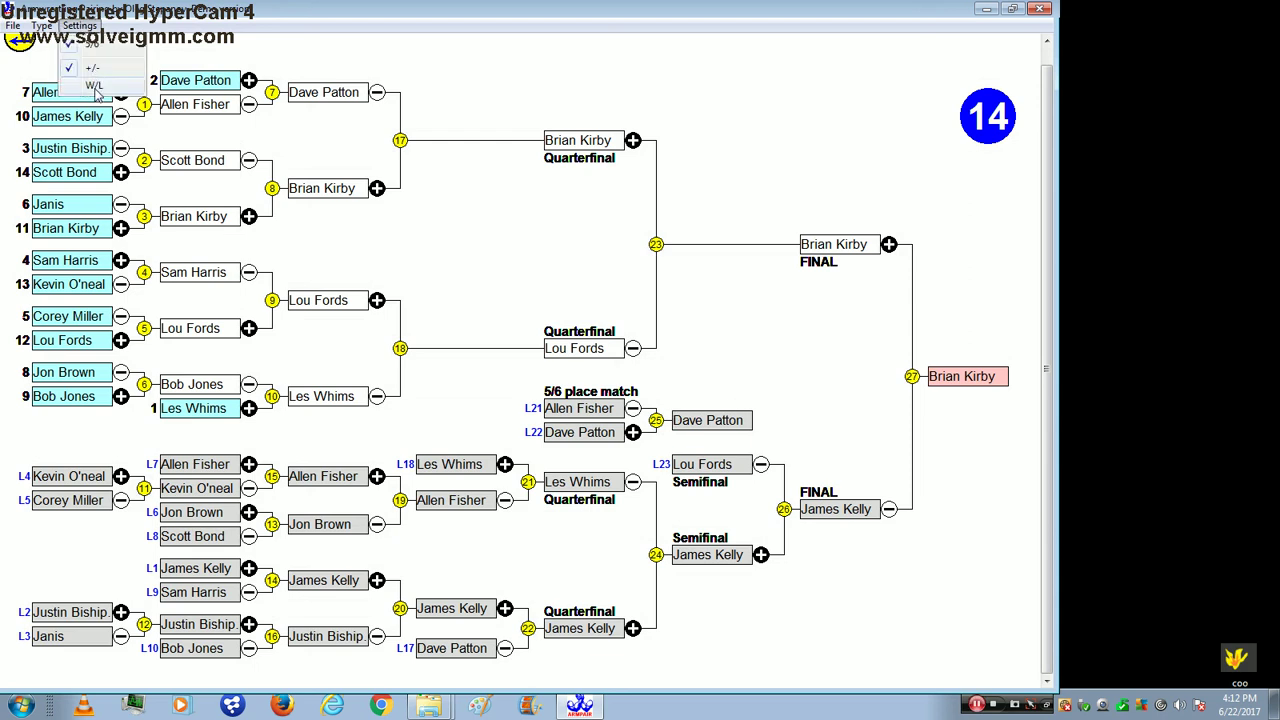
{"action": "left_click", "coordinate": [99, 73]}
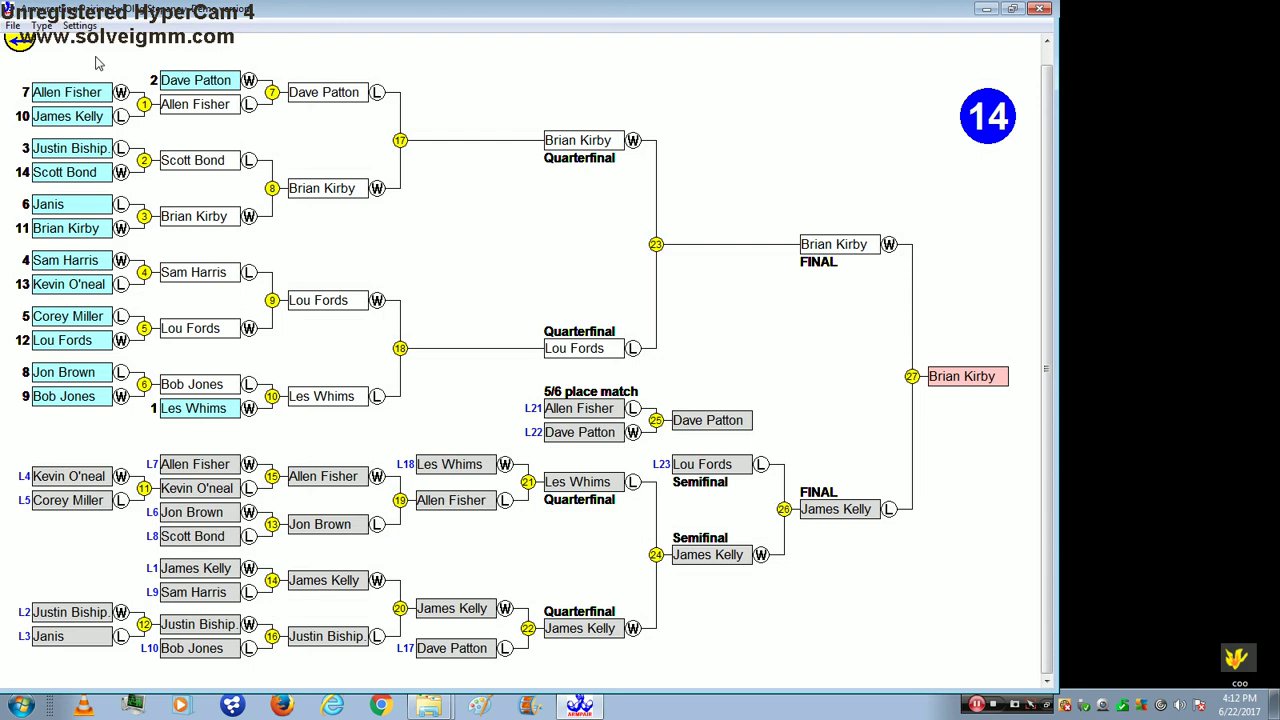
{"action": "left_click", "coordinate": [80, 25]}
{"action": "left_click", "coordinate": [99, 73]}
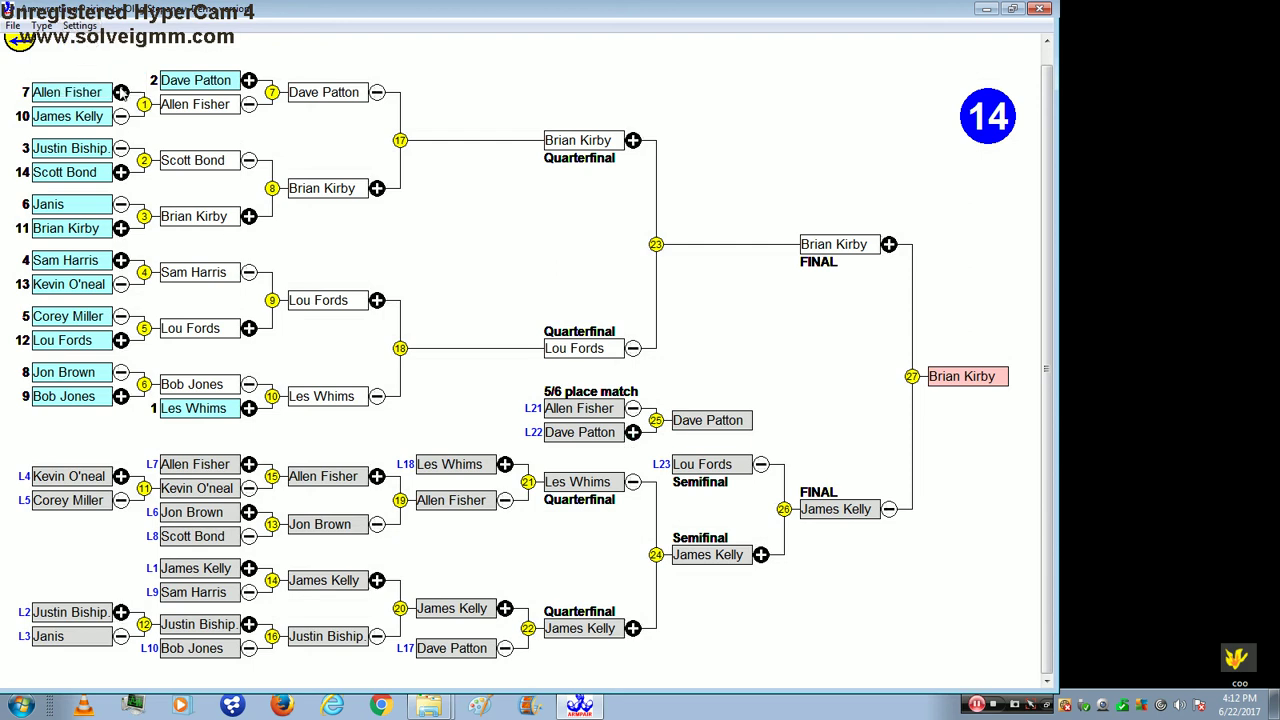
{"action": "left_click", "coordinate": [80, 25]}
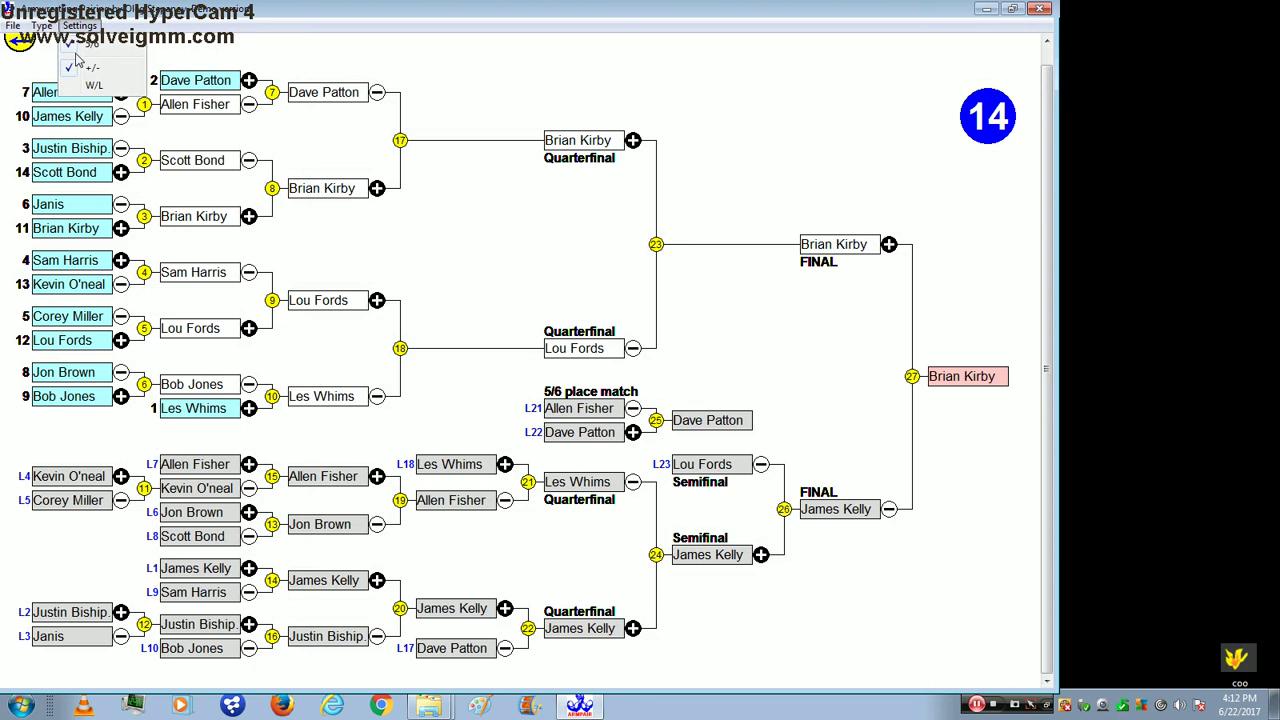
{"action": "left_click", "coordinate": [95, 86]}
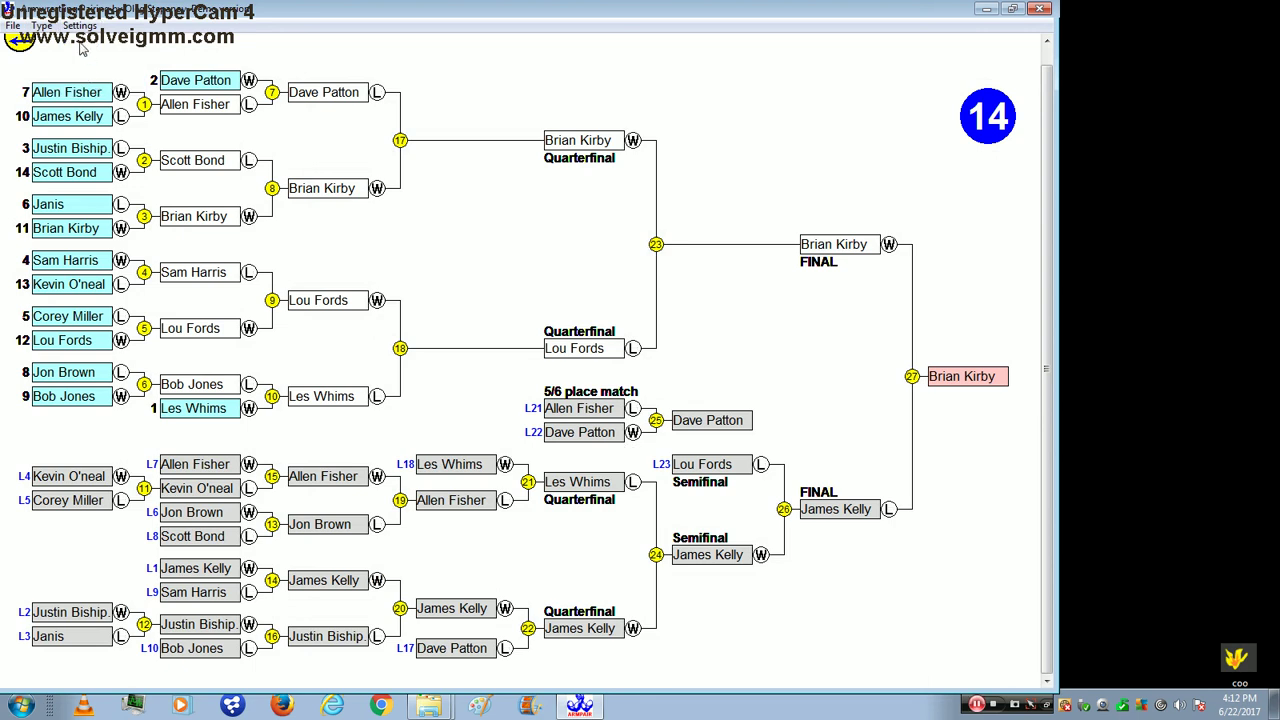